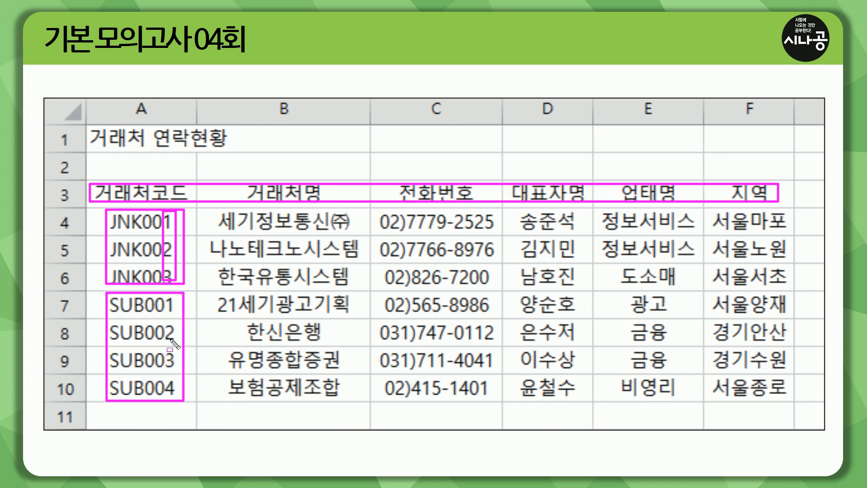
Step: Pen-outline the JNK001–SUB004 codes, the 거래처명 column and the ㈜ mark in B4
left_click_drag(165, 294, 178, 393)
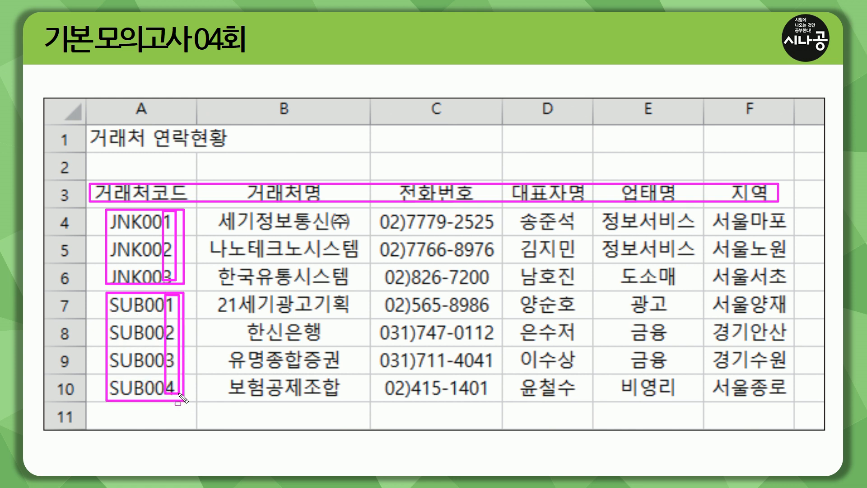
key("Escape")
left_click_drag(107, 209, 175, 232)
left_click_drag(106, 295, 178, 315)
left_click_drag(174, 235, 174, 282)
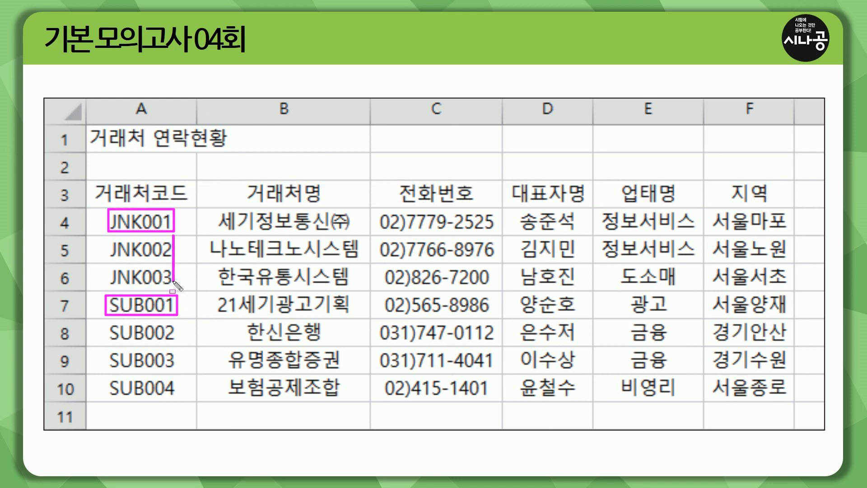
left_click_drag(175, 319, 176, 392)
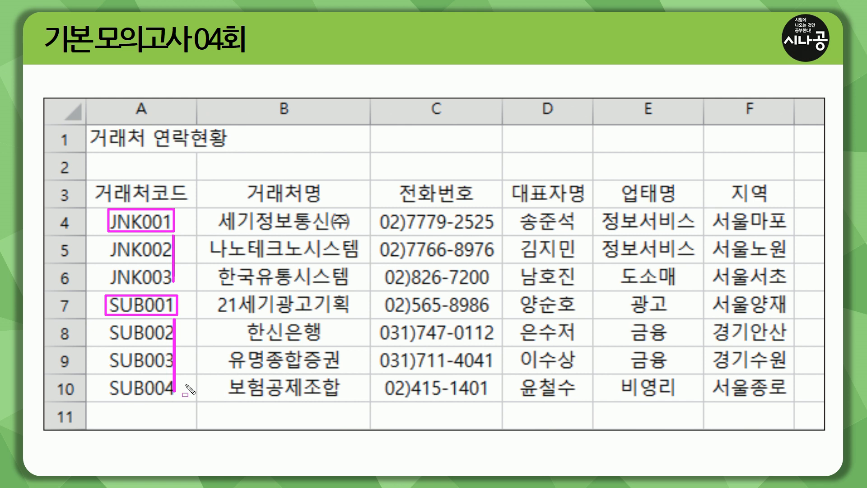
mouse_move(103, 397)
left_mouse_down()
mouse_move(169, 398)
mouse_move(176, 380)
mouse_move(359, 399)
mouse_move(364, 209)
left_mouse_up()
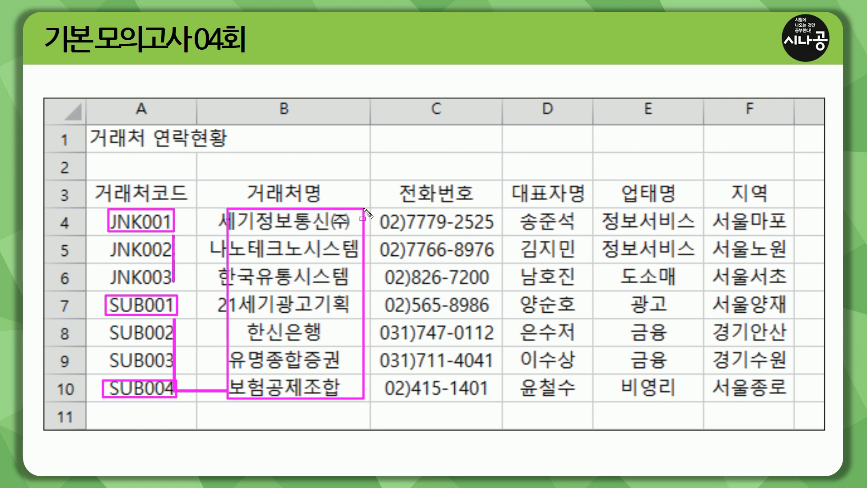
mouse_move(327, 232)
left_mouse_down()
mouse_move(351, 232)
mouse_move(354, 209)
left_mouse_up()
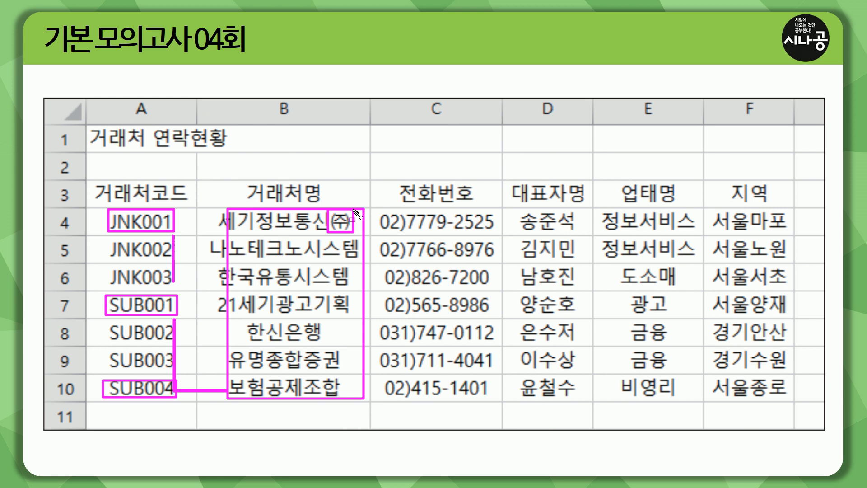
Step: Erase those marks, then box the C4:C10 phone numbers and tick their area codes
key("e")
left_click_drag(329, 209, 355, 238)
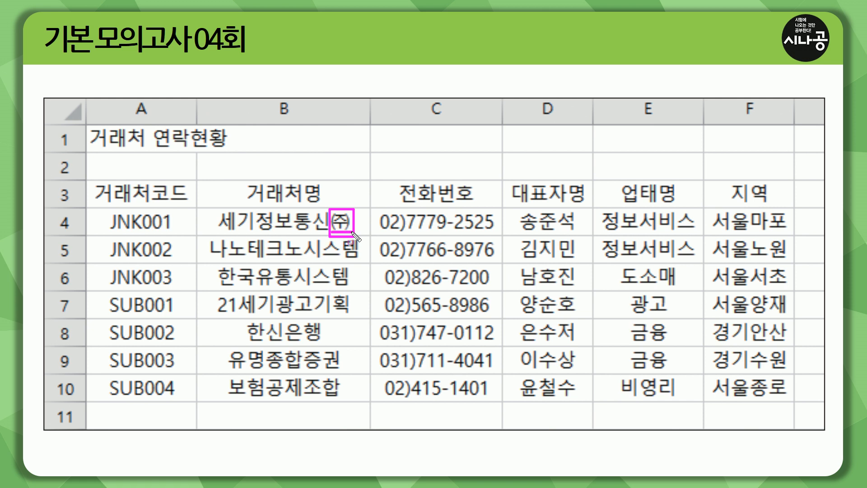
key("Escape")
mouse_move(377, 210)
left_mouse_down()
mouse_move(499, 236)
mouse_move(499, 406)
left_mouse_up()
left_click_drag(395, 232, 405, 286)
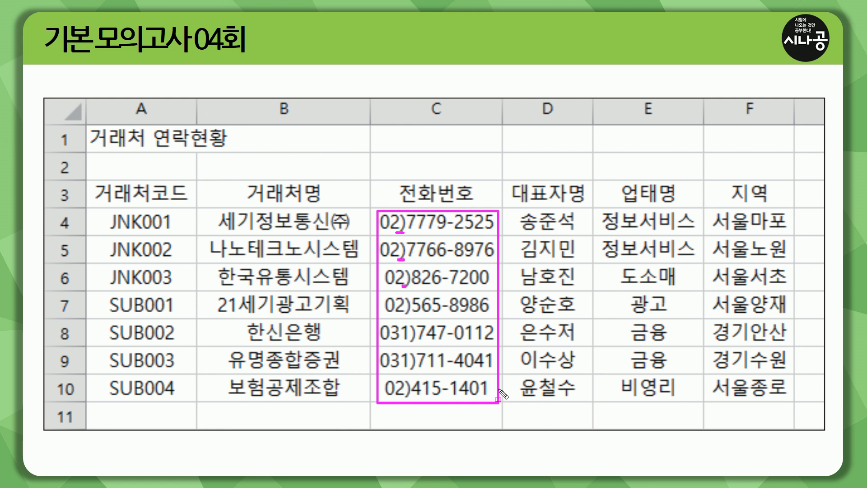
Step: Outline the 대표자명, 금융 and 비영리 entries and table A3:F10, then erase every mark
mouse_move(499, 394)
left_mouse_down()
mouse_move(585, 398)
mouse_move(577, 211)
mouse_move(613, 227)
mouse_move(699, 234)
left_mouse_up()
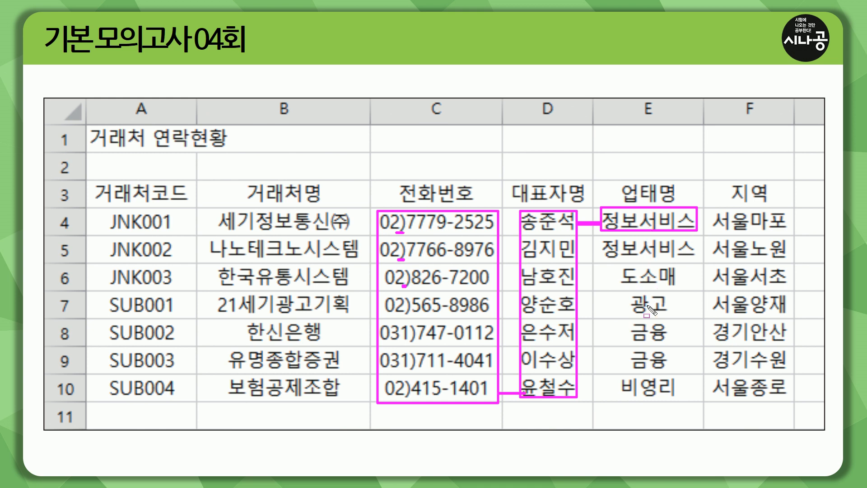
mouse_move(622, 320)
left_mouse_down()
mouse_move(639, 368)
mouse_move(678, 375)
left_mouse_up()
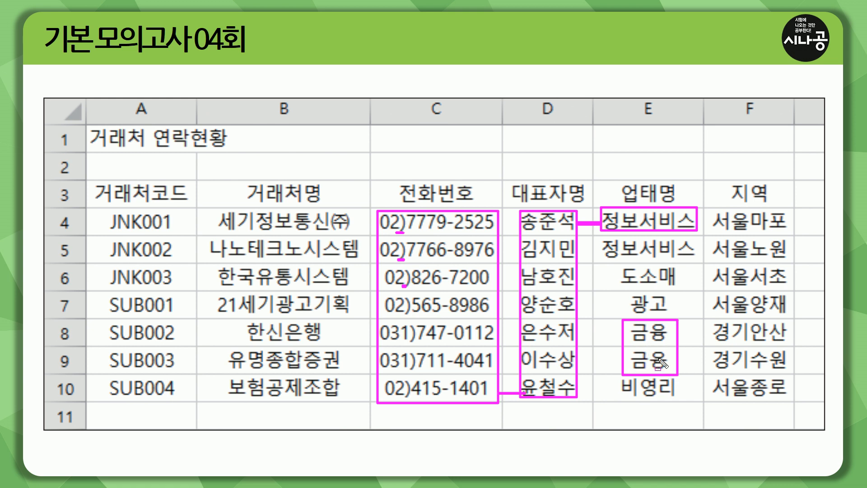
left_click(617, 398)
mouse_move(616, 398)
left_mouse_down()
mouse_move(688, 401)
mouse_move(683, 378)
mouse_move(717, 386)
mouse_move(722, 398)
mouse_move(793, 397)
mouse_move(791, 217)
left_mouse_up()
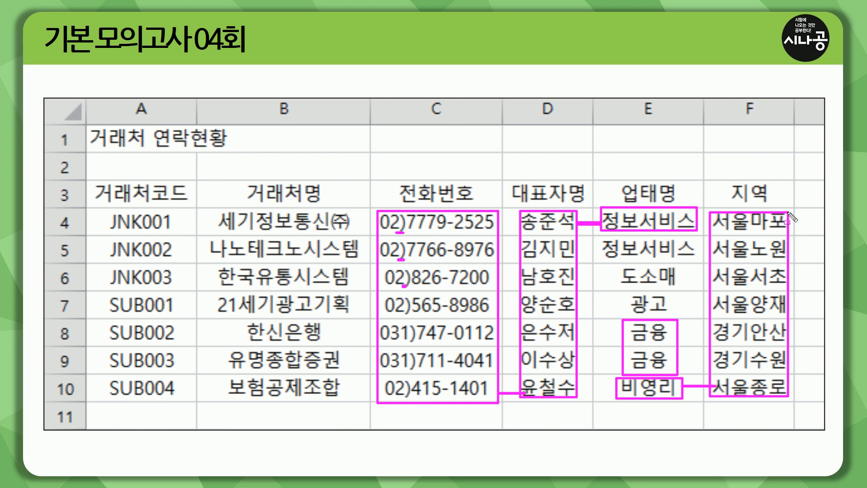
key("Escape")
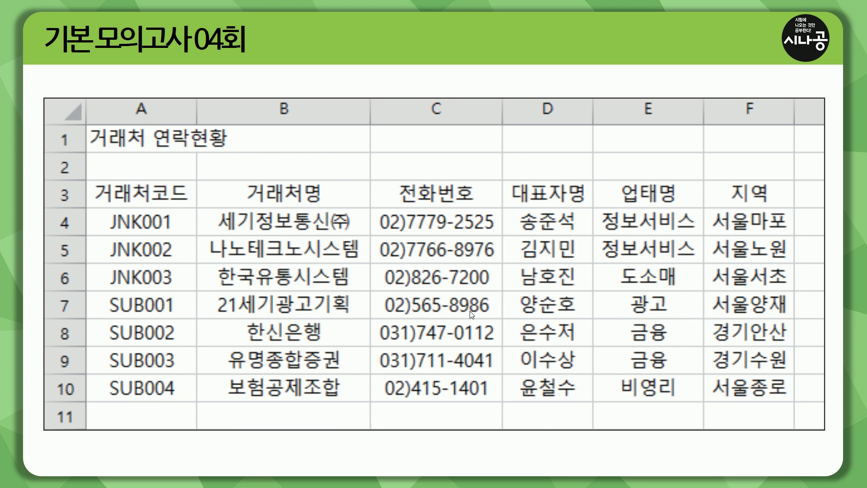
mouse_move(86, 181)
left_mouse_down()
mouse_move(150, 292)
mouse_move(798, 403)
left_mouse_up()
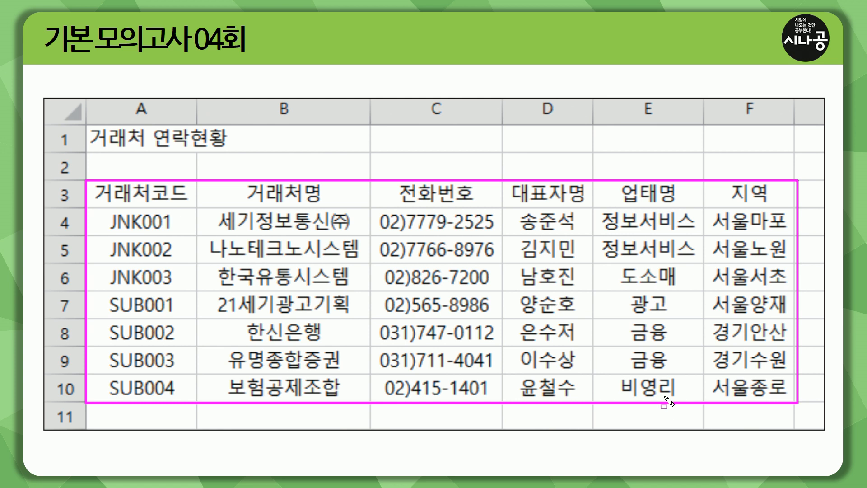
key("Escape")
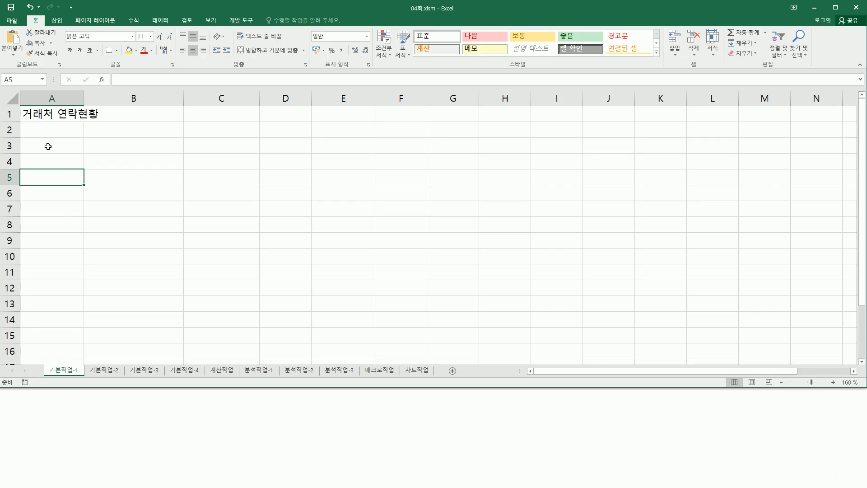
Step: Enter headers 거래처코드, 거래처명, 전화번호, 대표자명, 업태명, 지역 across A3:F3
left_click(47, 145)
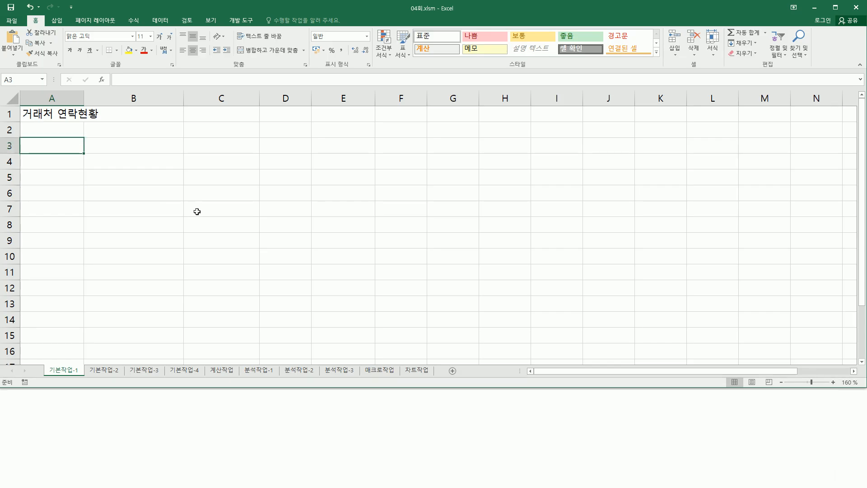
type("거래첰")
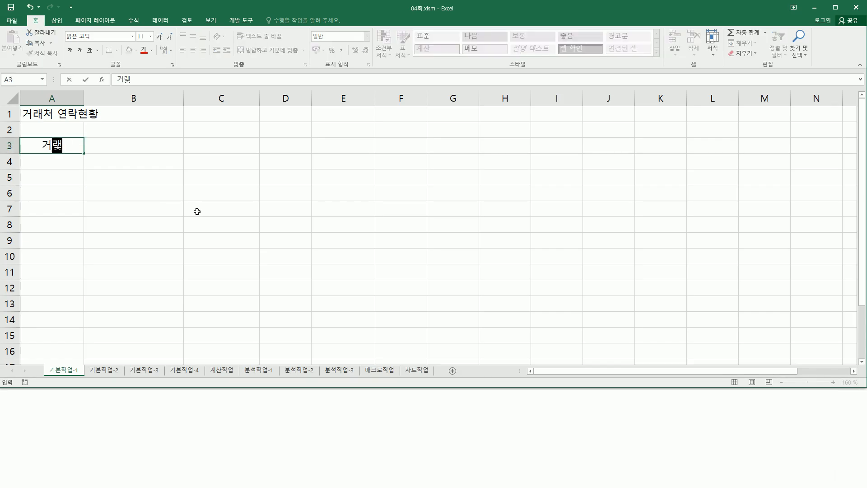
type("코드")
key("Tab")
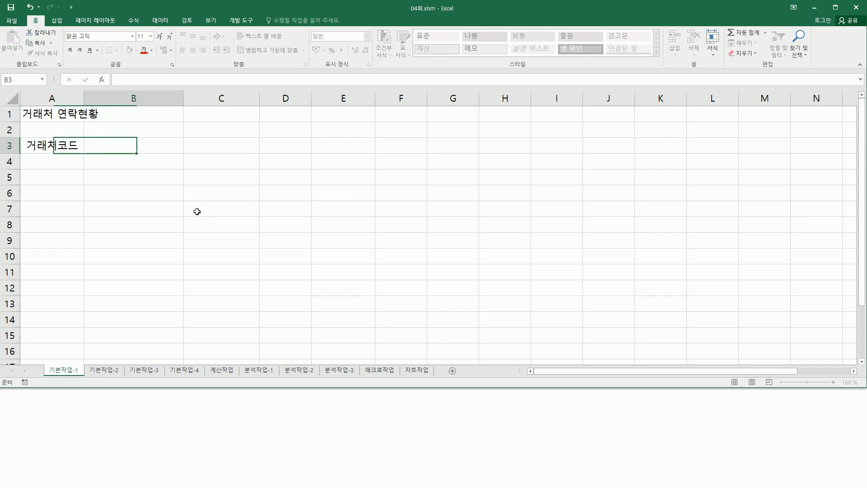
type("거래처명")
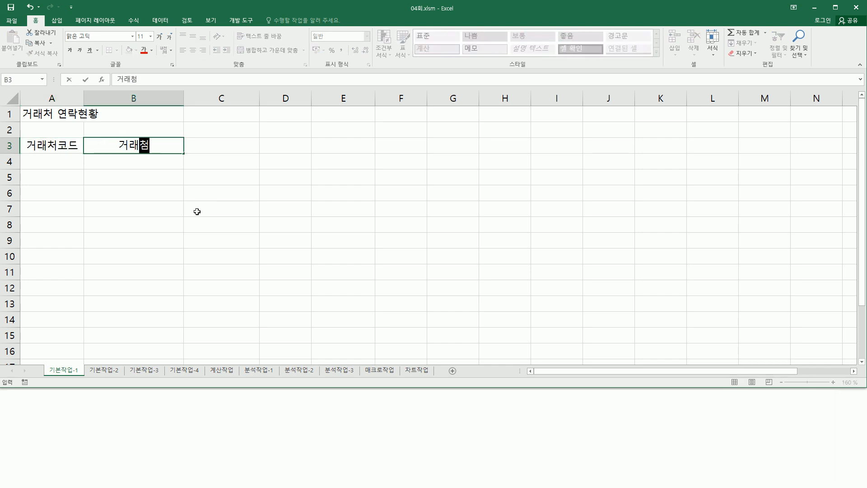
key("Tab")
type("전화")
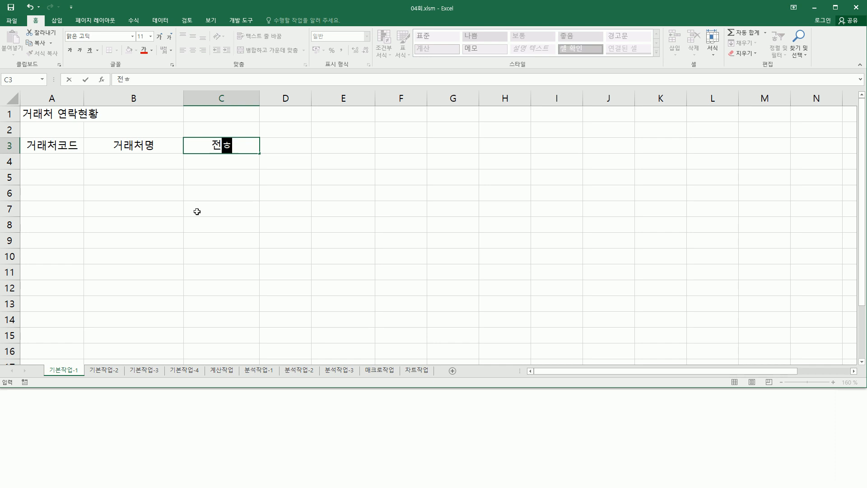
type("번호")
key("Tab")
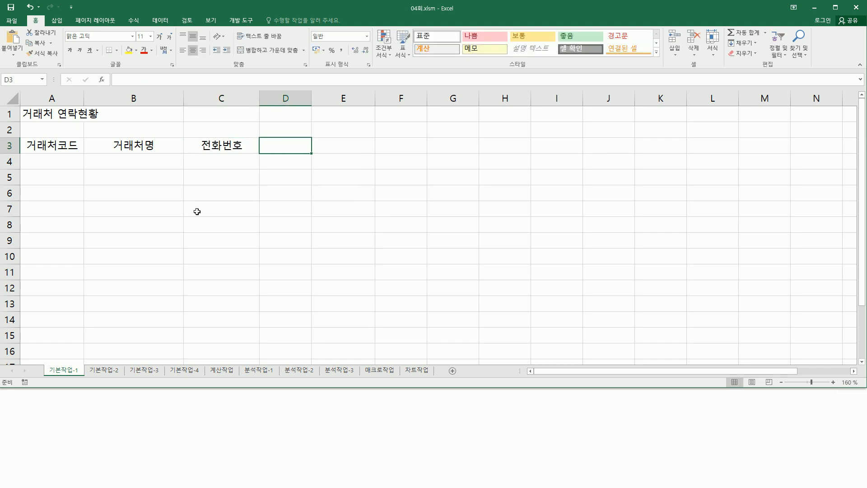
type("대표자명")
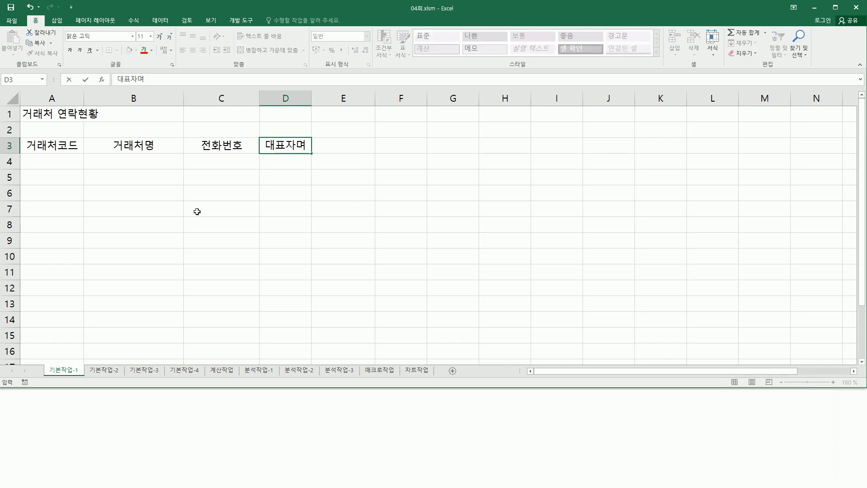
key("Tab")
type("업ㅌ")
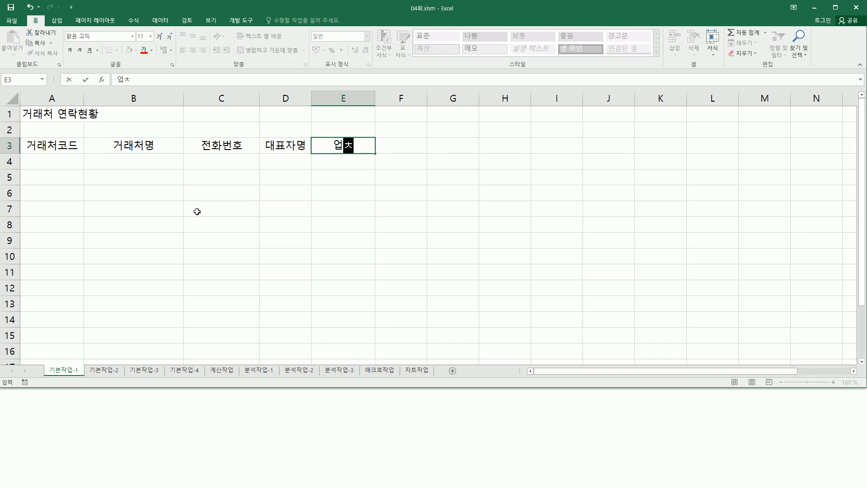
type("ㅐ명")
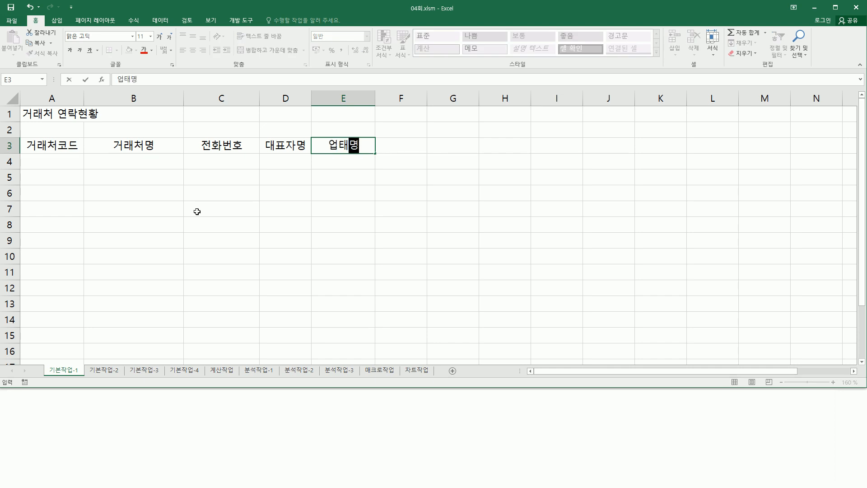
key("Tab")
type("지역")
key("Return")
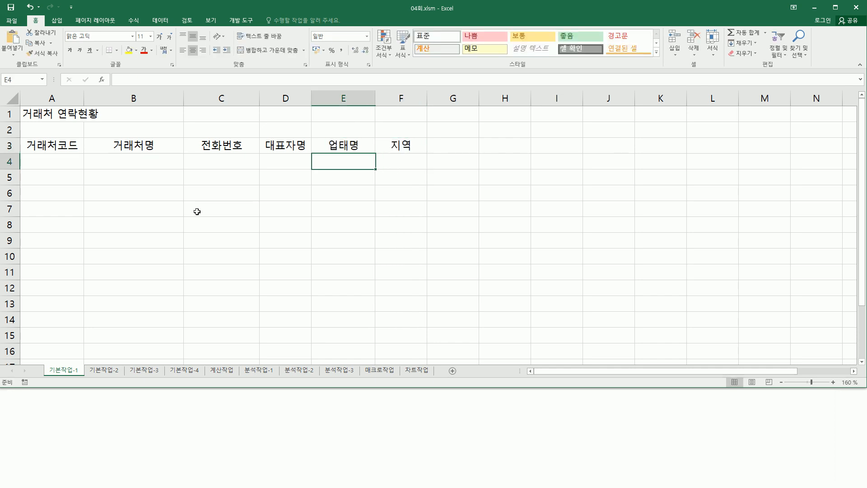
Step: Enter the client code JNK001 in cell A4
key("Home")
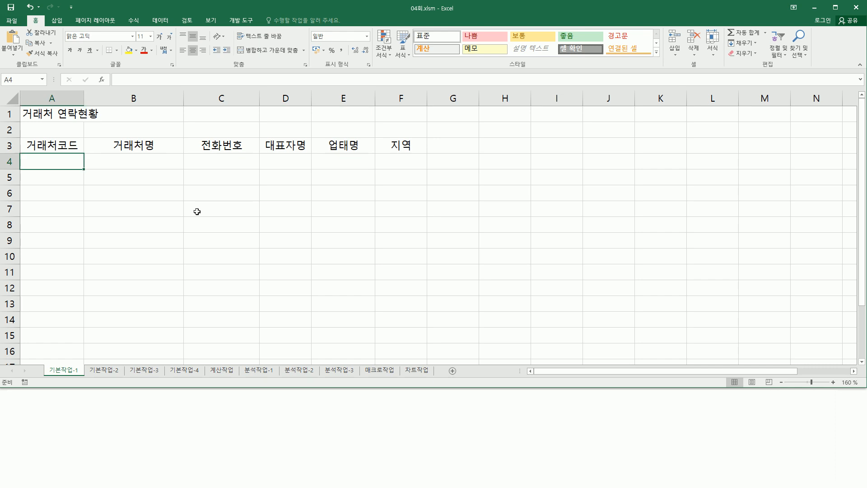
key("Hangul")
type("JNK001")
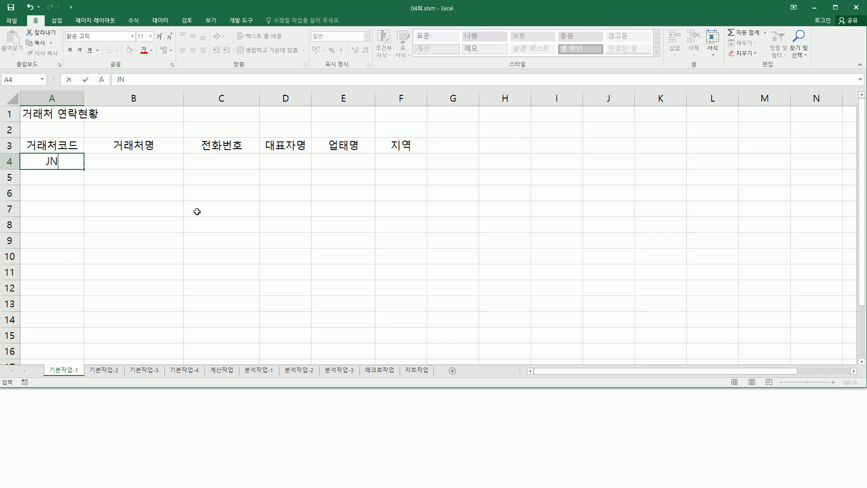
key("Return")
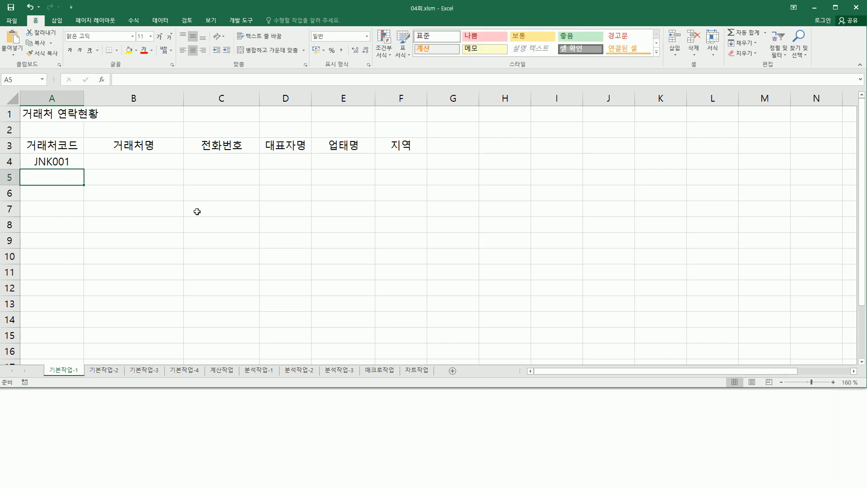
left_click(77, 157)
Step: Fill JNK002–JNK003 down to A6 and type 세기정보통신 in B4 without the (주)
left_click_drag(84, 169, 79, 190)
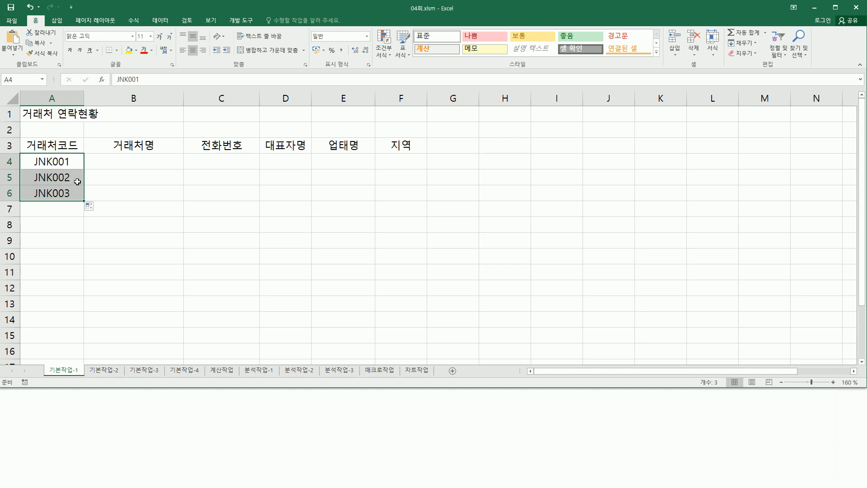
left_click(111, 160)
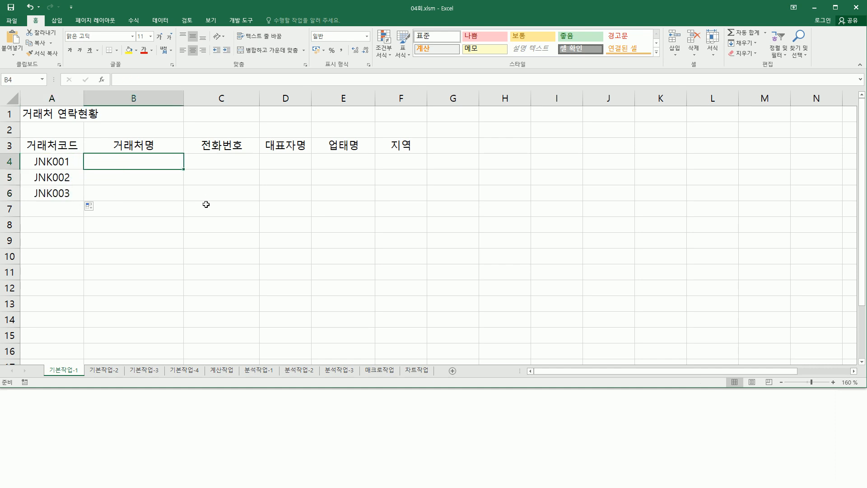
type("T")
type("세기정보")
type("통신")
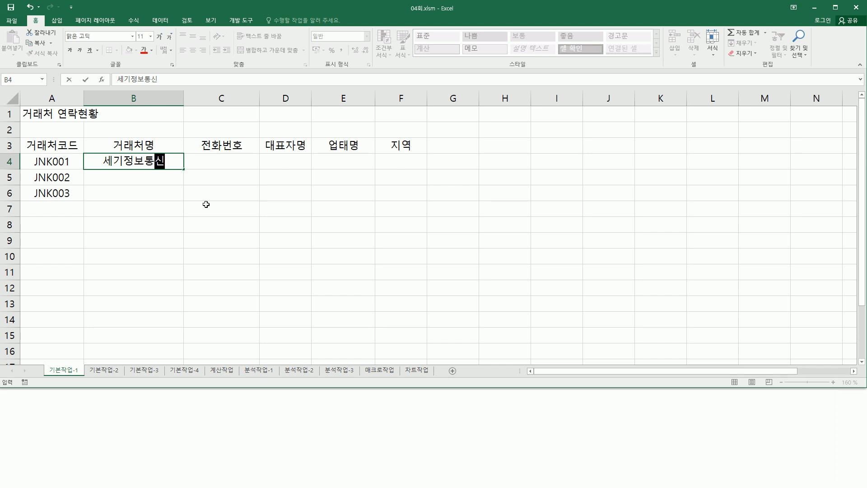
type("(주)")
key("BackSpace")
key("BackSpace")
key("BackSpace")
Step: Append the ㈜ special symbol to 세기정보통신 in B4 and confirm the entry
type("ㅁ")
key("Hangul_Hanja")
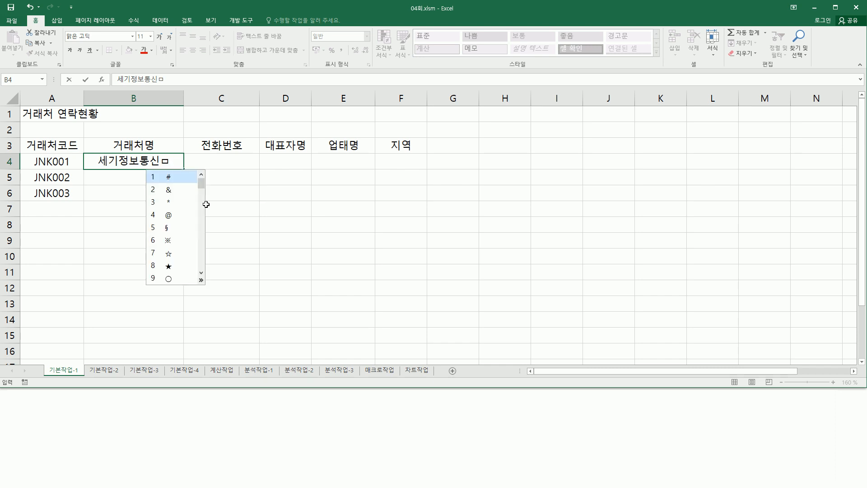
left_click(201, 280)
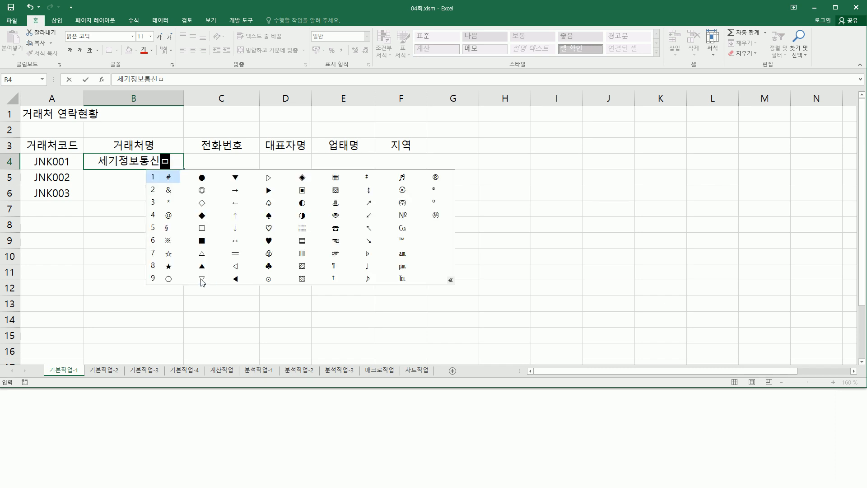
left_click(403, 203)
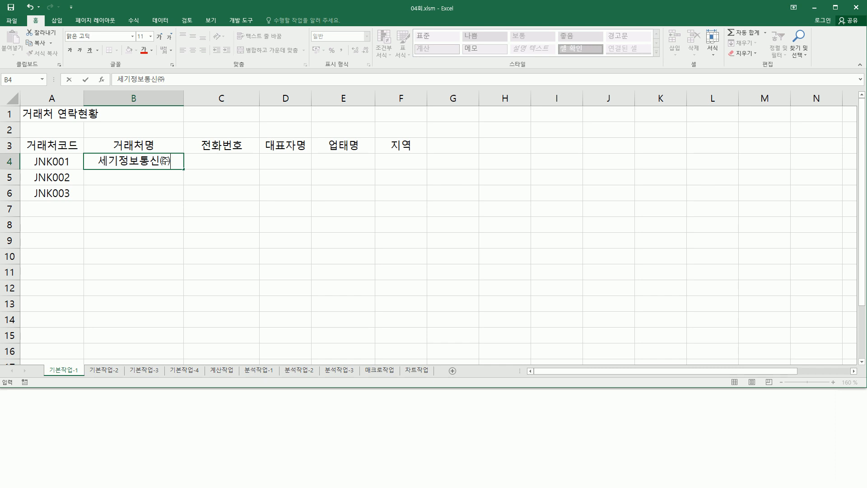
left_click(176, 162)
key("Return")
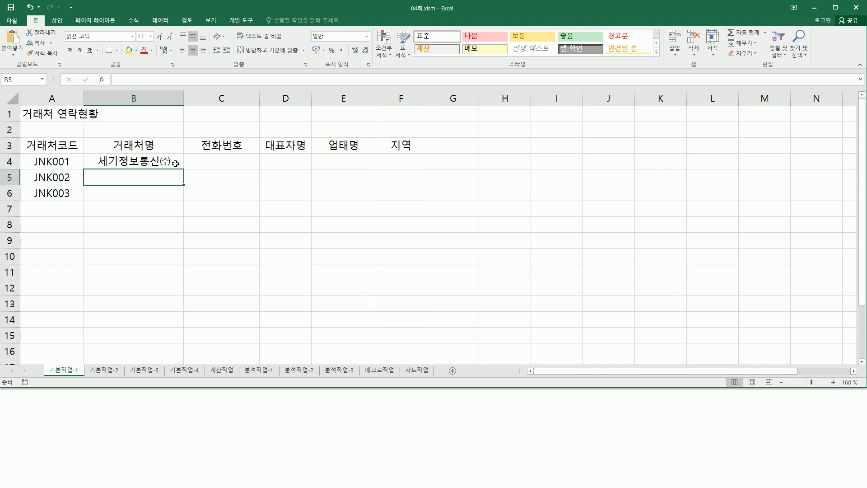
key("Right")
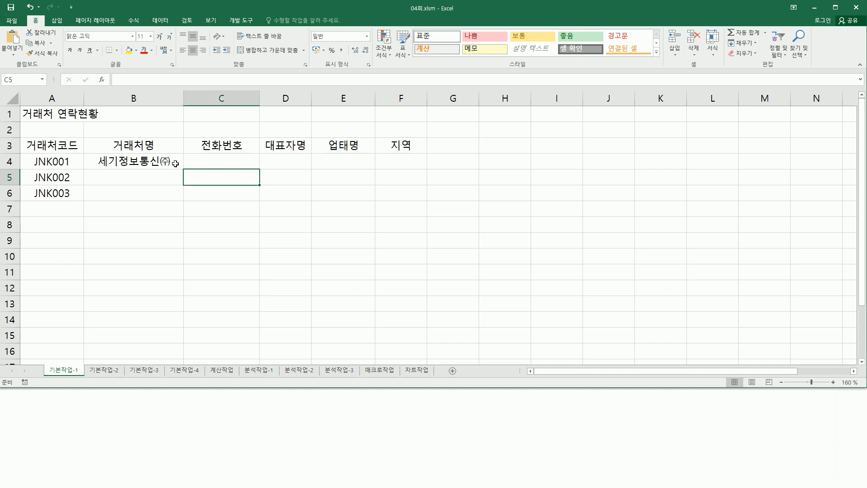
key("Up")
Step: Enter the first client's phone number in C4, then move to the 기본작업-2 sheet
key("Return")
key("ctrl+2")
Step: Mark up the task instructions and the title row with pen annotations
left_click_drag(160, 168, 170, 168)
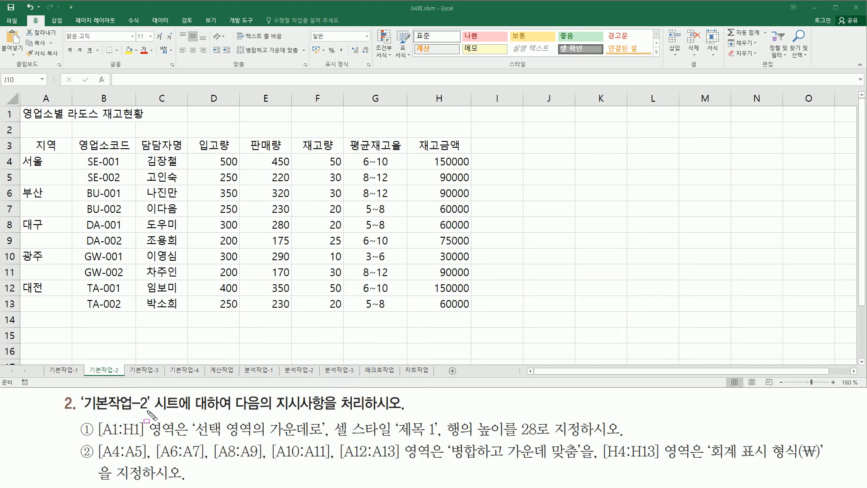
mouse_move(83, 413)
left_mouse_down()
mouse_move(149, 418)
mouse_move(154, 394)
left_mouse_up()
left_click_drag(242, 411, 405, 411)
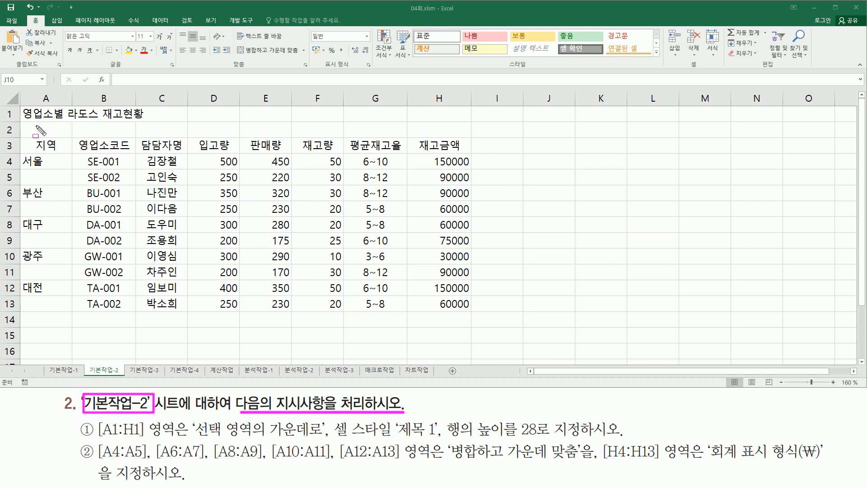
left_click_drag(18, 105, 473, 314)
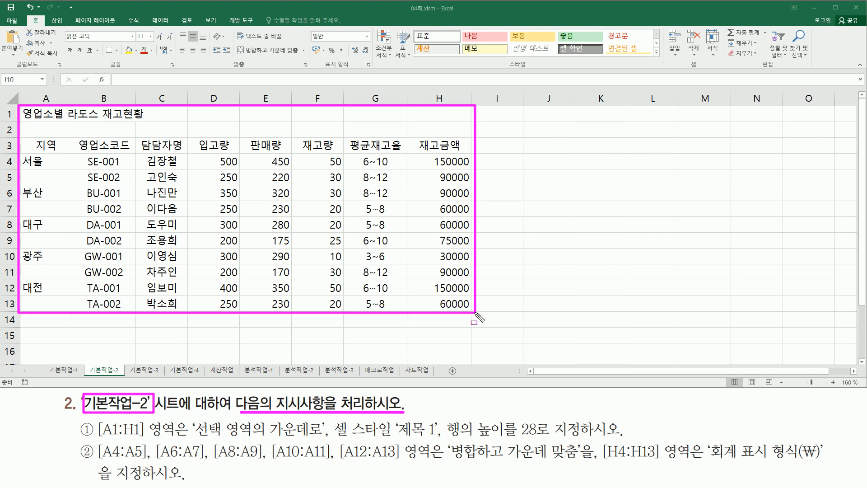
key("Escape")
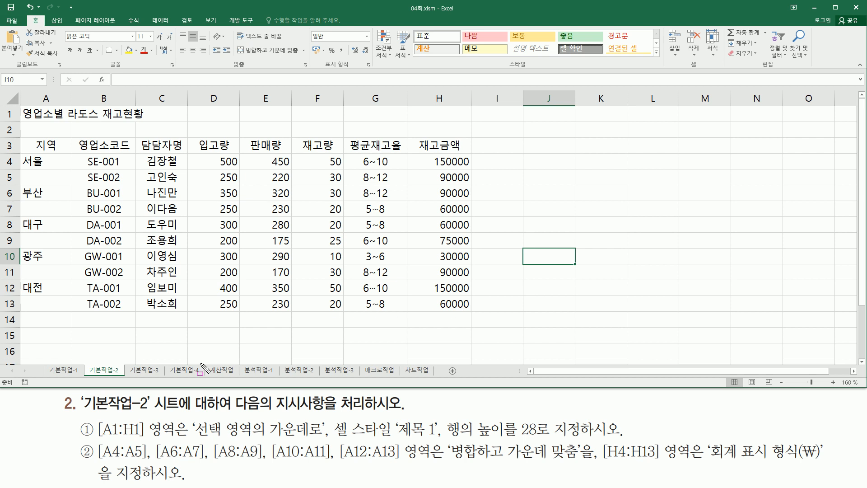
mouse_move(96, 438)
left_mouse_down()
mouse_move(182, 439)
mouse_move(187, 419)
left_mouse_up()
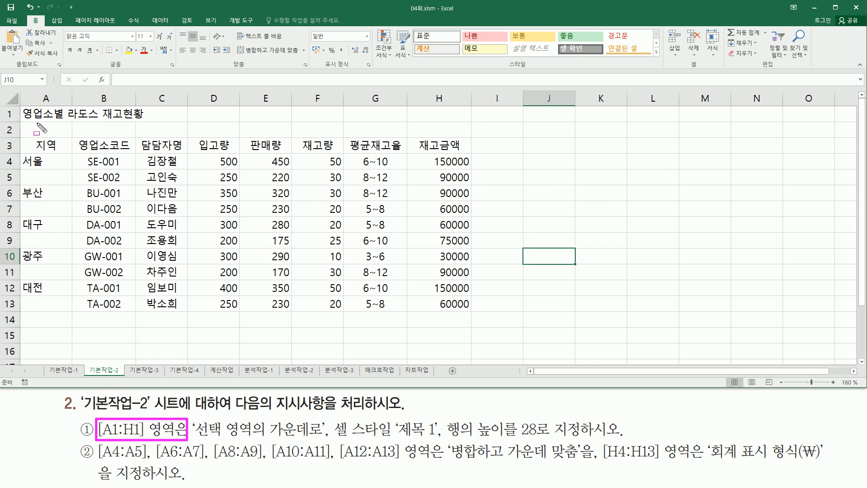
mouse_move(23, 105)
left_mouse_down()
mouse_move(223, 119)
mouse_move(466, 120)
left_mouse_up()
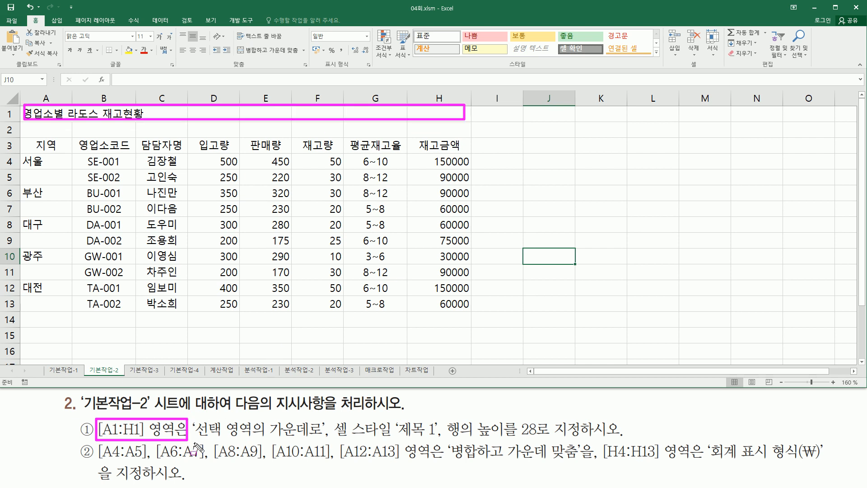
mouse_move(192, 438)
left_mouse_down()
mouse_move(324, 439)
mouse_move(396, 420)
mouse_move(440, 436)
mouse_move(444, 418)
mouse_move(457, 416)
mouse_move(507, 443)
mouse_move(582, 439)
left_mouse_up()
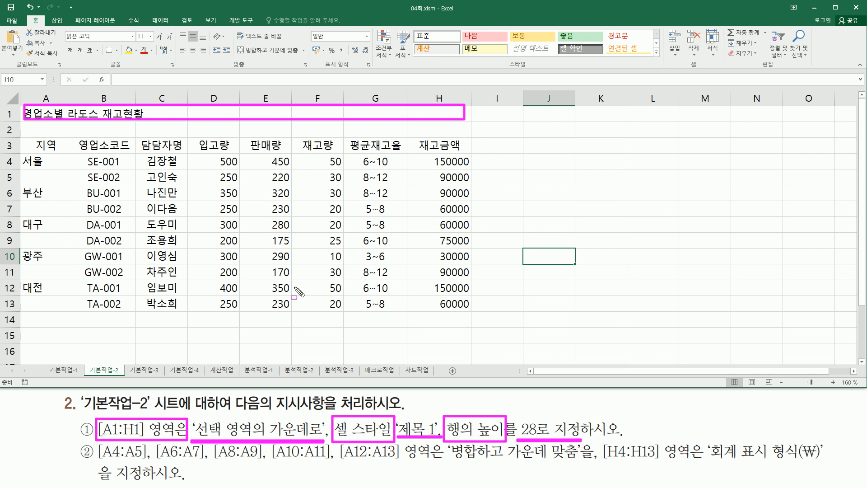
key("Escape")
Step: Select the title range A1:H1
left_click(39, 115)
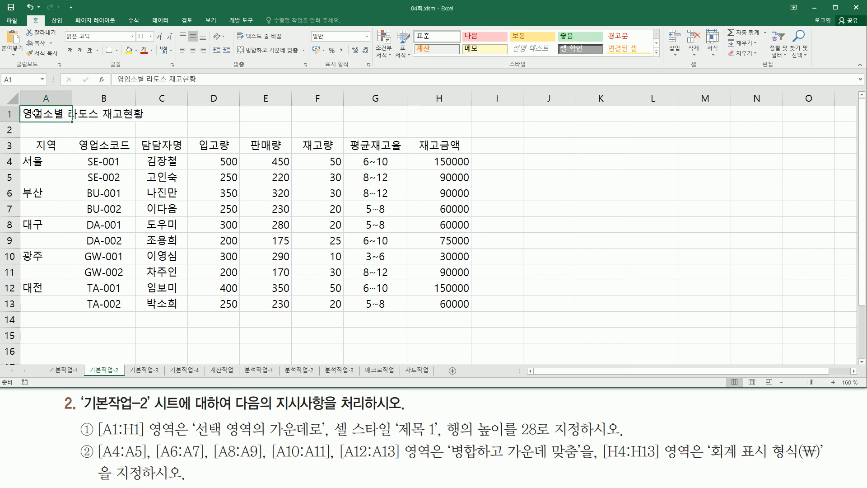
left_click_drag(36, 114, 442, 122)
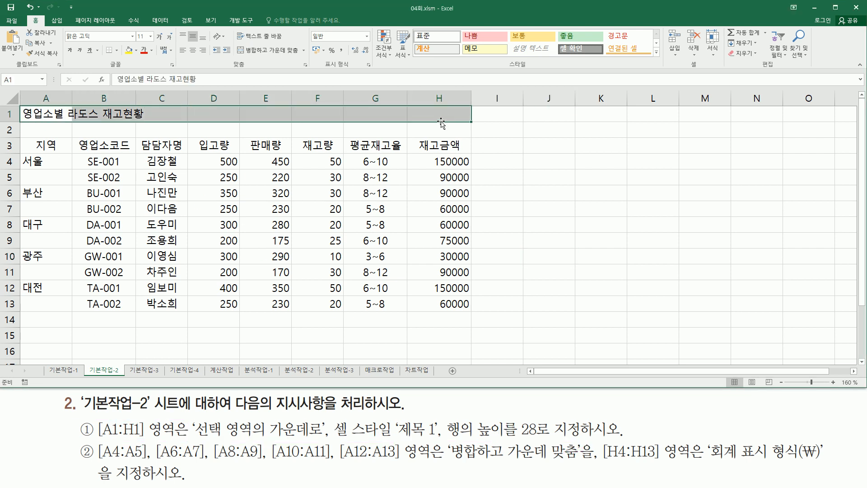
left_click_drag(190, 416, 327, 438)
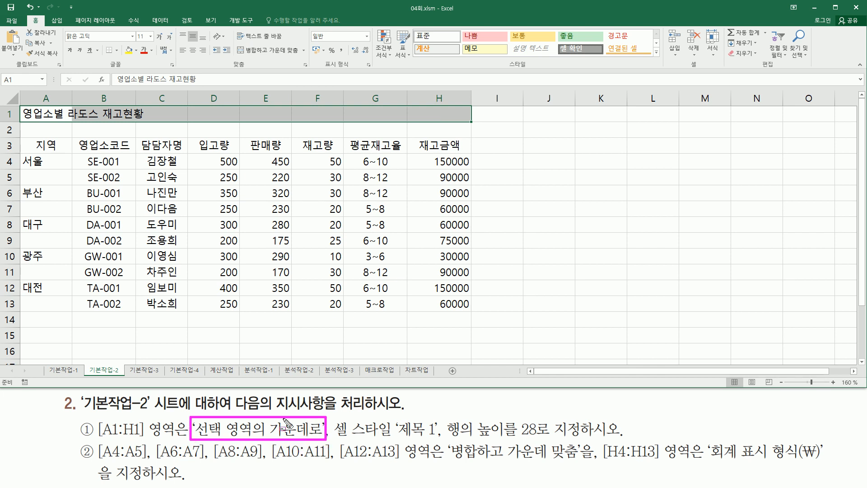
mouse_move(174, 26)
left_mouse_down()
mouse_move(270, 62)
mouse_move(297, 59)
left_mouse_up()
key("Escape")
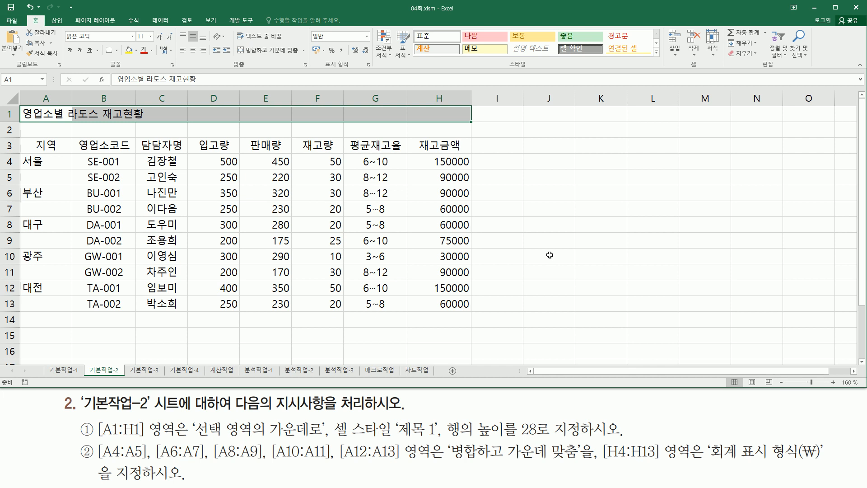
Step: Set A1:H1 horizontal alignment to 선택 영역의 가운데로 (centre across selection)
key("ctrl+1")
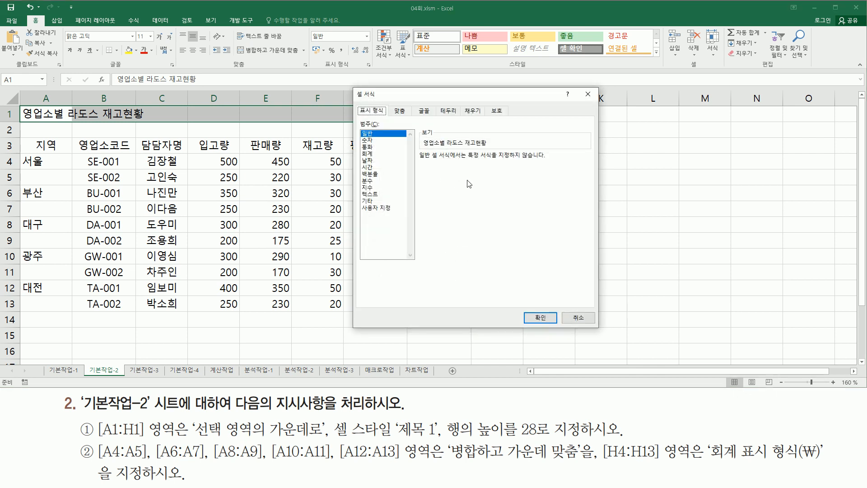
left_click(399, 111)
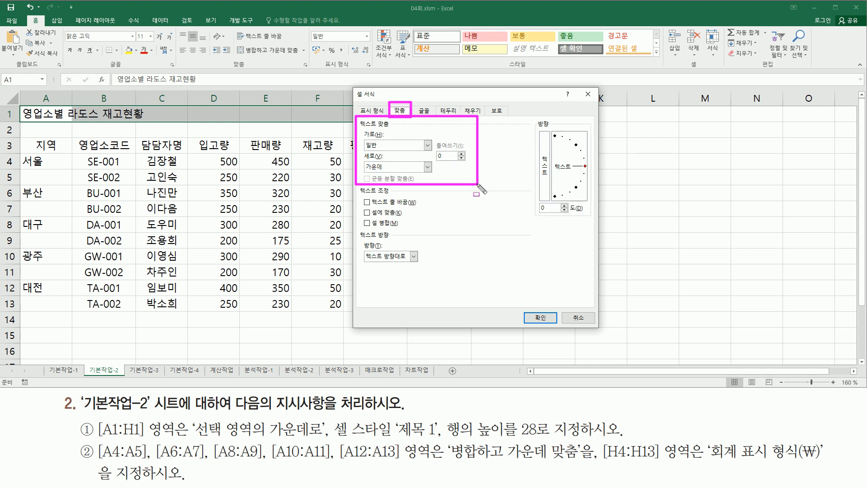
left_click(410, 148)
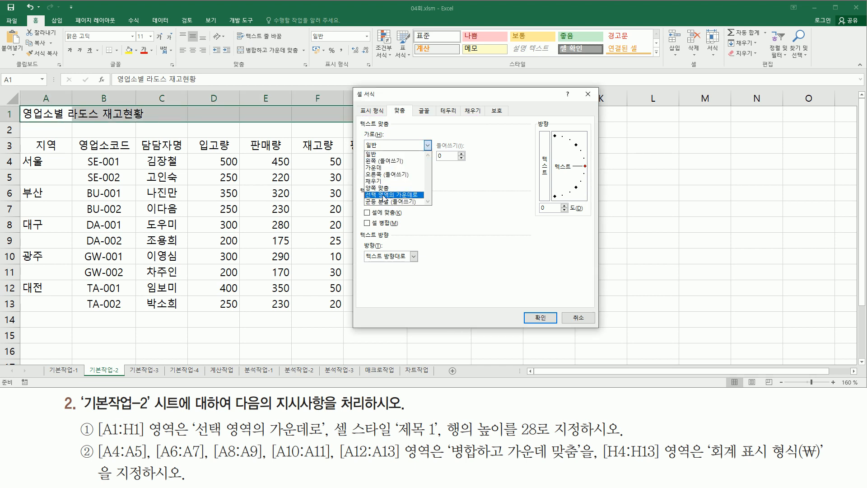
left_click(400, 195)
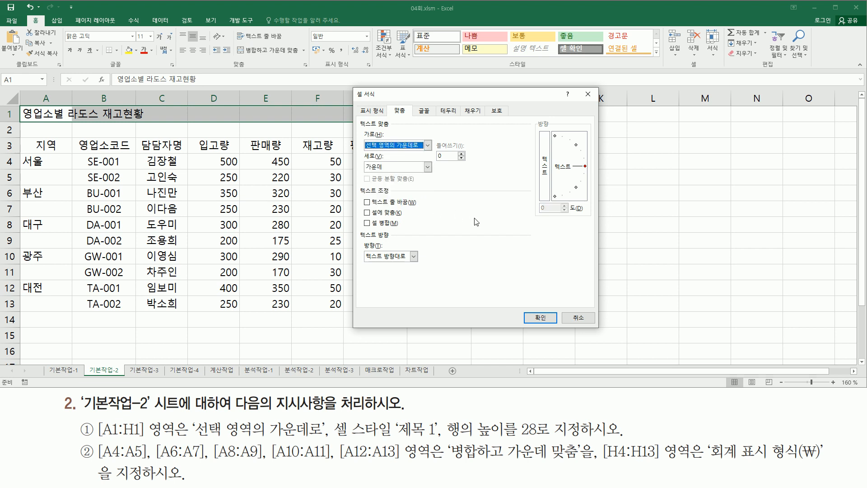
left_click(540, 317)
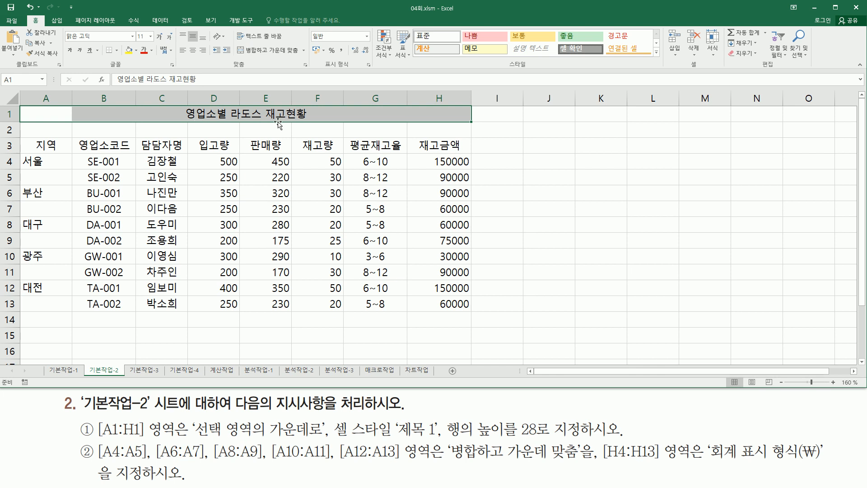
Step: Highlight the 제목 1 requirement and the Cell Styles gallery with pen marks
mouse_move(331, 417)
left_mouse_down()
mouse_move(384, 443)
mouse_move(431, 437)
left_mouse_up()
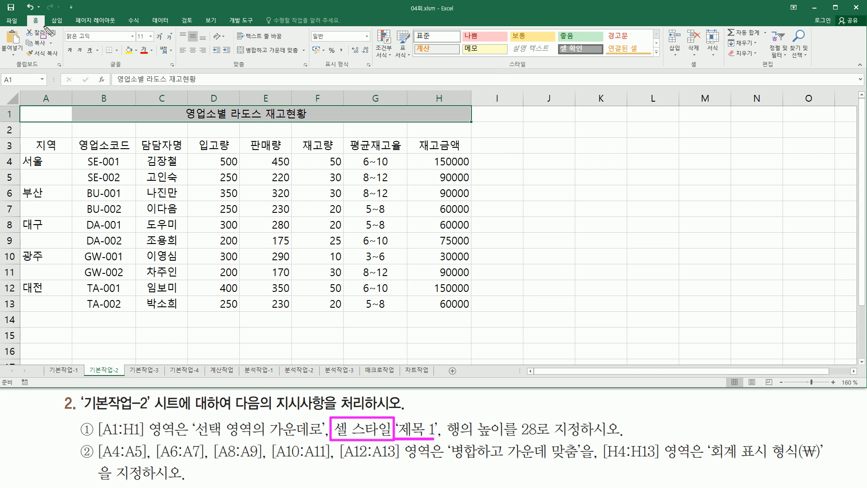
left_click_drag(28, 15, 44, 27)
left_click_drag(505, 71, 534, 71)
left_click_drag(411, 25, 426, 46)
mouse_move(482, 56)
left_mouse_down()
mouse_move(654, 48)
mouse_move(662, 58)
left_mouse_up()
key("Escape")
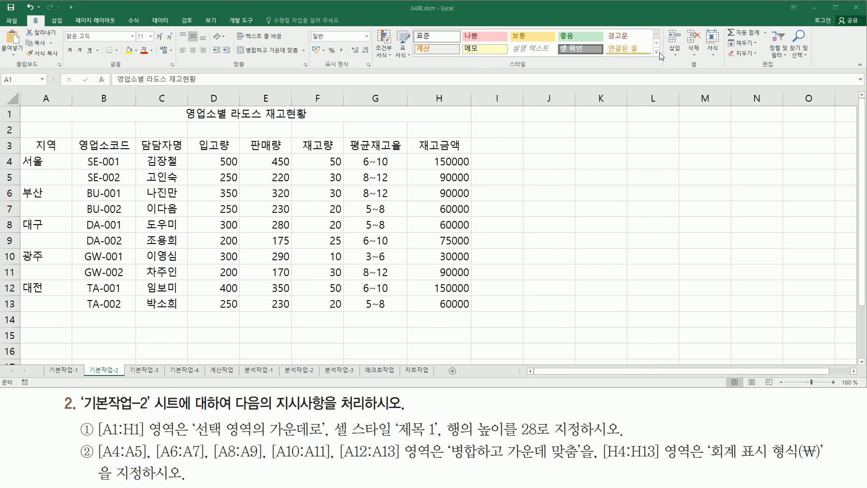
Step: Apply the 제목 1 cell style to the title range A1:H1
left_click(657, 53)
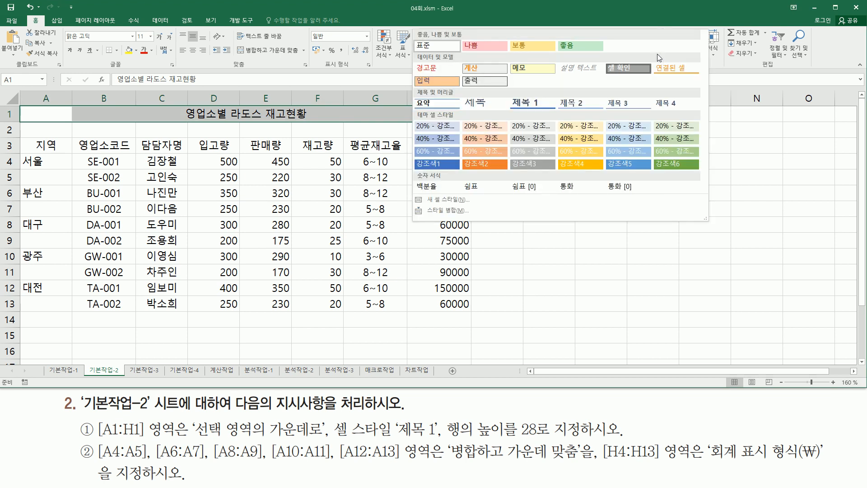
left_click(527, 107)
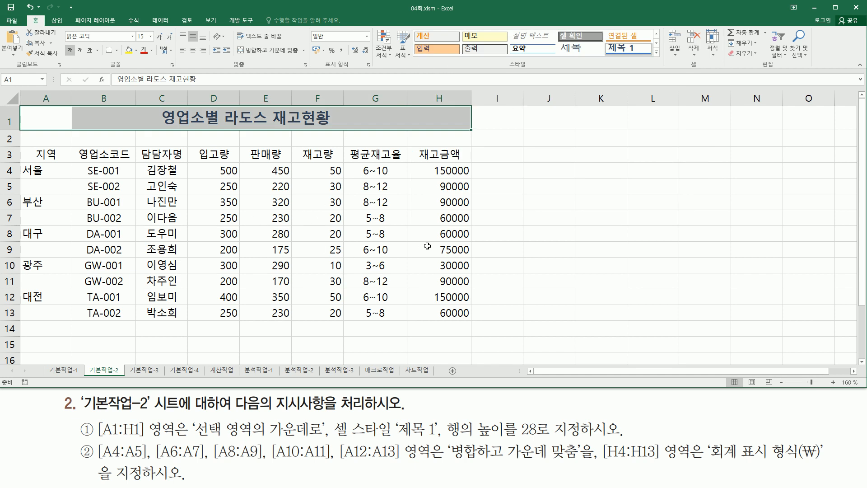
mouse_move(444, 416)
left_mouse_down()
mouse_move(527, 436)
mouse_move(517, 442)
mouse_move(585, 442)
left_mouse_up()
left_click_drag(3, 109, 20, 131)
key("Escape")
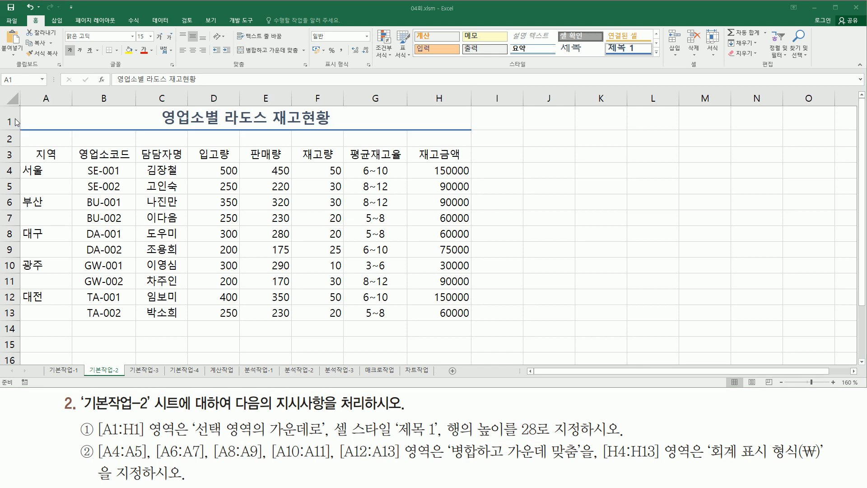
Step: Set row 1's height to 28 and deselect the title row
right_click(10, 118)
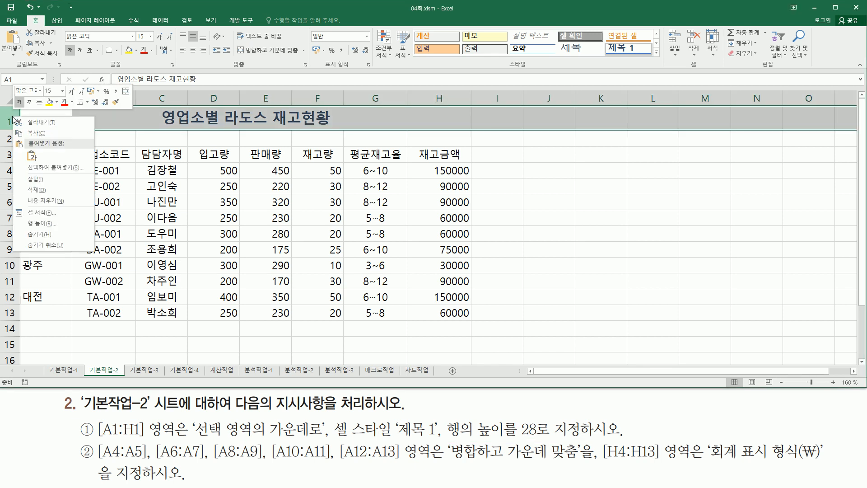
left_click(52, 224)
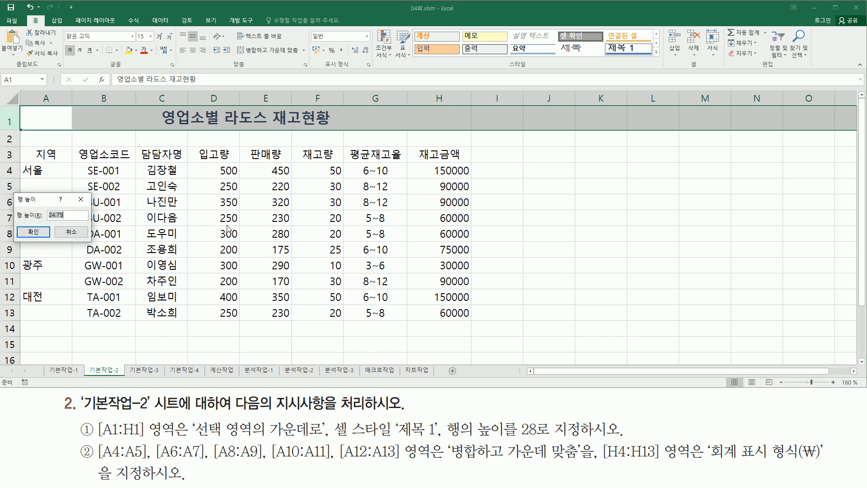
type("28")
left_click(33, 232)
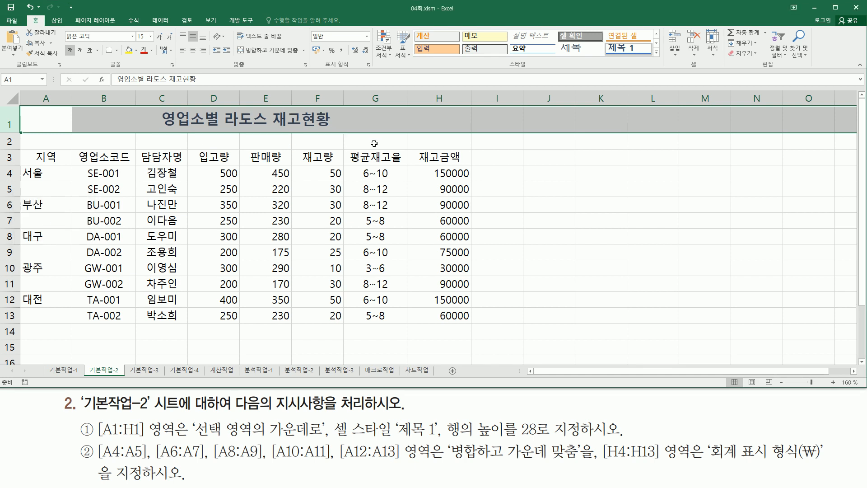
left_click(522, 196)
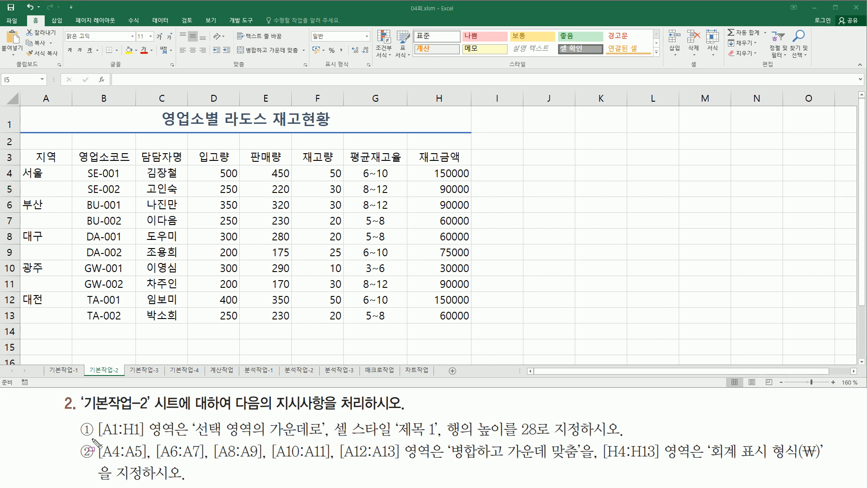
Step: Circle the region ranges A4:A5 through A12:A13 in the instructions and on the sheet
left_click_drag(94, 439, 152, 463)
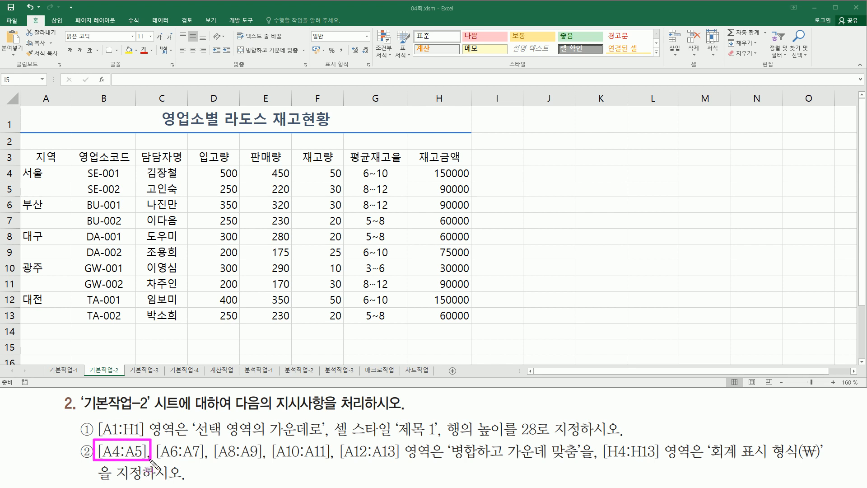
mouse_move(25, 167)
left_mouse_down()
mouse_move(45, 190)
mouse_move(61, 192)
left_mouse_up()
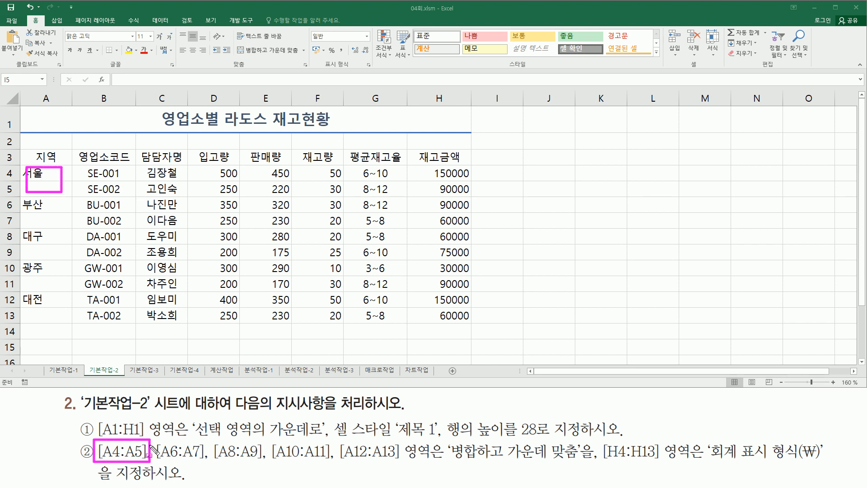
left_click_drag(153, 439, 206, 462)
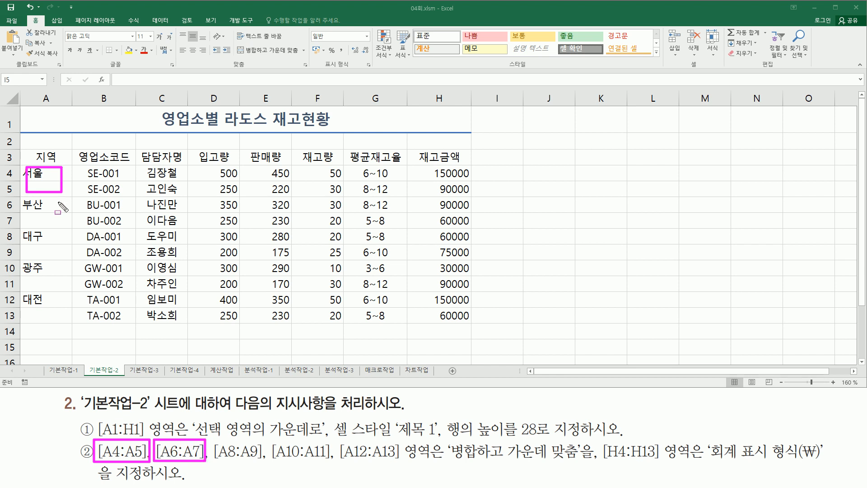
left_click_drag(26, 201, 55, 225)
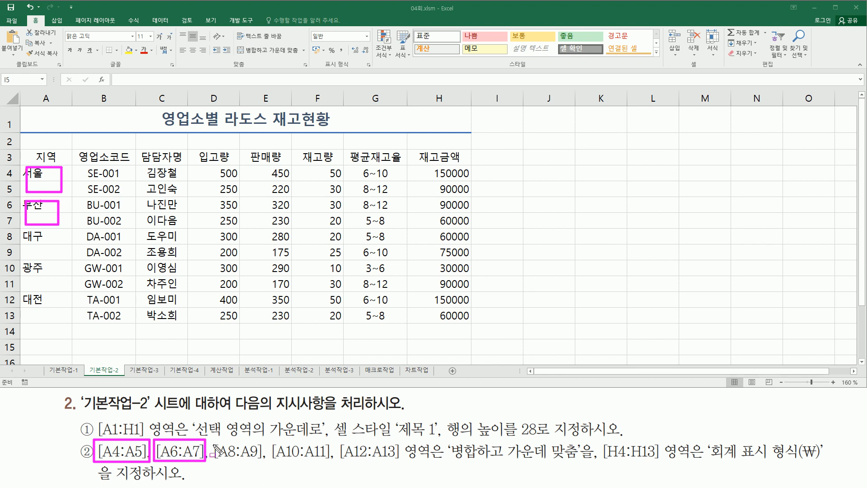
left_click_drag(212, 440, 266, 462)
left_click_drag(23, 233, 64, 256)
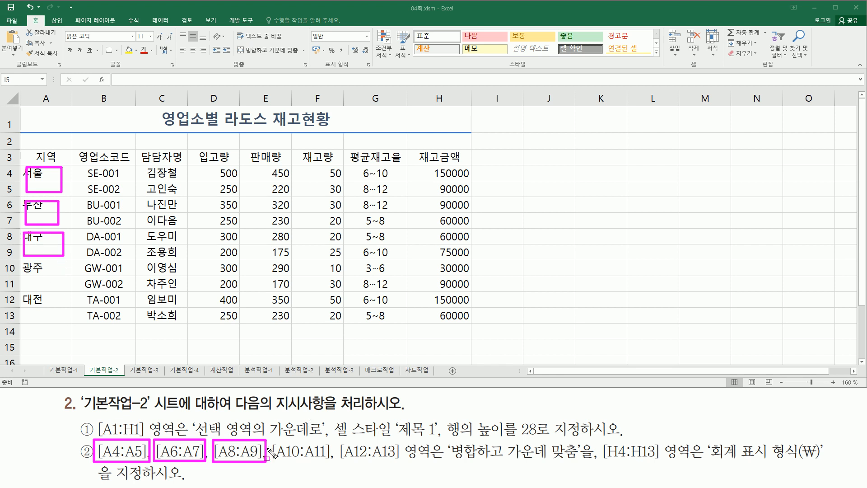
left_click_drag(270, 439, 335, 463)
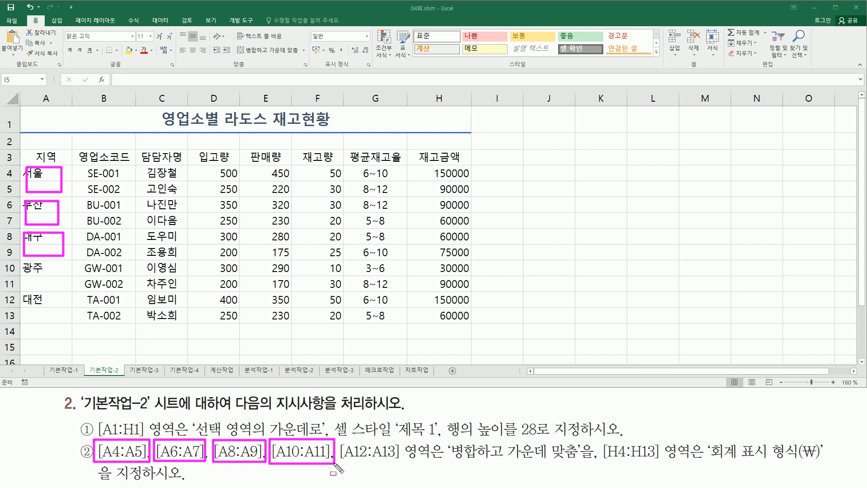
left_click_drag(28, 262, 69, 293)
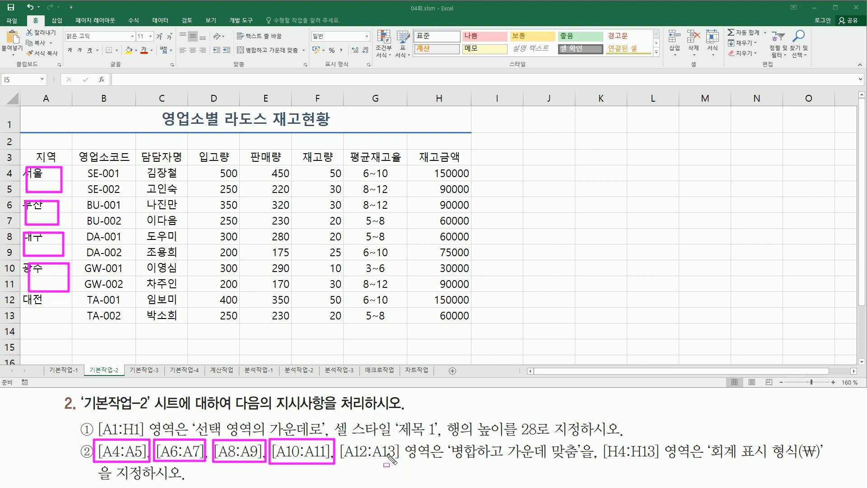
mouse_move(340, 437)
left_mouse_down()
mouse_move(359, 463)
mouse_move(395, 464)
mouse_move(400, 436)
left_mouse_up()
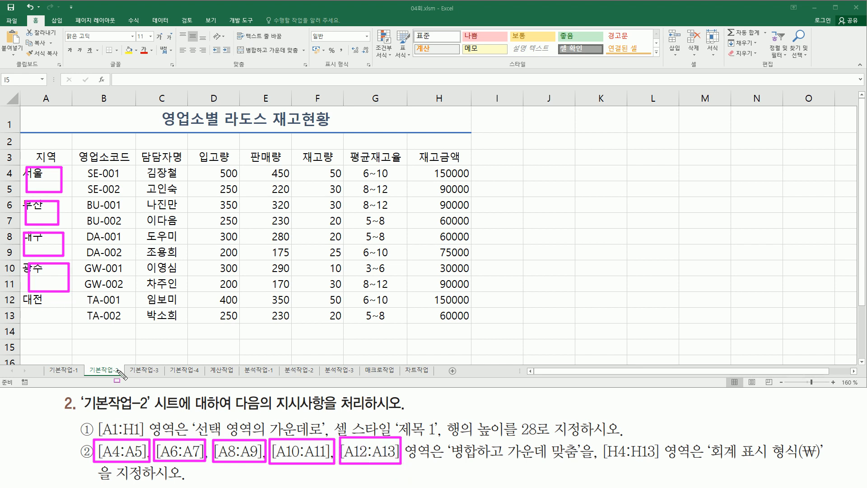
mouse_move(32, 295)
left_mouse_down()
mouse_move(43, 316)
mouse_move(57, 320)
left_mouse_up()
Step: Underline the merge requirement, clear the marks, and select the column-A region pairs
left_click_drag(446, 464, 595, 470)
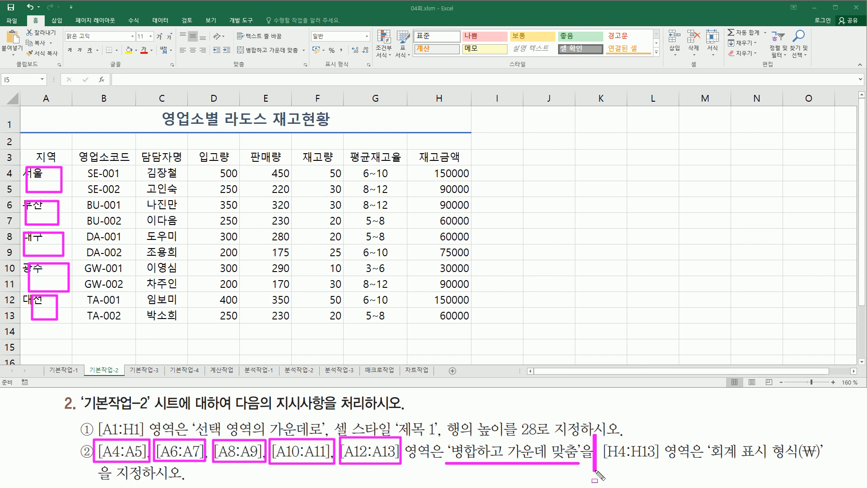
key("Escape")
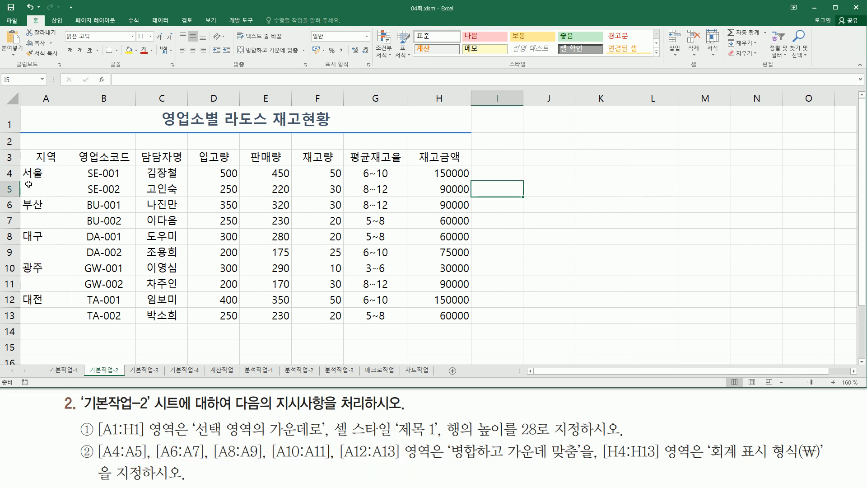
left_click_drag(41, 170, 54, 186)
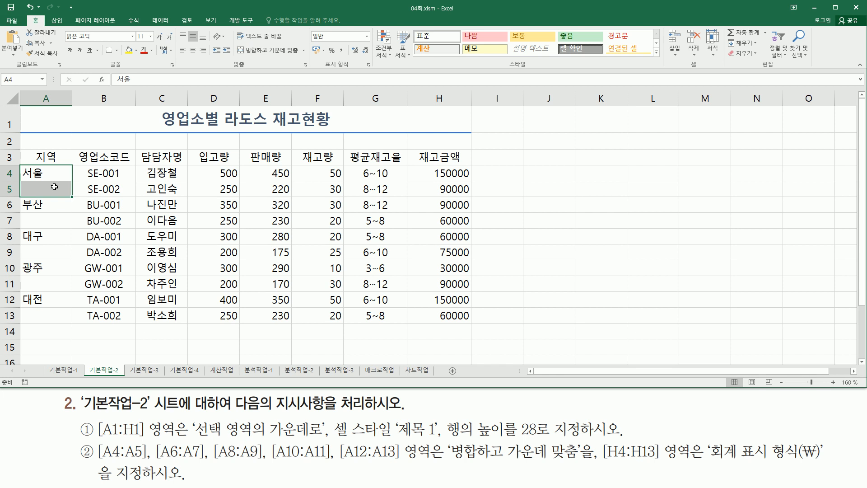
left_click_drag(54, 202, 60, 315, "ctrl")
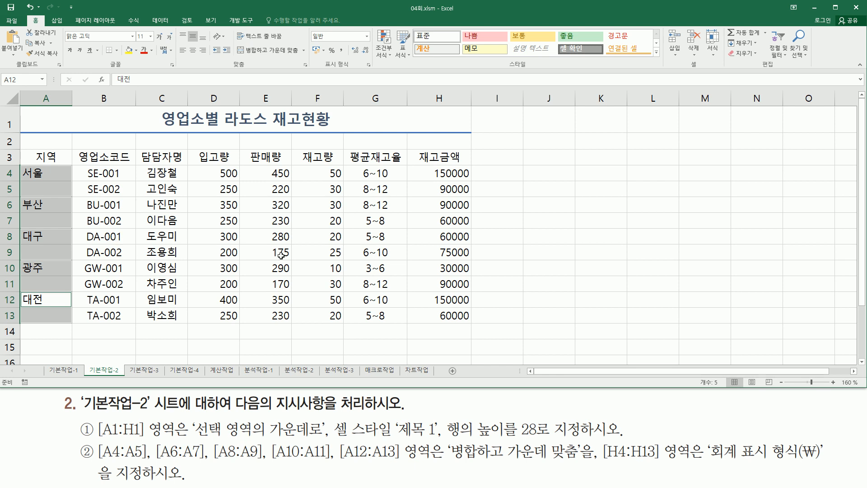
Step: Apply Merge & Center to the selected region pairs A4:A5 through A12:A13
left_click_drag(237, 40, 306, 64)
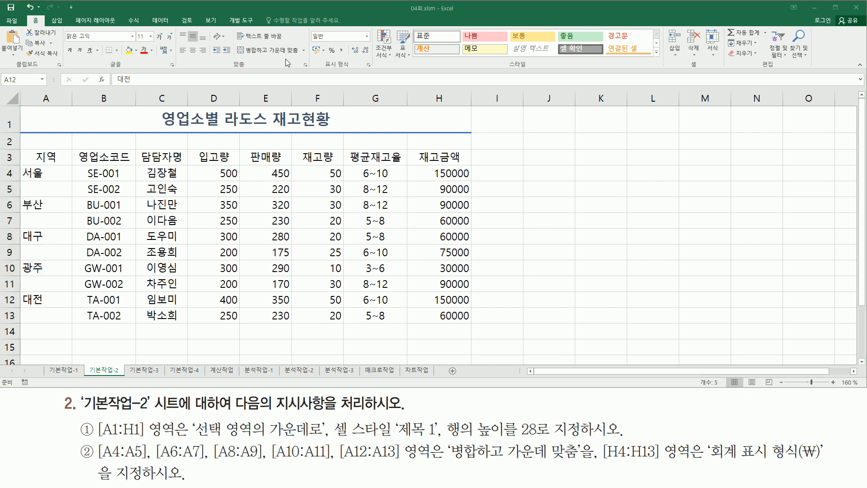
left_click(272, 52)
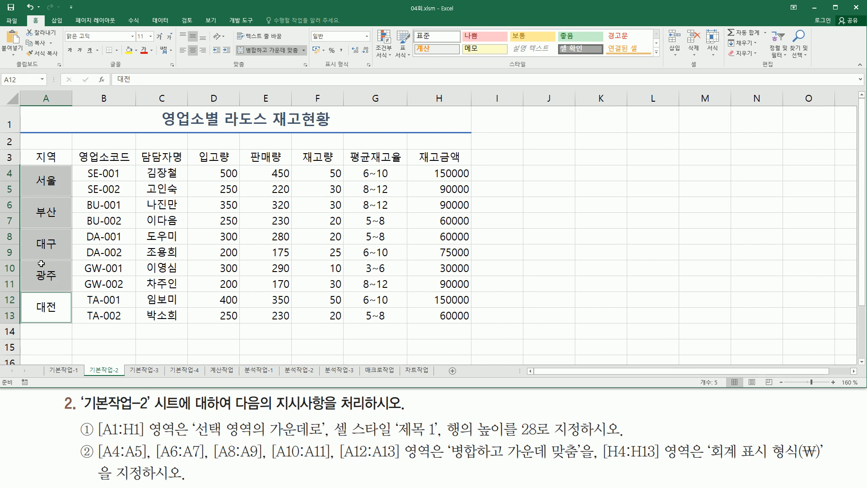
mouse_move(592, 439)
left_mouse_down()
mouse_move(591, 468)
mouse_move(697, 460)
left_mouse_up()
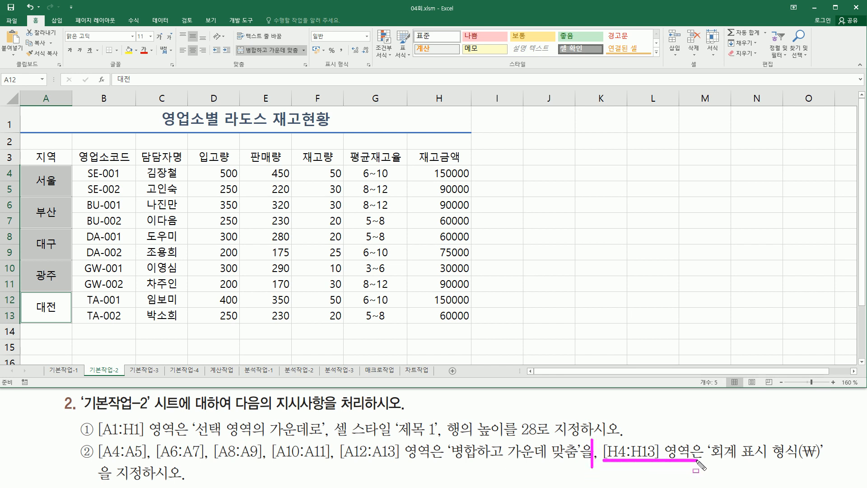
Step: Select the 재고금액 amounts in H4:H13
mouse_move(437, 167)
left_mouse_down()
mouse_move(423, 168)
mouse_move(471, 181)
left_mouse_up()
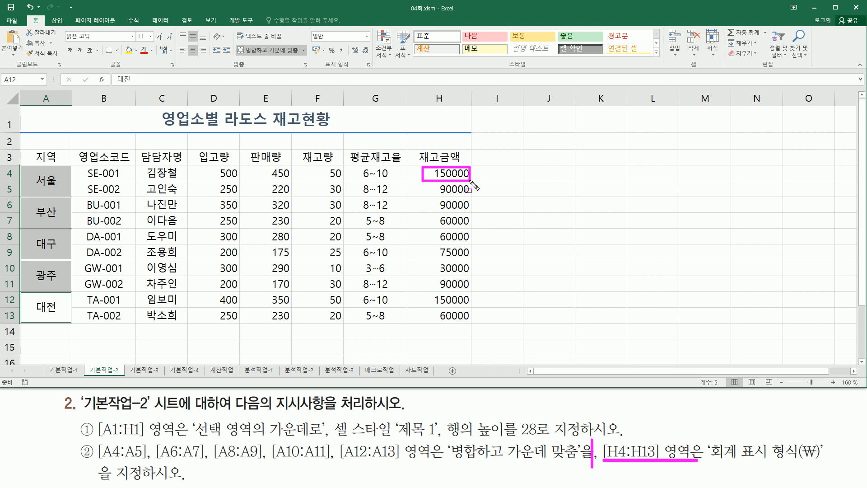
left_click_drag(472, 185, 471, 322)
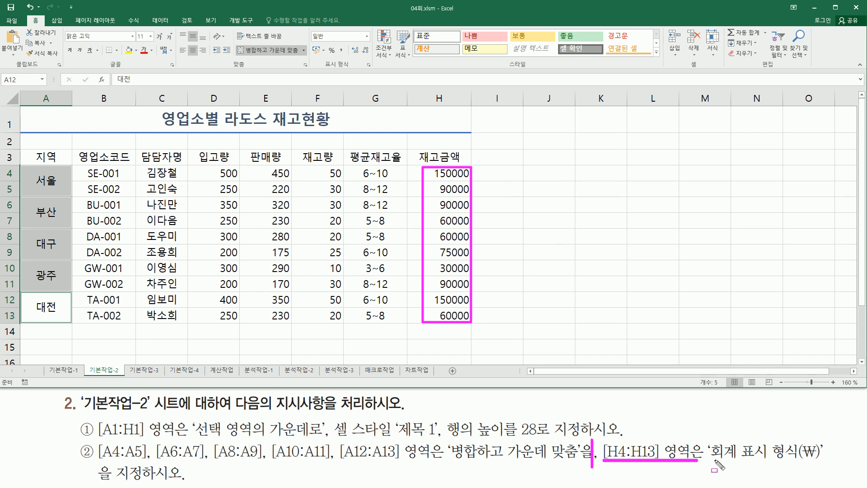
left_click_drag(712, 462, 821, 463)
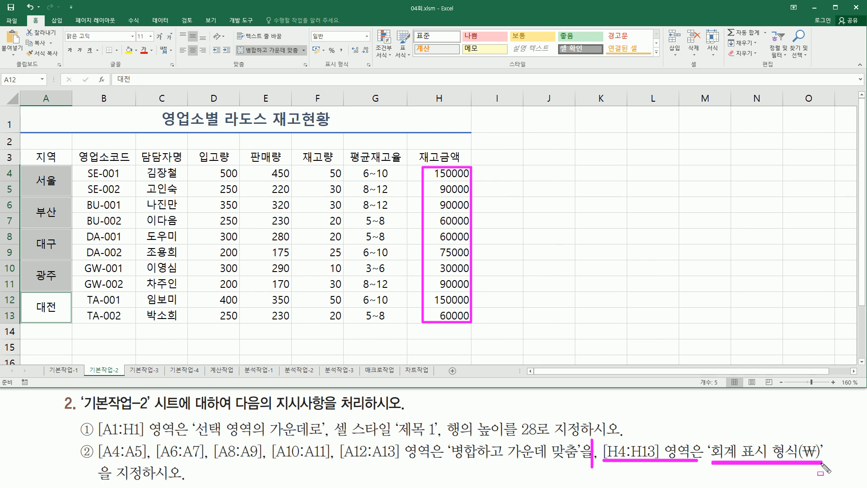
key("Escape")
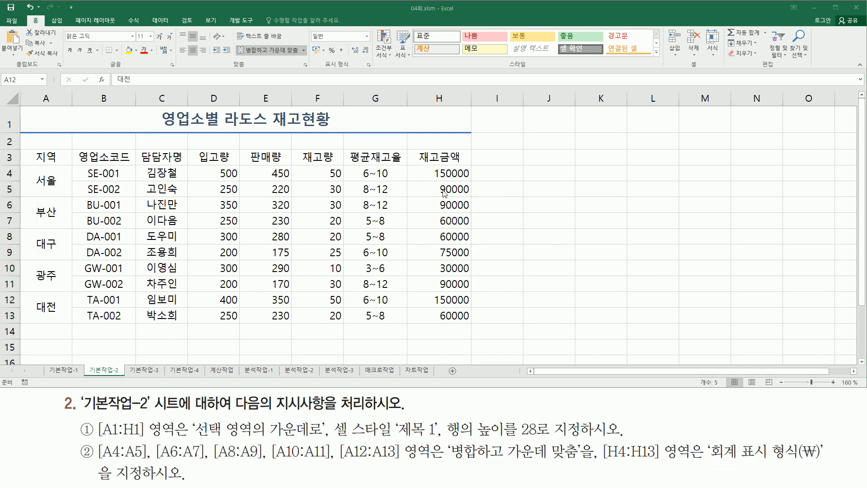
left_click(436, 173)
left_click_drag(427, 171, 441, 317)
Step: Apply the ₩ Accounting Number Format (회계) to H4:H13, then click away
left_click_drag(322, 57, 356, 71)
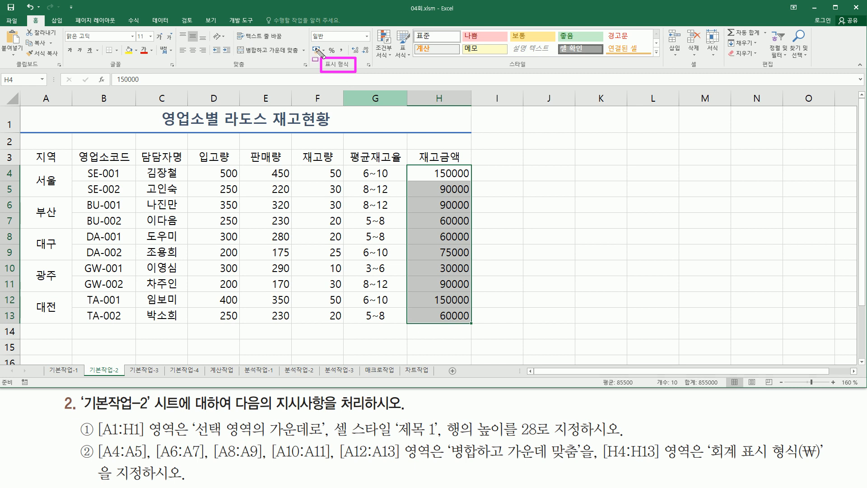
left_click_drag(307, 40, 326, 57)
key("Escape")
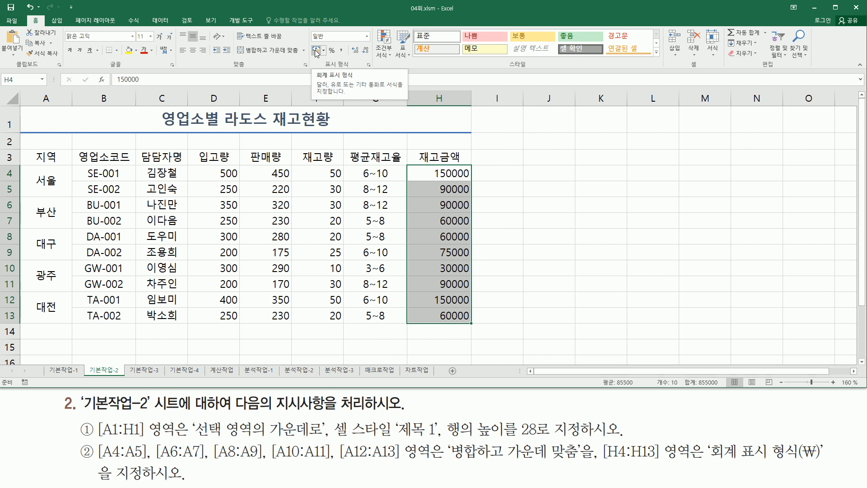
left_click(315, 50)
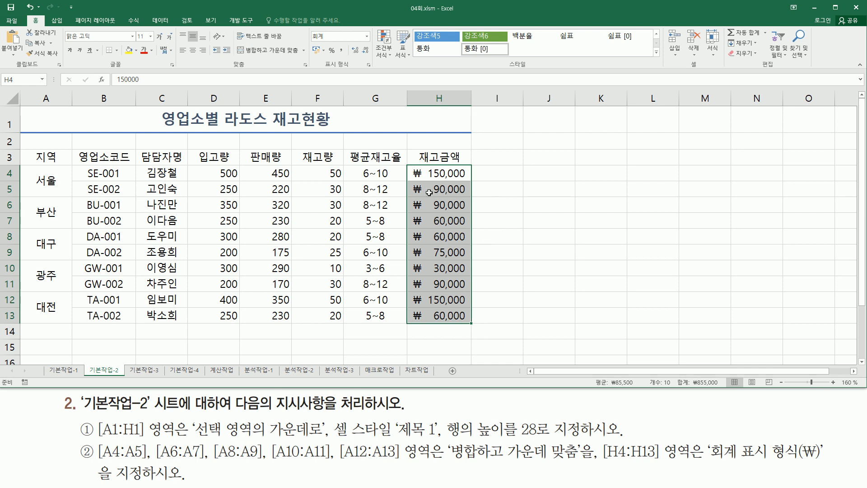
left_click_drag(412, 166, 425, 330)
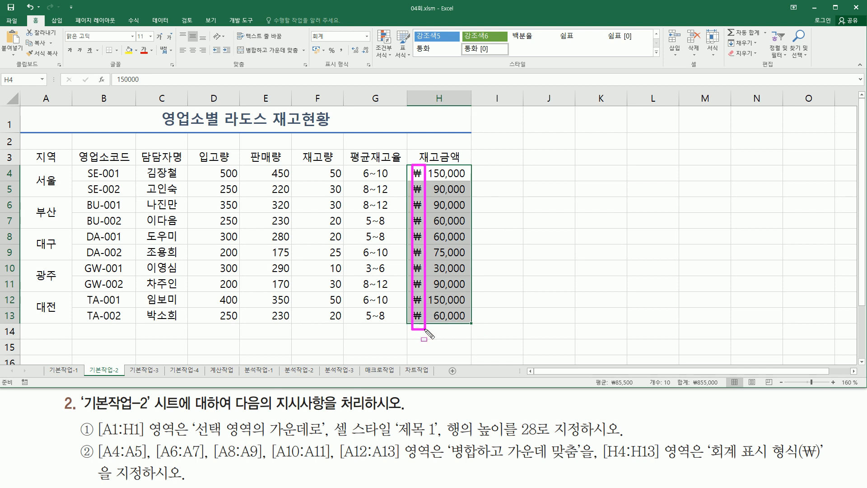
left_click_drag(323, 70, 352, 71)
left_click_drag(309, 29, 330, 42)
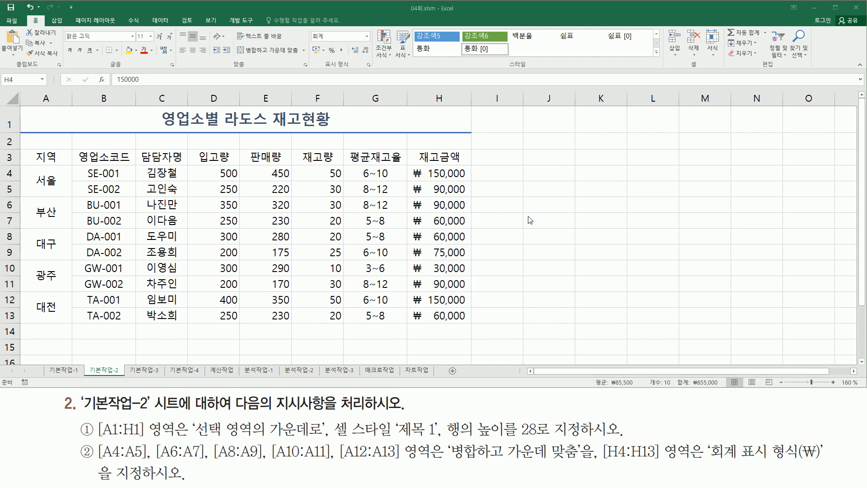
left_click(549, 302)
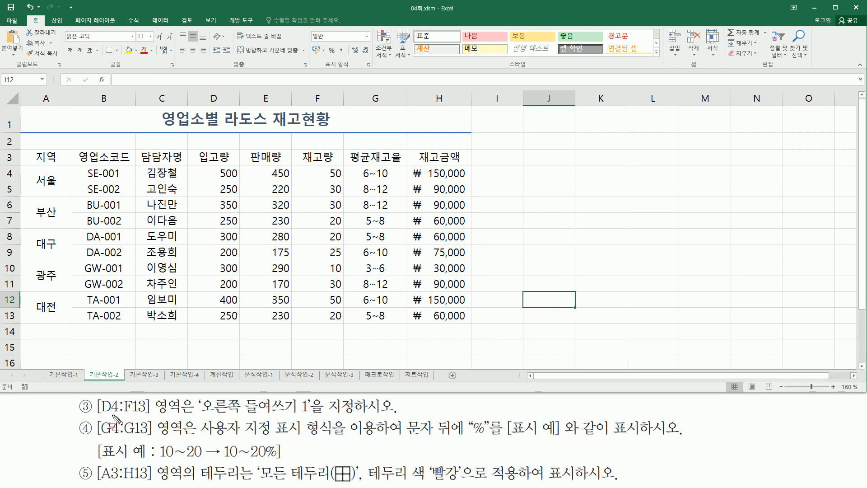
Step: Select the quantity range D4:F13 and open Format Cells with Ctrl+1
left_click_drag(97, 415, 183, 416)
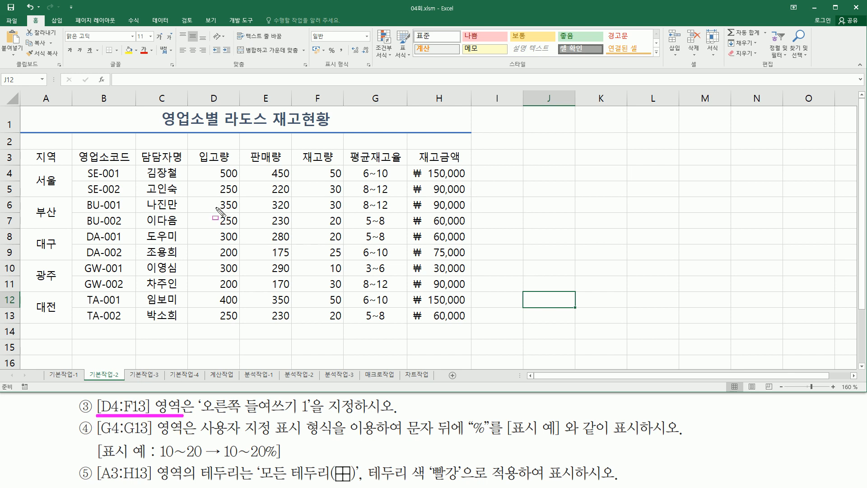
left_click_drag(206, 166, 236, 180)
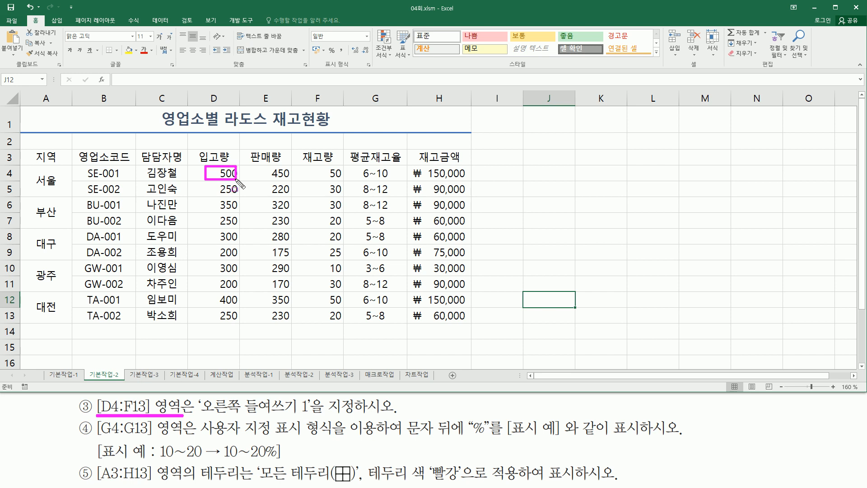
mouse_move(237, 181)
left_mouse_down()
mouse_move(299, 246)
mouse_move(347, 322)
left_mouse_up()
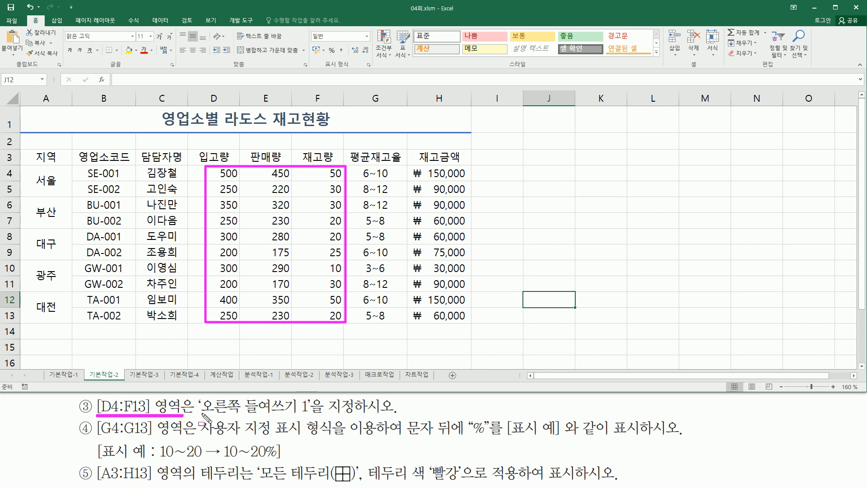
left_click_drag(199, 414, 312, 413)
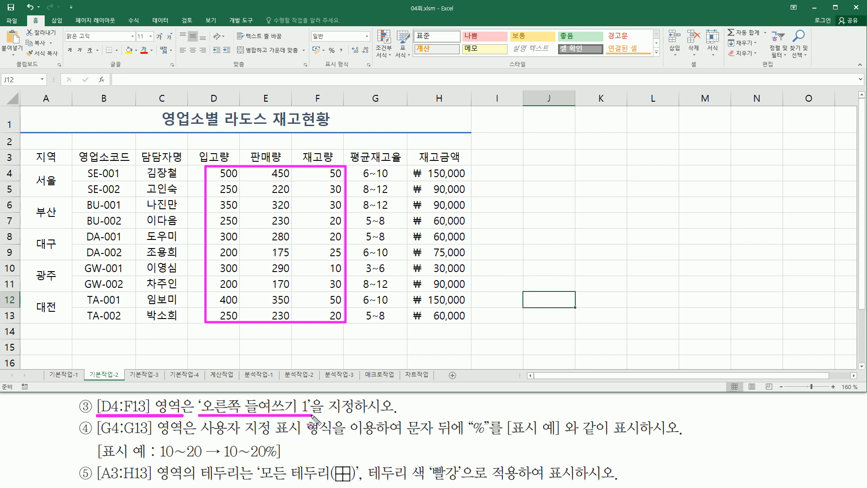
key("Escape")
left_click(228, 177)
left_click_drag(240, 188, 336, 316)
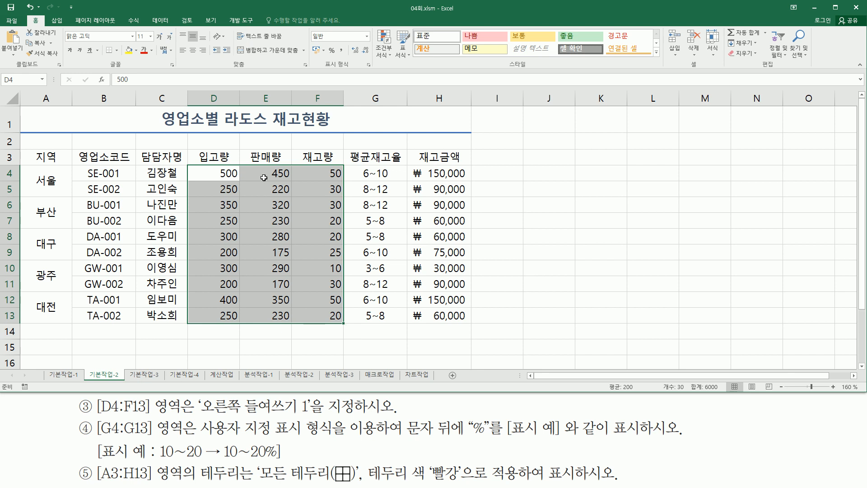
key("ctrl+1")
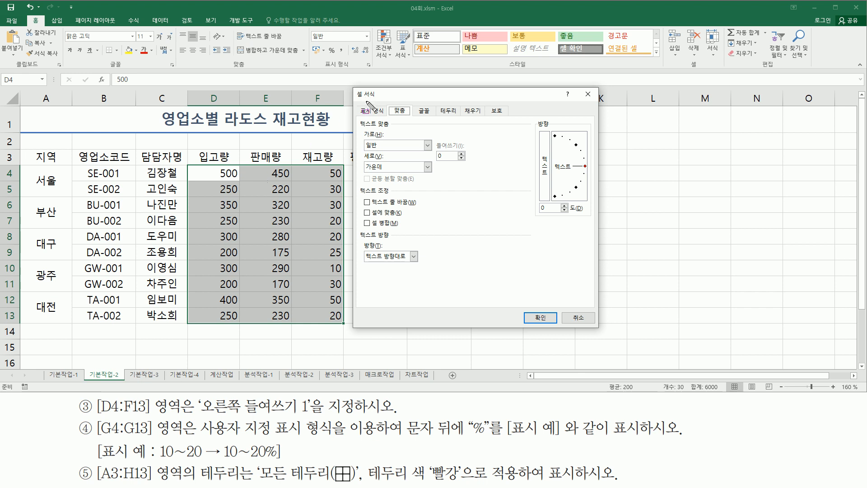
Step: Set D4:F13 horizontal alignment to 오른쪽 (들여쓰기) with indent 1 and confirm
mouse_move(359, 116)
left_mouse_down()
mouse_move(371, 150)
mouse_move(473, 186)
left_mouse_up()
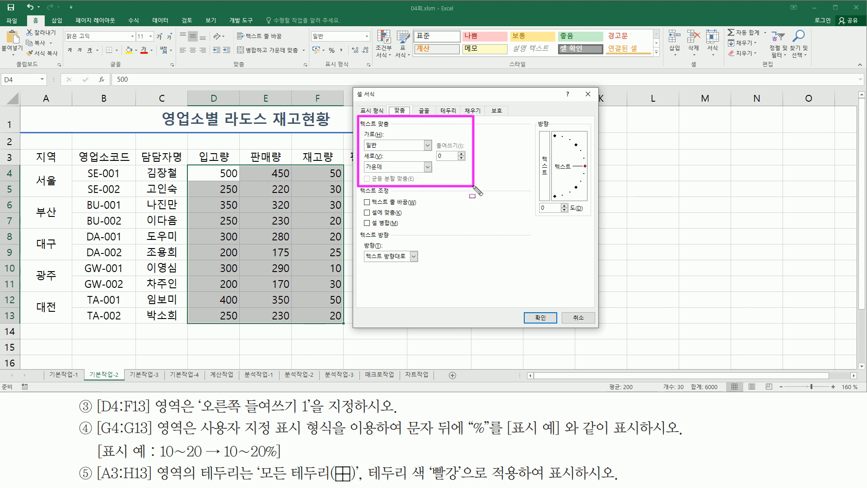
left_click_drag(361, 129, 387, 138)
key("Escape")
left_click(385, 145)
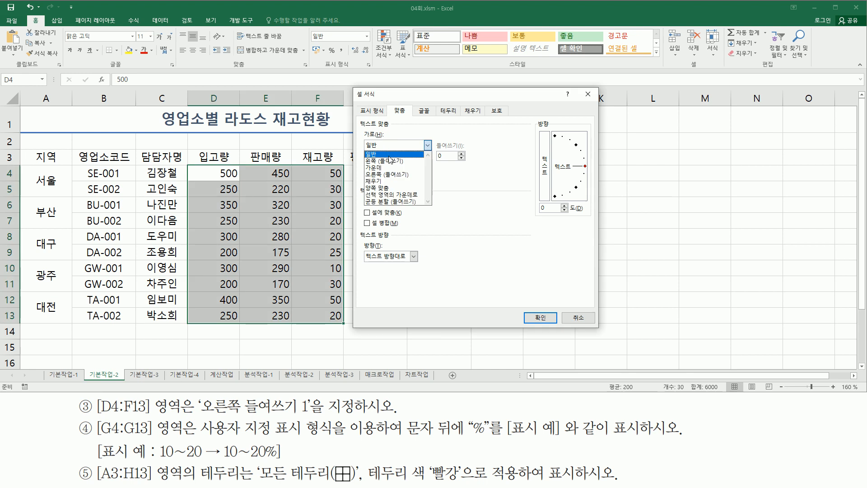
left_click(403, 175)
key("ctrl+2")
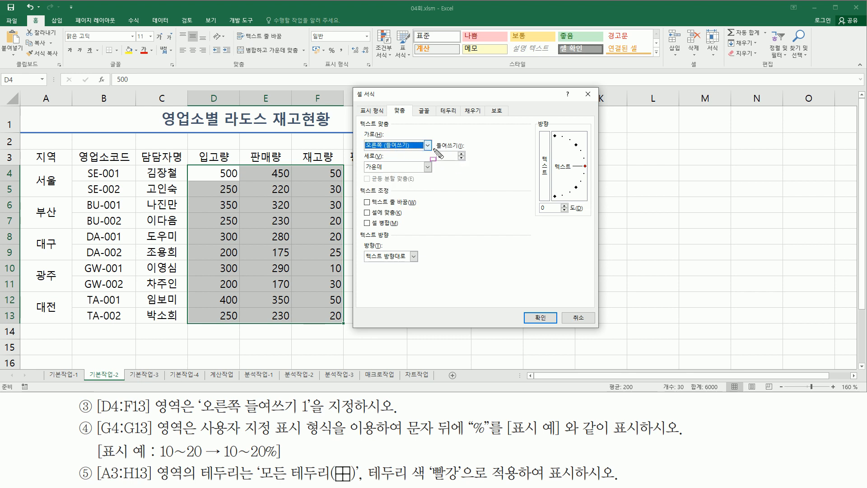
left_click_drag(432, 137, 469, 164)
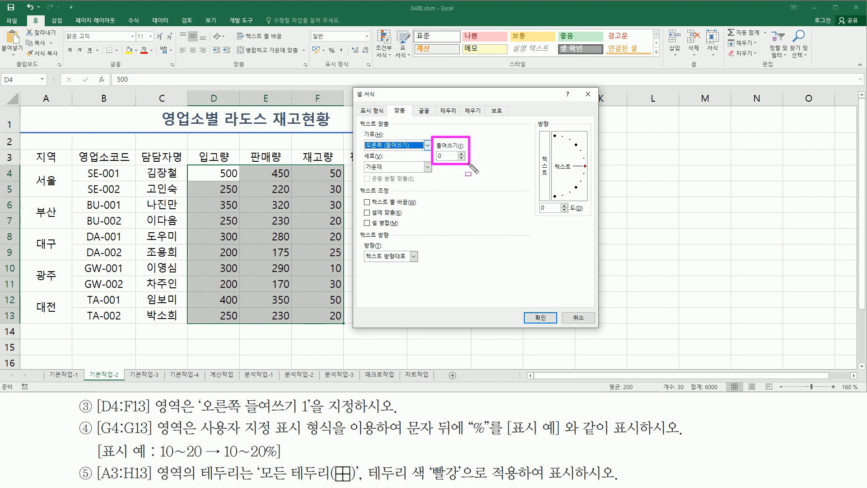
key("Escape")
left_click(462, 154)
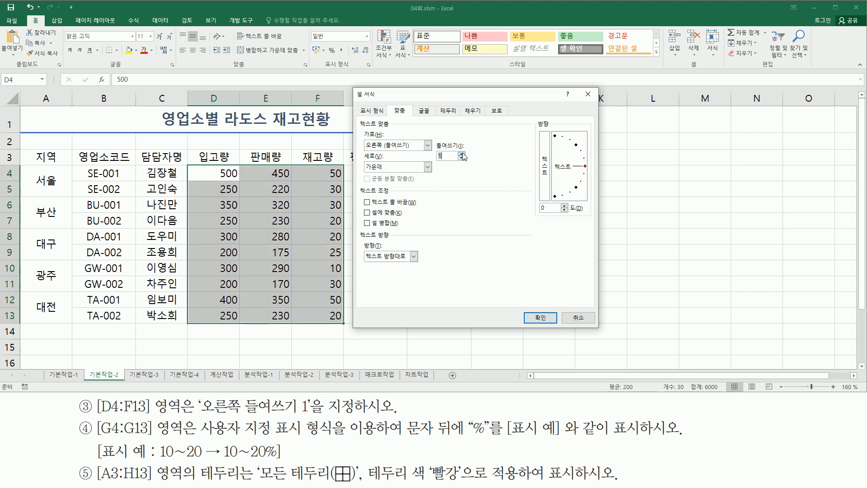
key("ctrl+2")
mouse_move(363, 138)
left_mouse_down()
mouse_move(374, 152)
mouse_move(452, 163)
left_mouse_up()
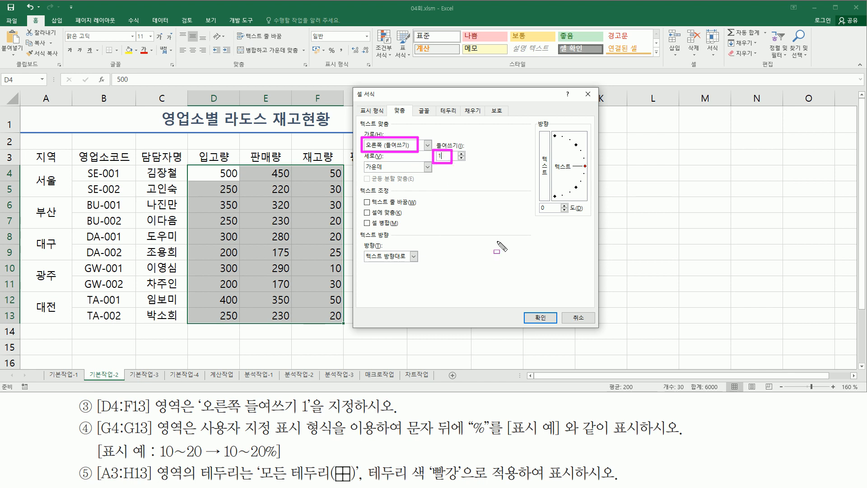
left_click_drag(530, 306, 560, 327)
key("Escape")
left_click(548, 321)
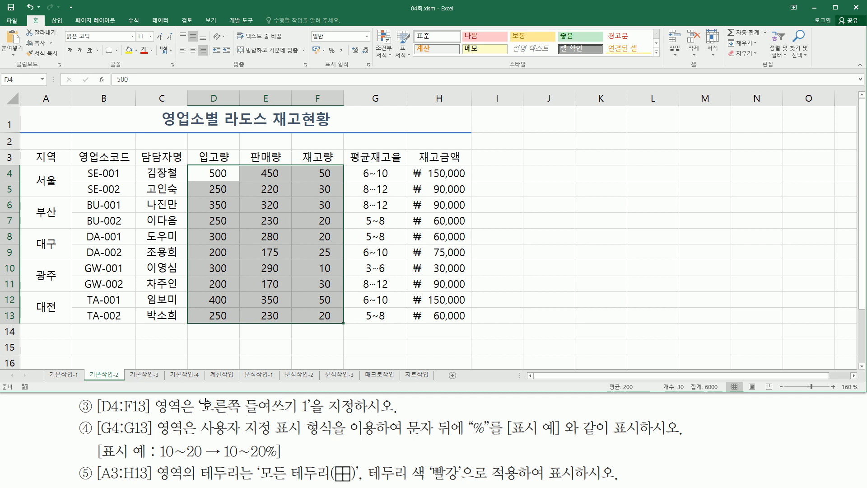
left_click(559, 268)
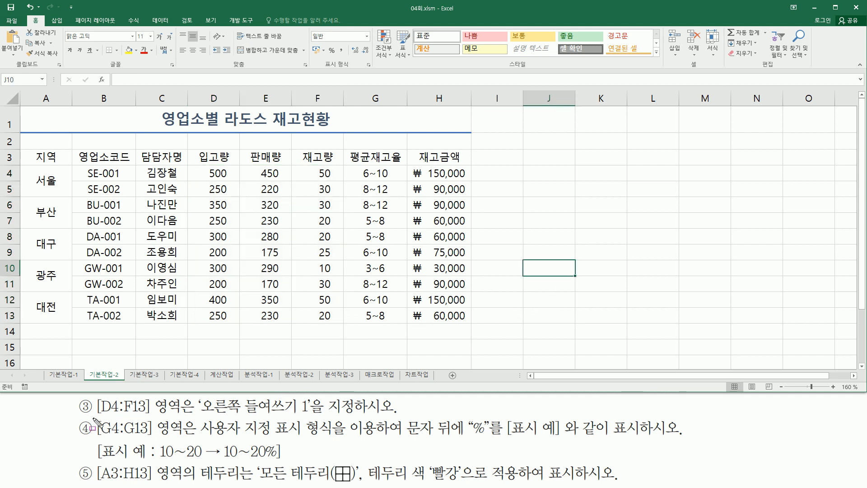
mouse_move(94, 416)
left_mouse_down()
mouse_move(140, 448)
mouse_move(165, 452)
mouse_move(189, 439)
left_mouse_up()
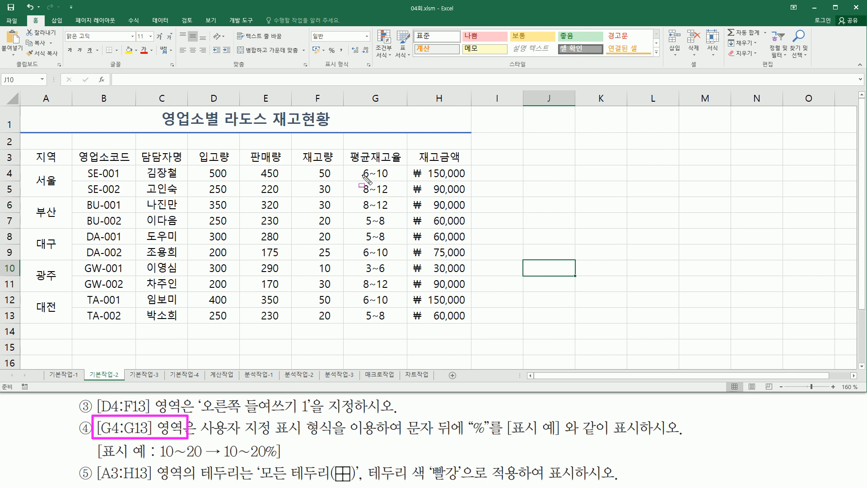
mouse_move(355, 171)
left_mouse_down()
mouse_move(386, 329)
mouse_move(400, 323)
left_mouse_up()
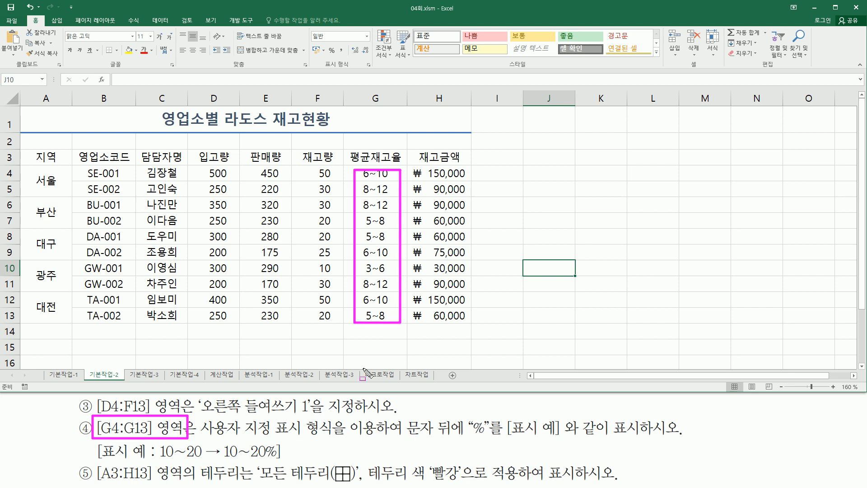
left_click_drag(201, 434, 335, 436)
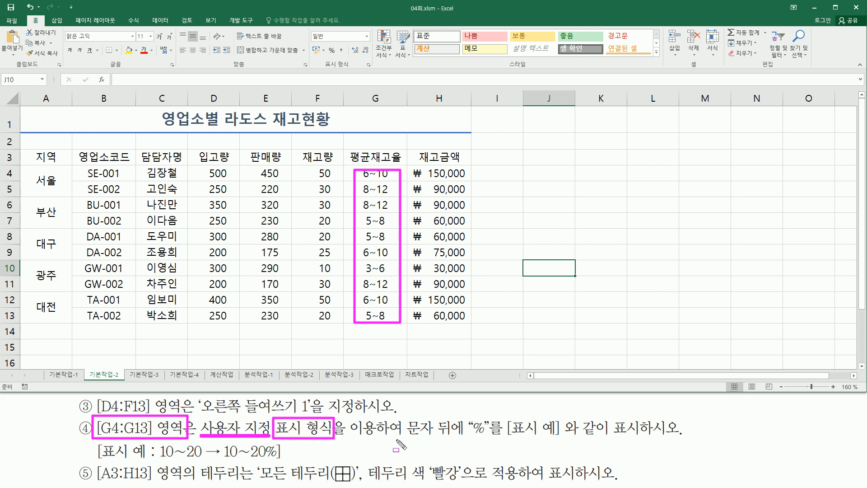
mouse_move(402, 437)
left_mouse_down()
mouse_move(480, 433)
mouse_move(492, 441)
left_mouse_up()
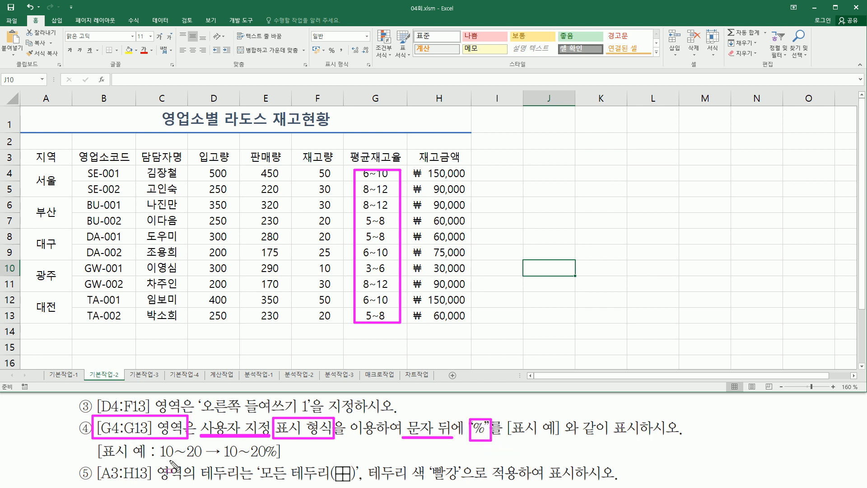
left_click_drag(162, 460, 265, 459)
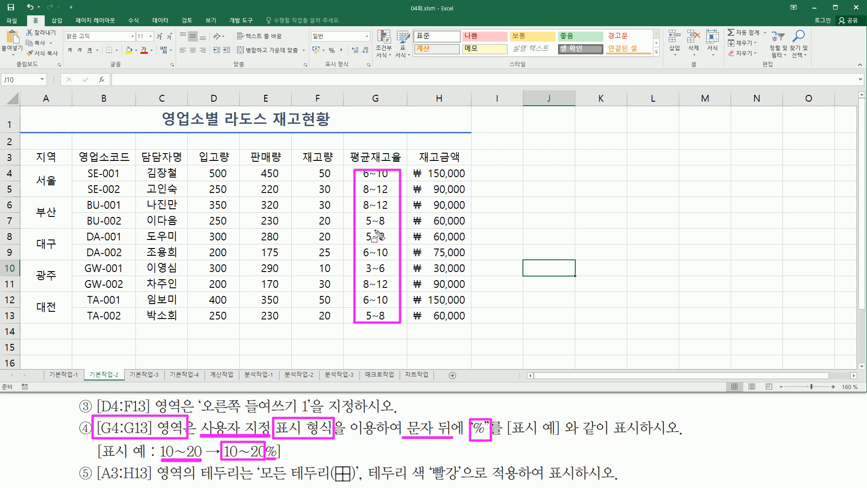
key("Delete")
mouse_move(360, 167)
left_mouse_down()
mouse_move(385, 194)
mouse_move(397, 324)
left_mouse_up()
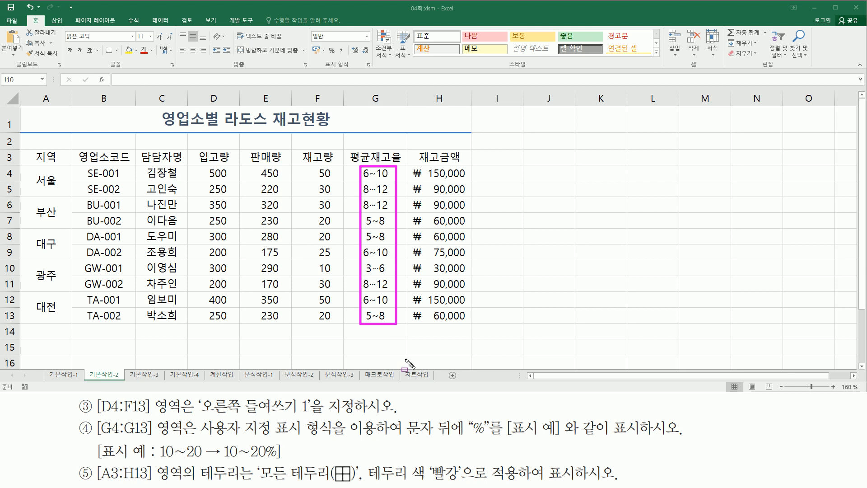
left_click_drag(406, 435, 452, 436)
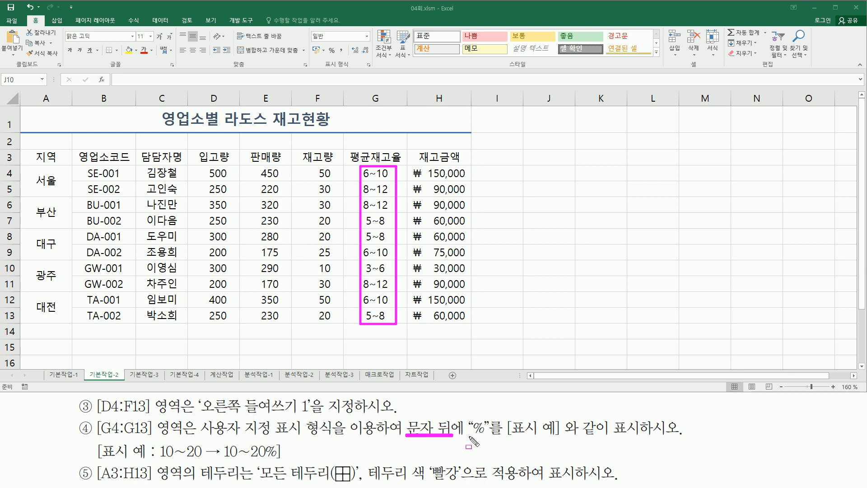
left_click_drag(471, 436, 488, 437)
Step: Select the 평균재고율 range G4:G13 and open Format Cells
key("Escape")
left_click(372, 173)
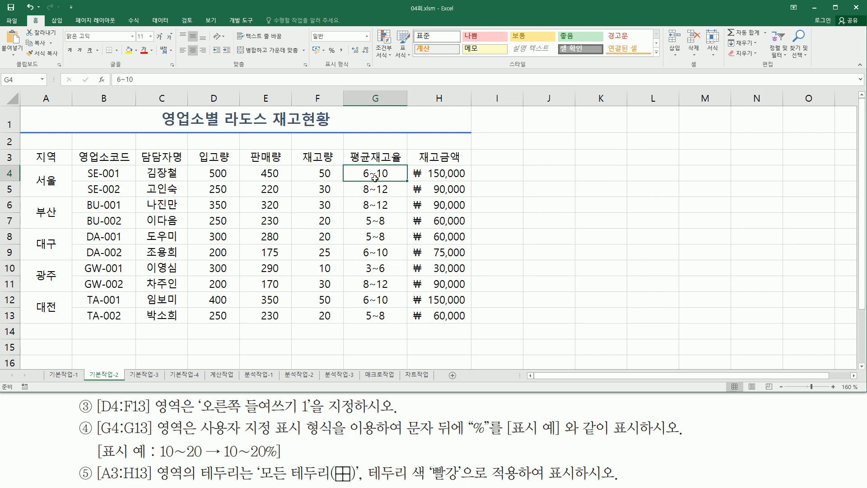
left_click_drag(372, 173, 374, 317)
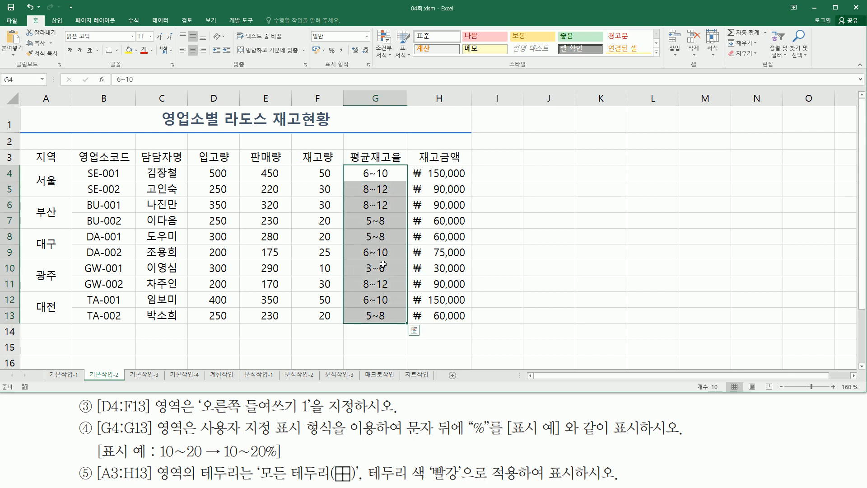
key("ctrl+1")
Step: Apply the custom number format @"%" so values show a trailing %
mouse_move(491, 105)
left_mouse_down()
mouse_move(545, 124)
mouse_move(529, 141)
left_mouse_up()
left_click(509, 137)
key("ctrl+2")
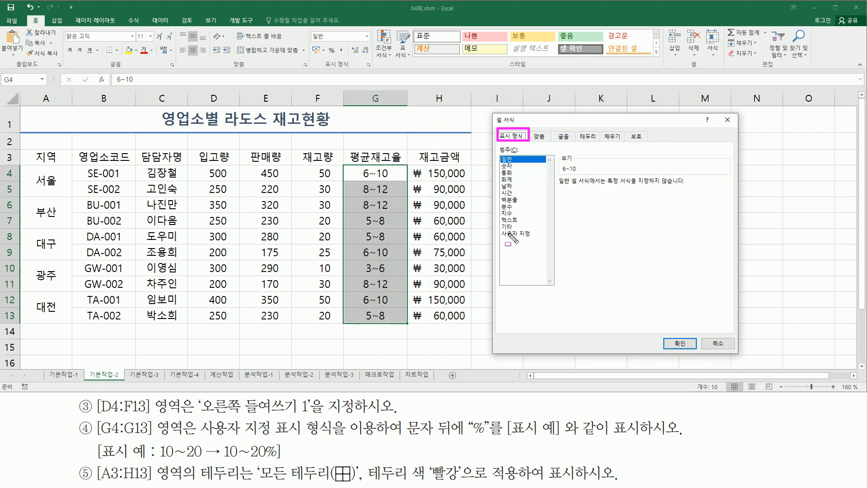
left_click_drag(497, 228, 538, 241)
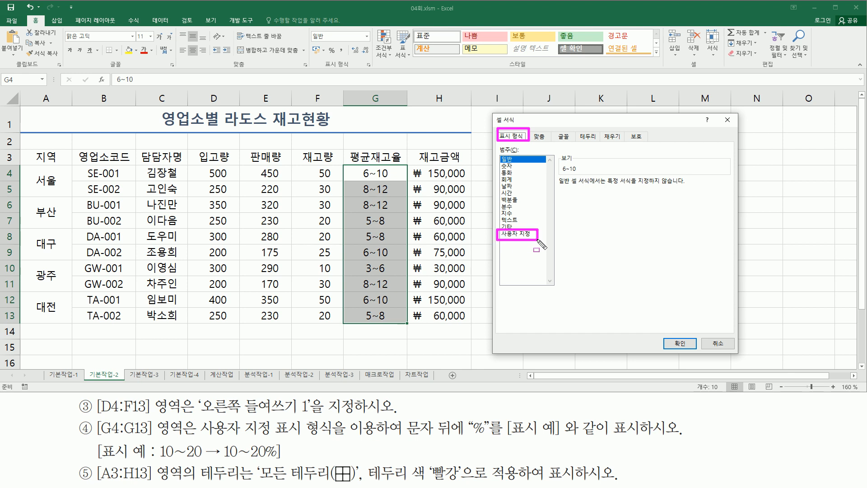
key("Escape")
left_click(529, 234)
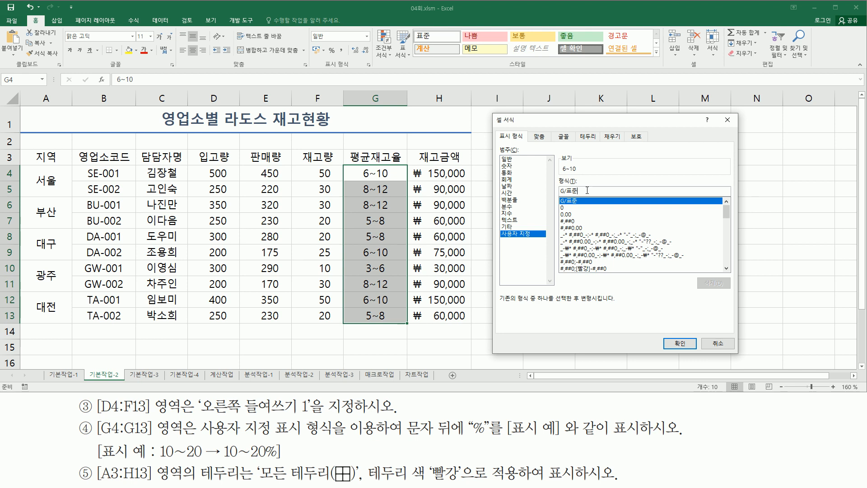
key("BackSpace")
key("BackSpace")
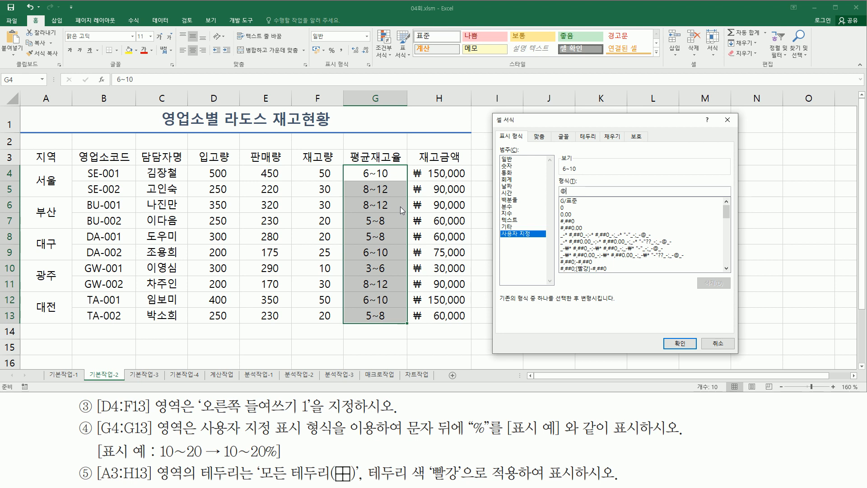
type("\"%")
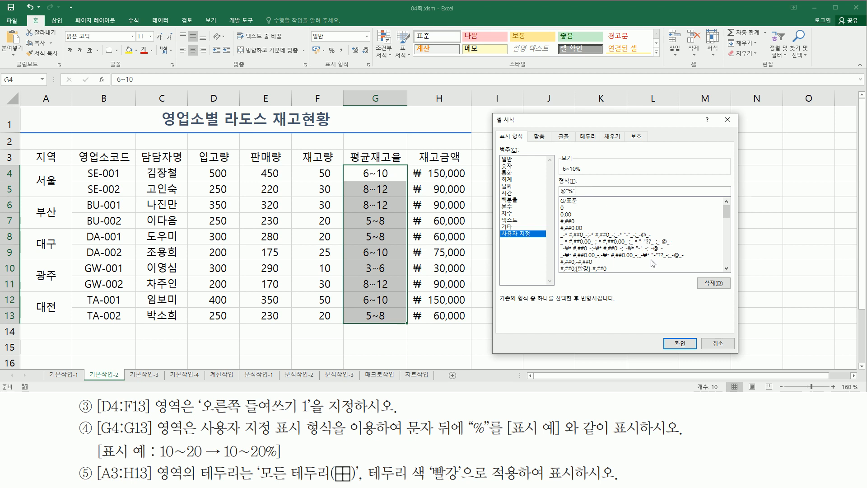
left_click(682, 341)
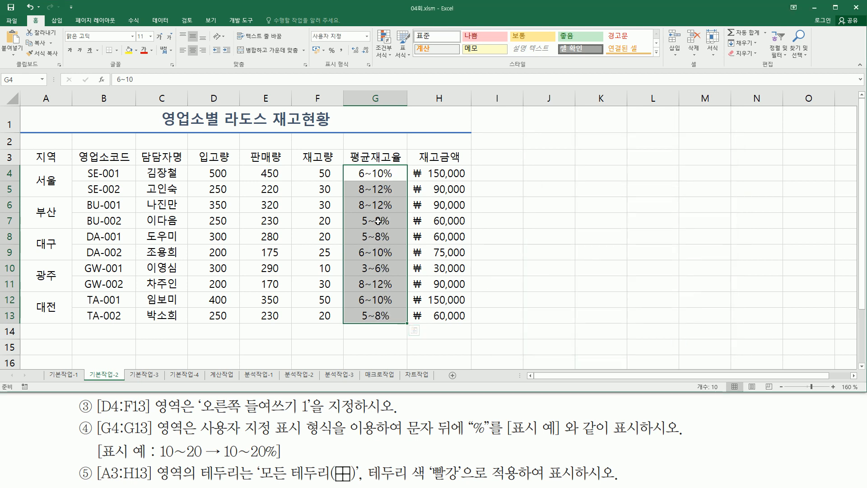
left_click_drag(357, 165, 382, 338)
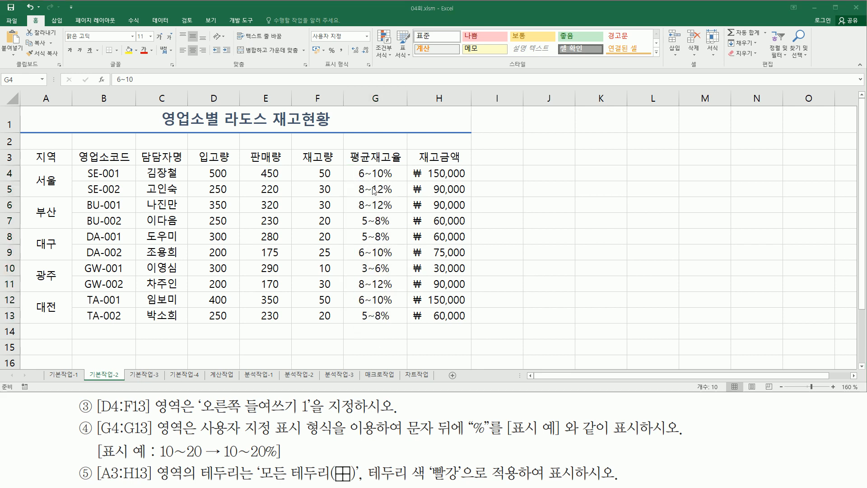
left_click(572, 187)
left_click(585, 174)
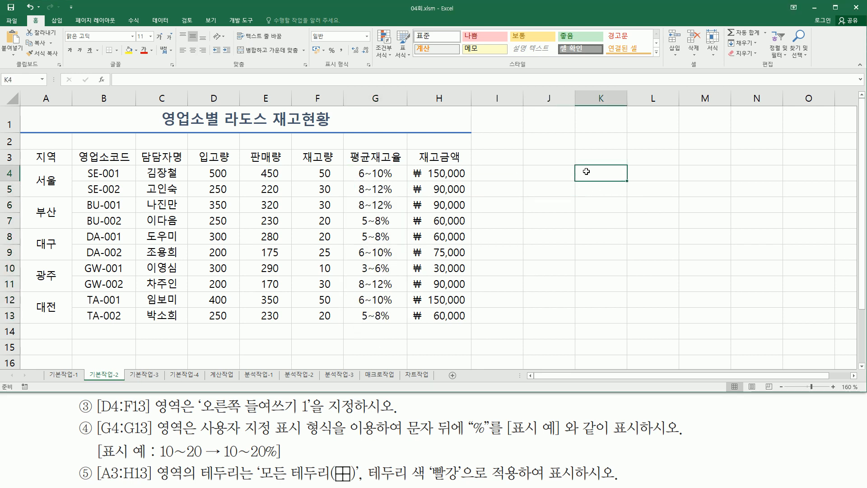
type("@\"%\"")
left_click(589, 223)
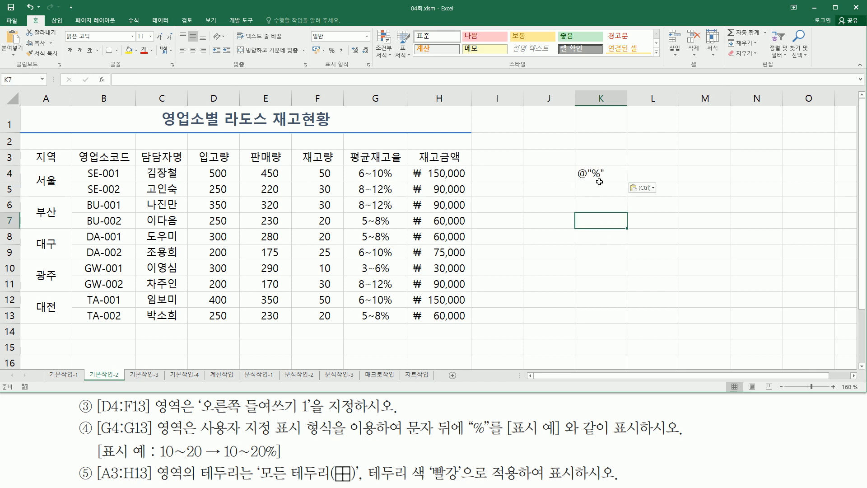
left_click_drag(575, 185, 613, 186)
mouse_move(384, 164)
left_mouse_down()
mouse_move(359, 166)
mouse_move(376, 341)
mouse_move(384, 339)
left_mouse_up()
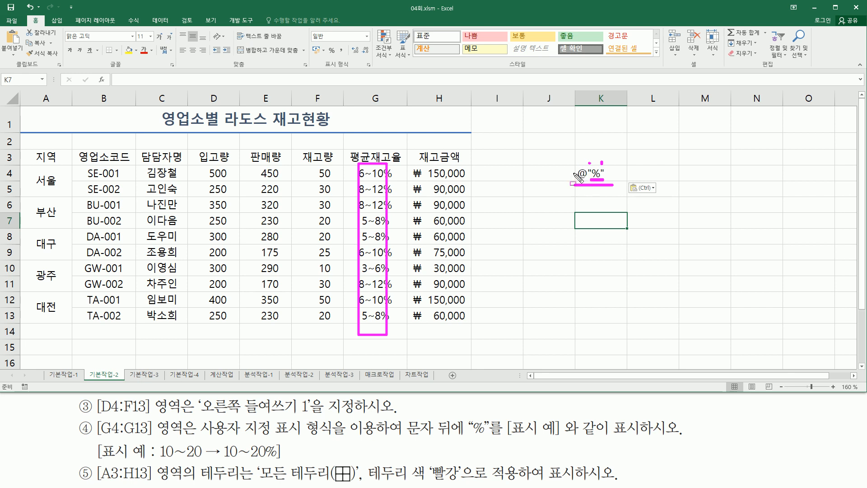
key("Escape")
left_click(549, 237)
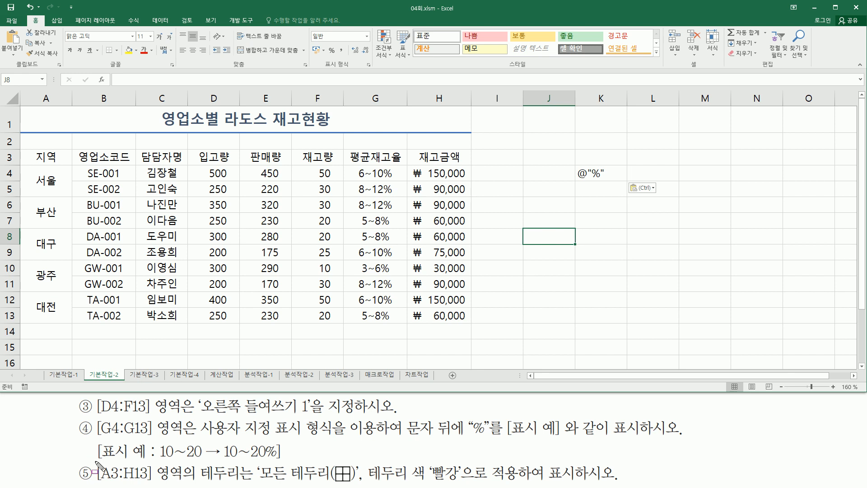
Step: Drag from A3 to H13 to select the whole 재고현황 table
mouse_move(95, 462)
left_mouse_down()
mouse_move(129, 485)
mouse_move(191, 485)
left_mouse_up()
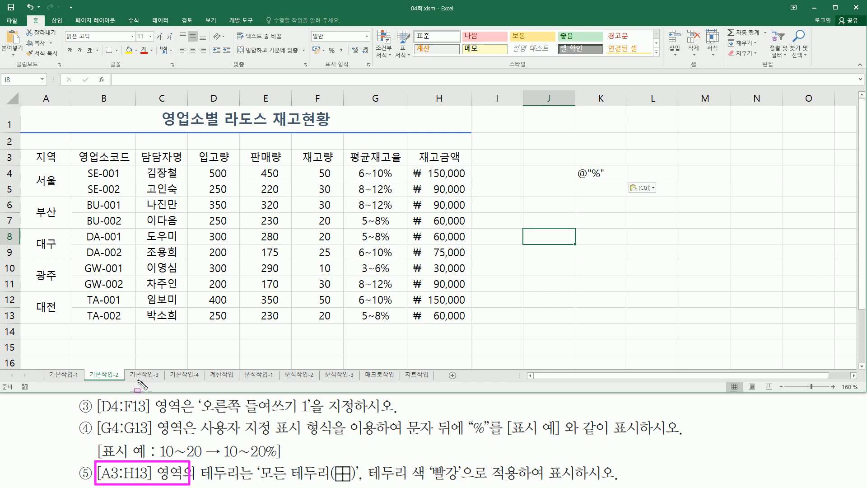
mouse_move(25, 150)
left_mouse_down()
mouse_move(33, 171)
mouse_move(397, 311)
mouse_move(473, 324)
left_mouse_up()
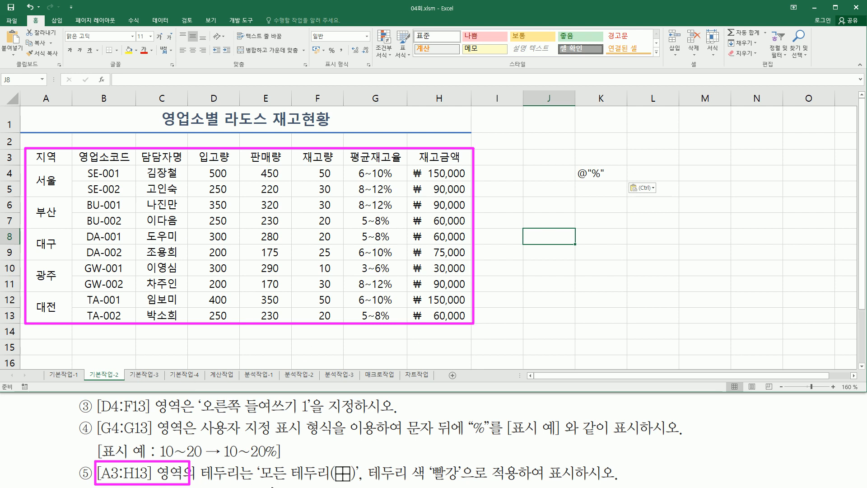
left_click_drag(261, 482, 590, 483)
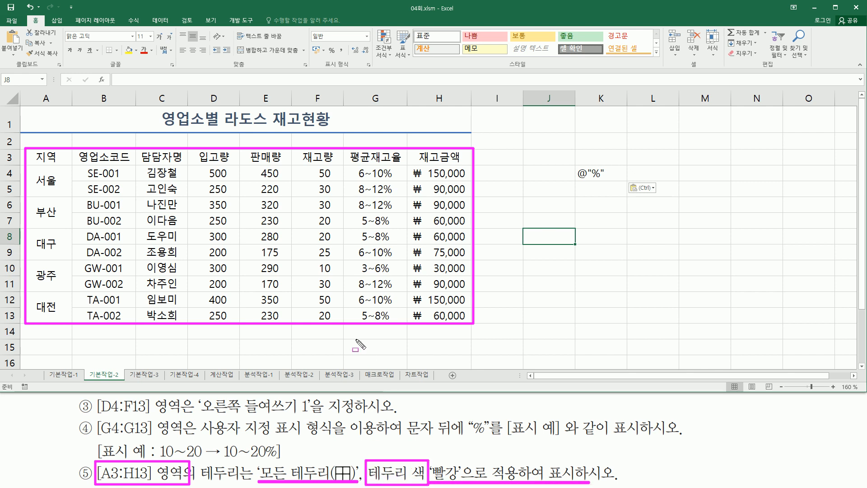
key("Escape")
left_click(51, 157)
left_click_drag(51, 156, 442, 316)
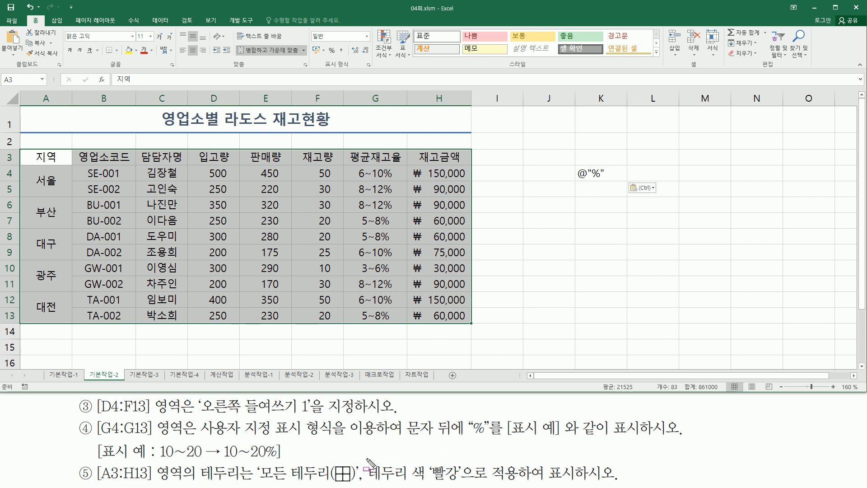
mouse_move(366, 456)
left_mouse_down()
mouse_move(367, 477)
mouse_move(365, 455)
left_mouse_up()
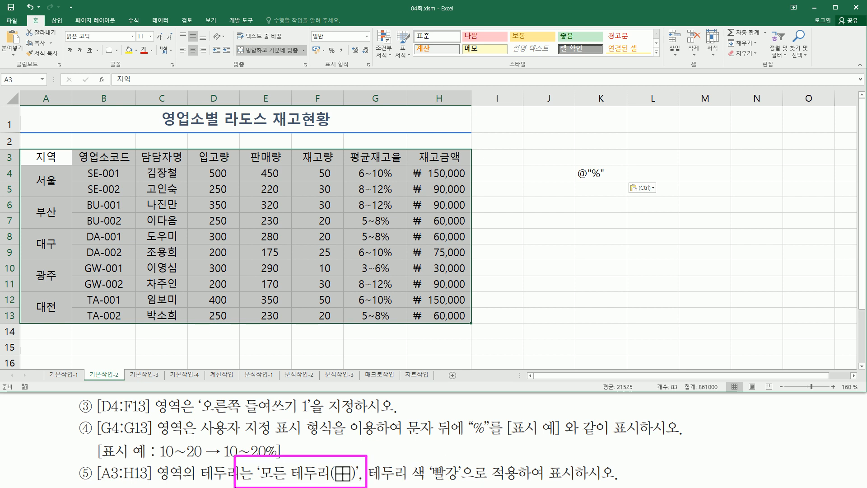
left_click_drag(100, 44, 123, 60)
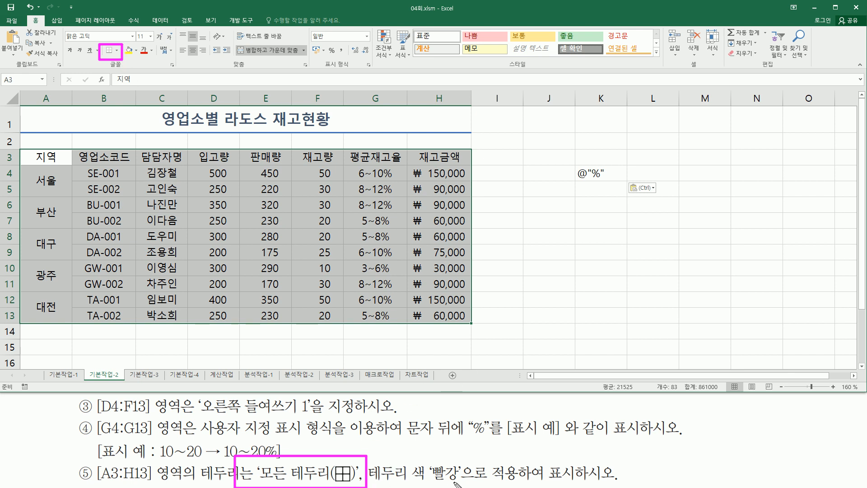
key("Escape")
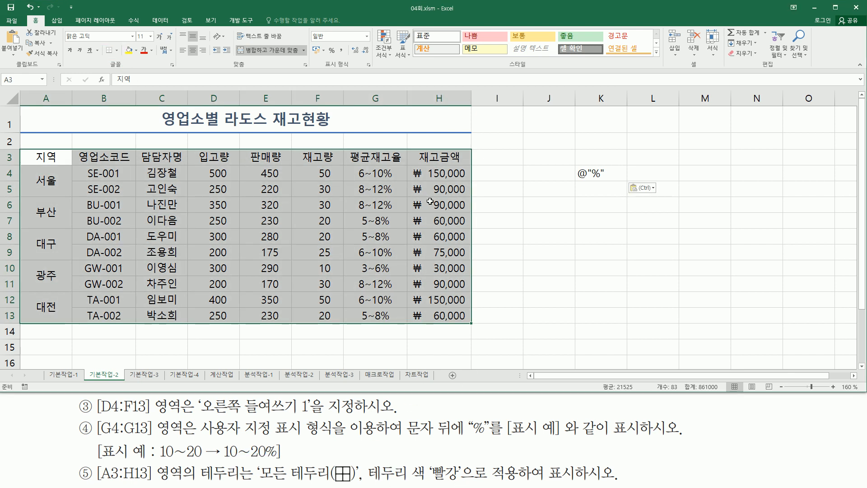
Step: In Format Cells' Border tab, choose red as the line colour
key("ctrl+1")
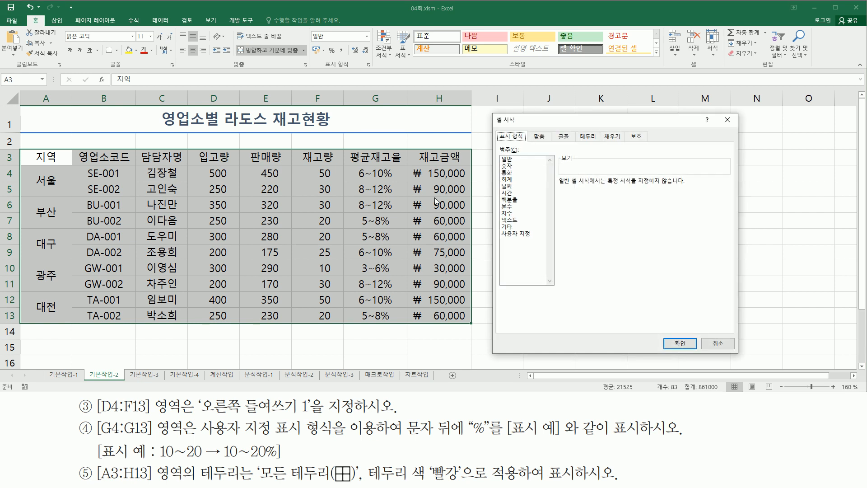
mouse_move(575, 128)
left_mouse_down()
mouse_move(589, 149)
mouse_move(597, 146)
left_mouse_up()
key("Escape")
left_click(588, 136)
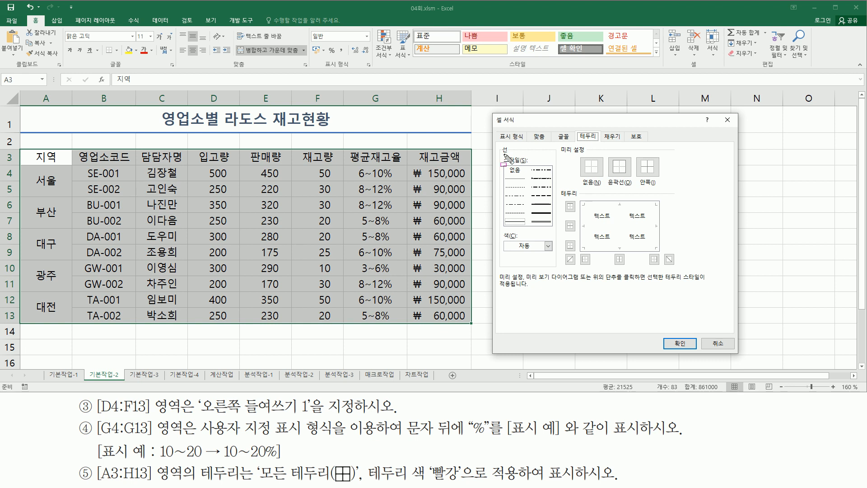
mouse_move(501, 154)
left_mouse_down()
mouse_move(524, 208)
mouse_move(555, 229)
left_mouse_up()
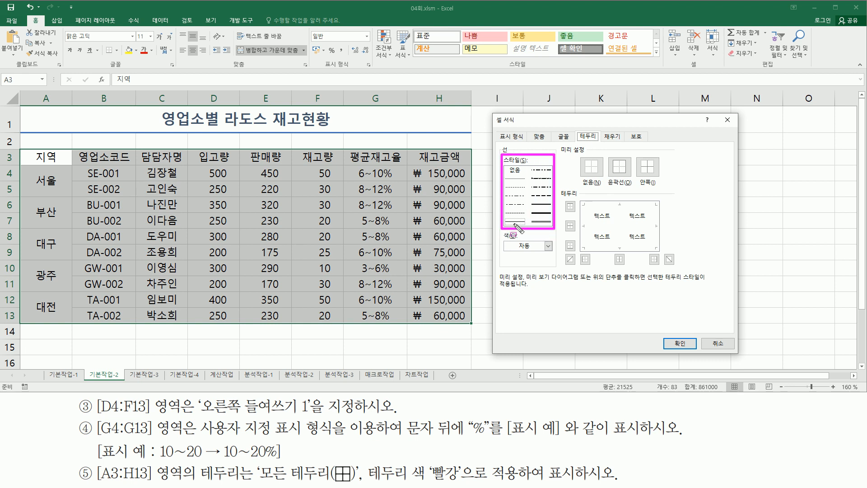
key("Escape")
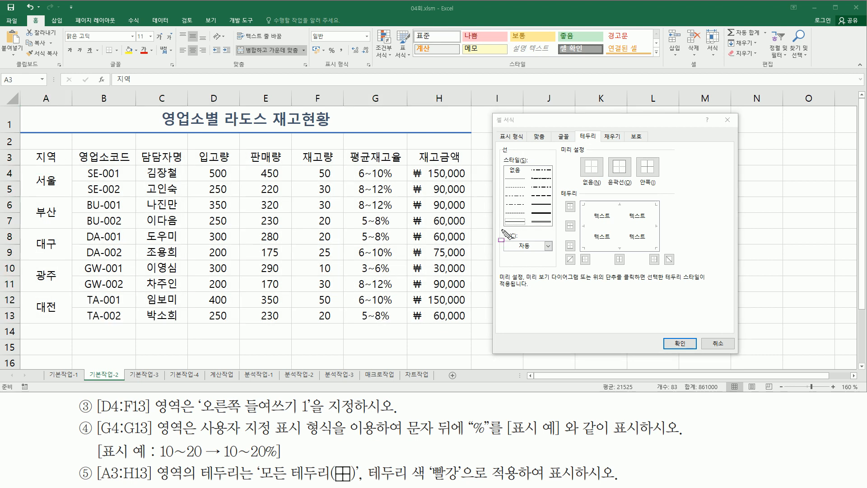
left_click_drag(501, 143, 510, 154)
left_click_drag(500, 240, 563, 265)
key("Escape")
left_click(549, 246)
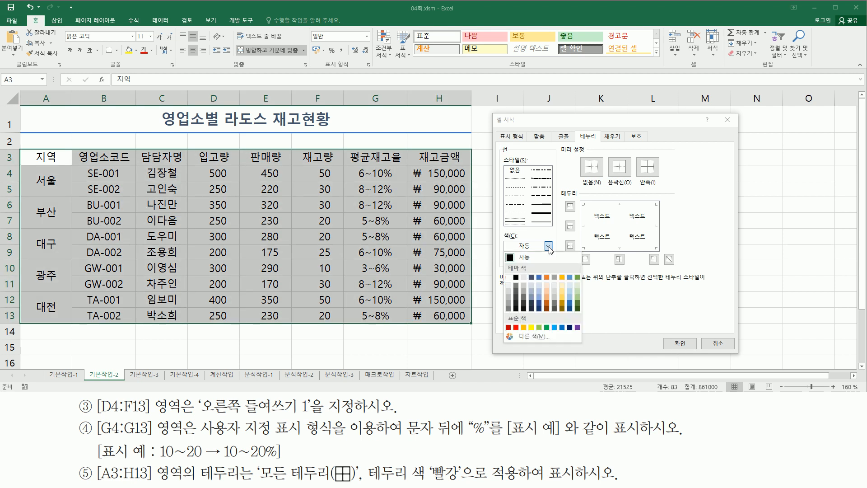
left_click(516, 328)
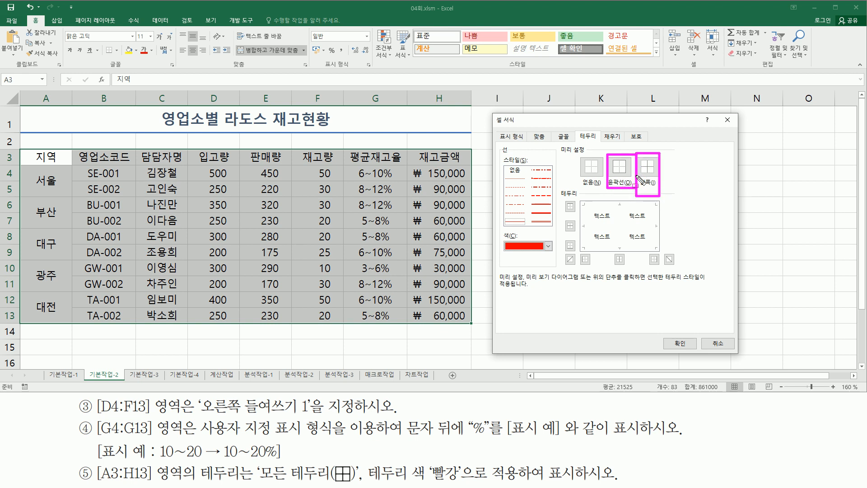
Step: Apply red Outline and Inside border presets to A3:H13 and confirm
left_click(618, 167)
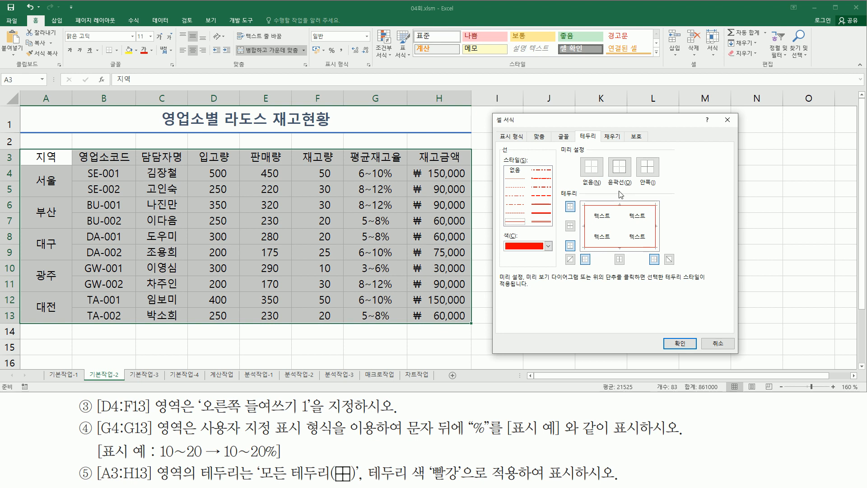
left_click(648, 167)
mouse_move(605, 155)
left_mouse_down()
mouse_move(640, 181)
mouse_move(668, 187)
left_mouse_up()
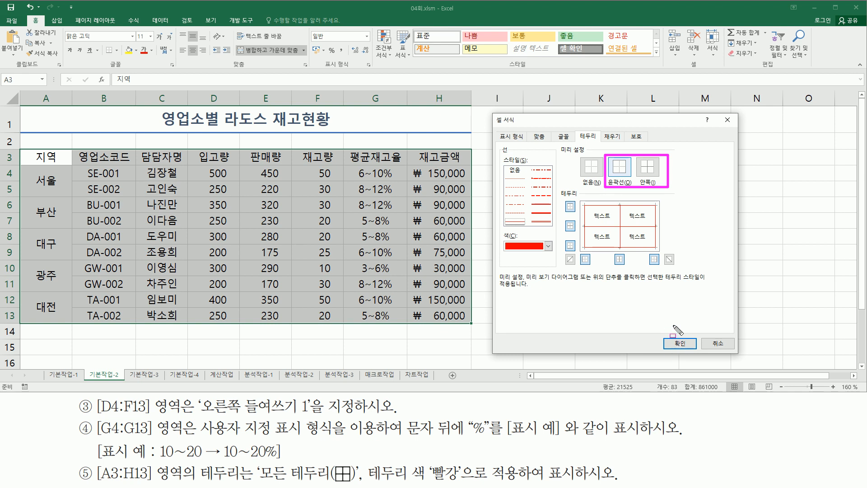
key("Escape")
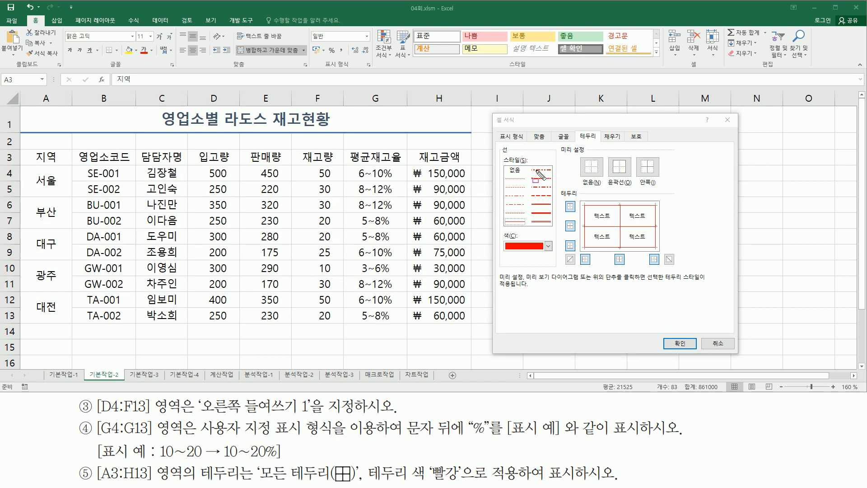
mouse_move(501, 155)
left_mouse_down()
mouse_move(532, 220)
mouse_move(556, 227)
left_mouse_up()
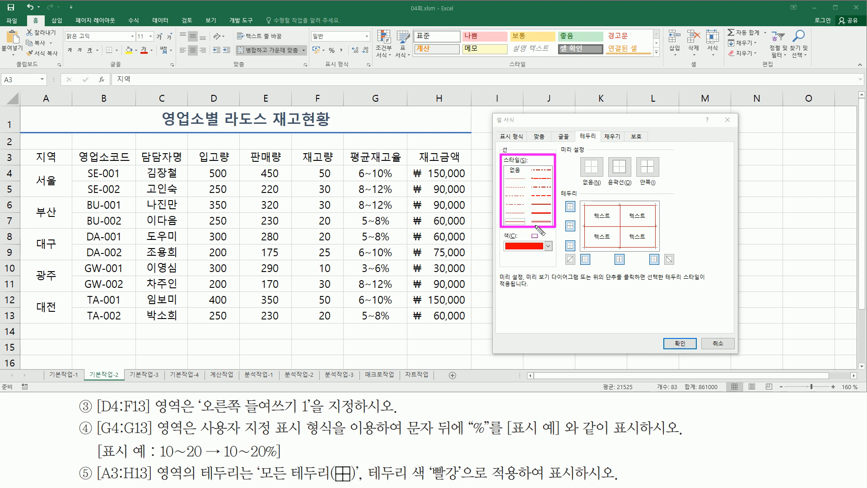
mouse_move(500, 231)
left_mouse_down()
mouse_move(532, 263)
mouse_move(557, 257)
left_mouse_up()
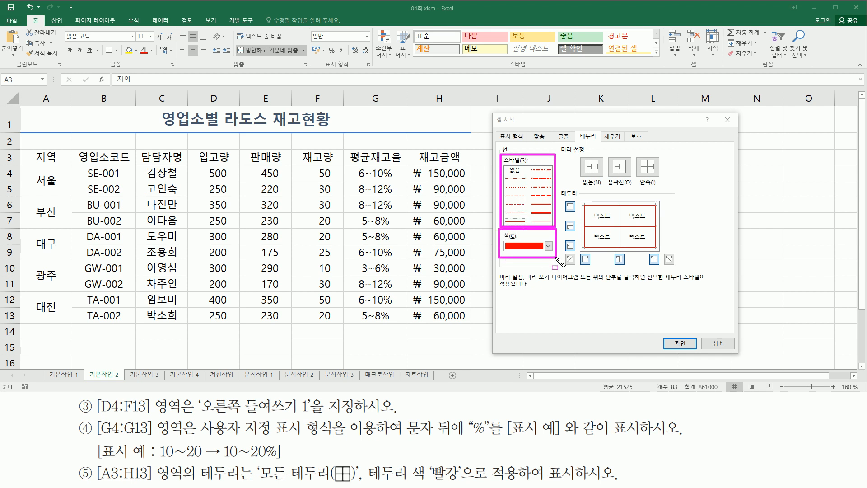
left_click_drag(608, 152, 667, 193)
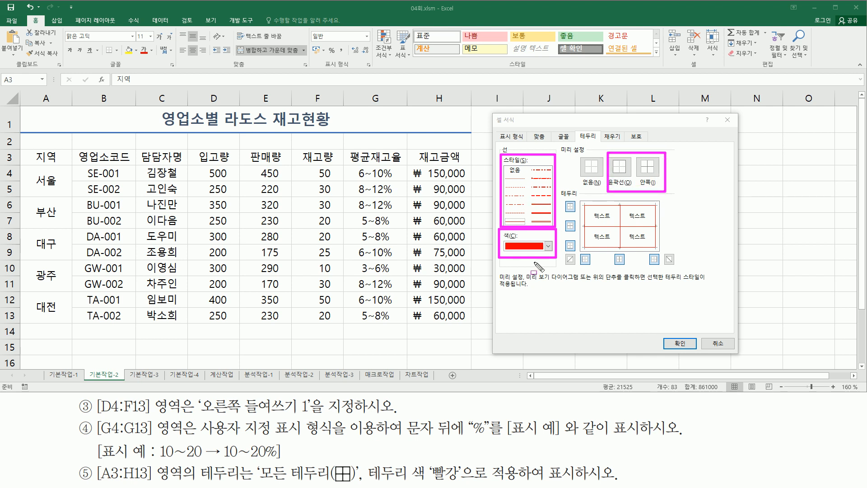
left_click_drag(672, 335, 688, 346)
left_click(680, 342)
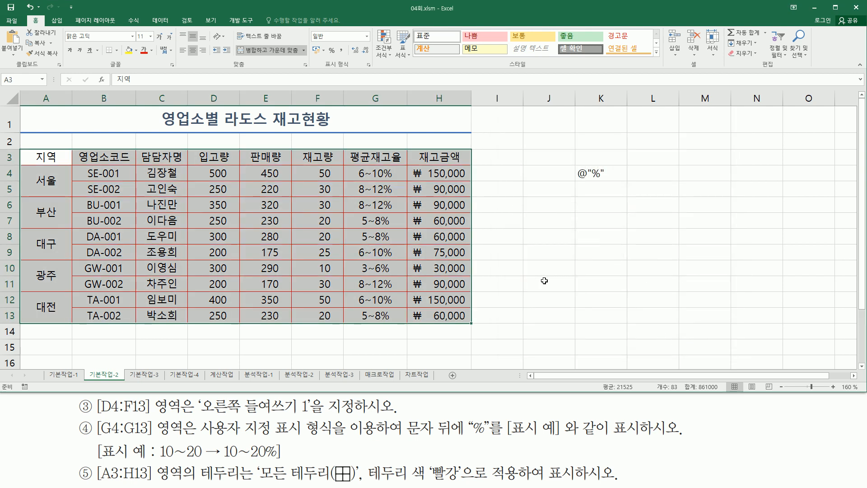
Step: Deselect the bordered table and review the 기본작업-3 car sales table A1:H12
left_click(549, 284)
left_click(546, 236)
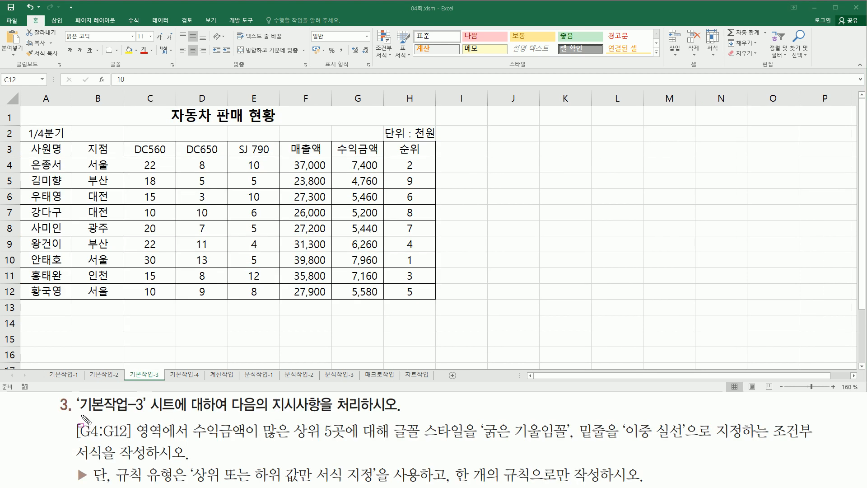
mouse_move(79, 415)
left_mouse_down()
mouse_move(161, 414)
mouse_move(148, 393)
left_mouse_up()
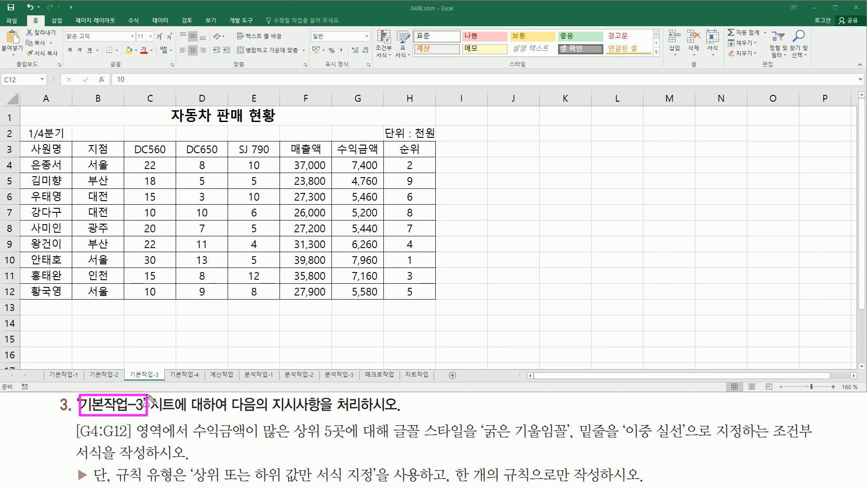
left_click_drag(232, 414, 396, 412)
key("Escape")
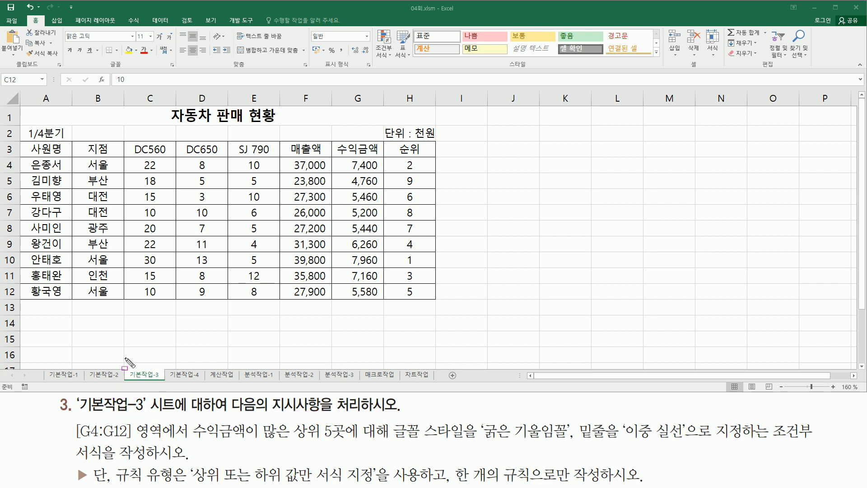
left_click_drag(21, 107, 105, 192)
mouse_move(219, 213)
left_mouse_down()
mouse_move(437, 291)
mouse_move(431, 298)
left_mouse_up()
key("Escape")
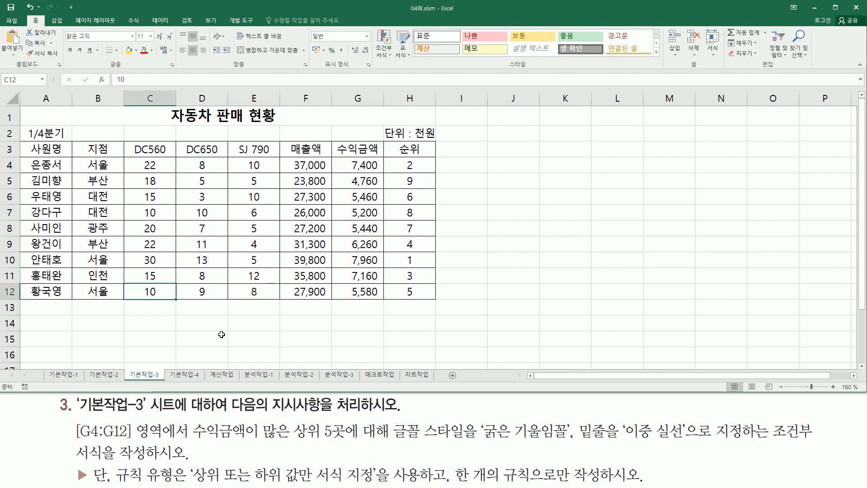
left_click(222, 334)
Step: Review the conditional formatting requirements and select the 수익금액 values G4:G12
left_click_drag(75, 421, 186, 439)
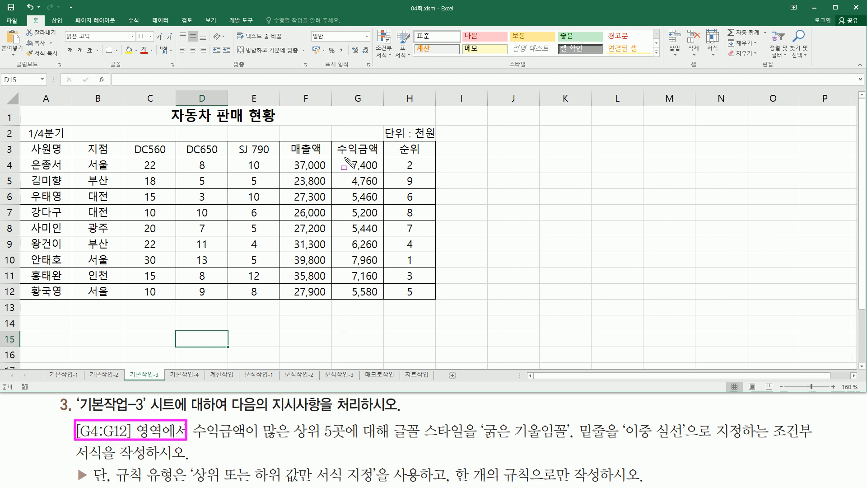
left_click_drag(344, 159, 383, 304)
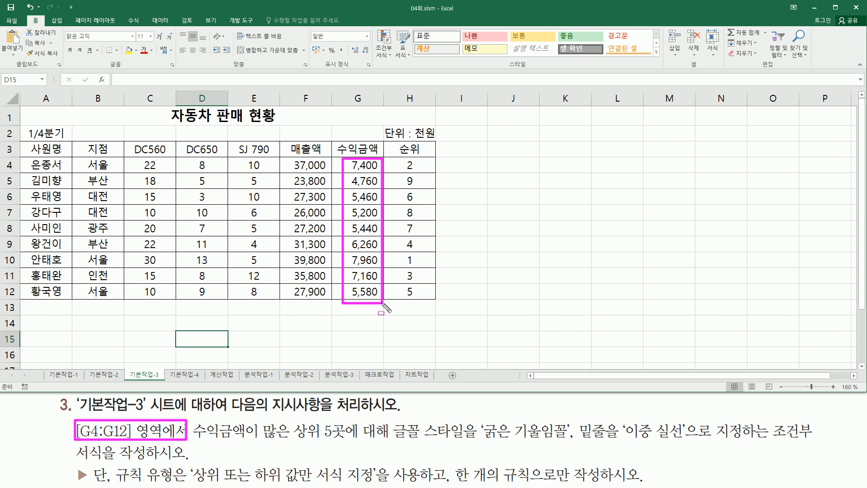
mouse_move(194, 436)
left_mouse_down()
mouse_move(269, 438)
mouse_move(267, 423)
mouse_move(276, 442)
mouse_move(297, 446)
mouse_move(359, 438)
left_mouse_up()
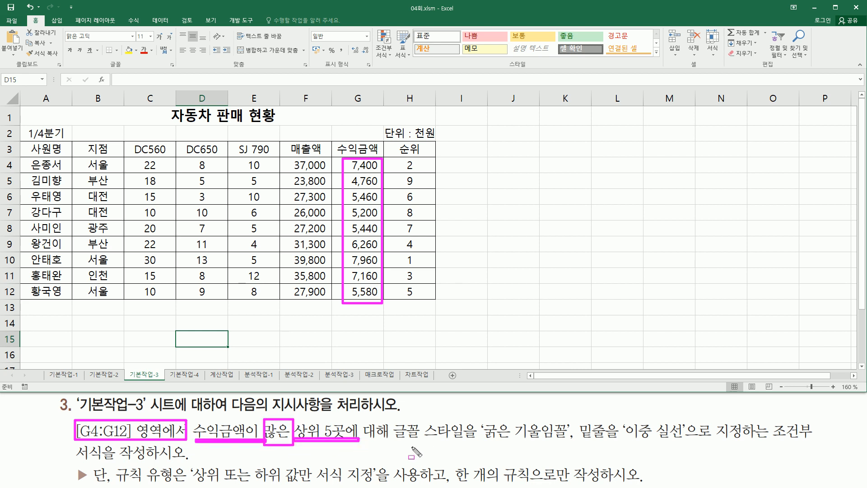
left_click_drag(485, 446, 568, 446)
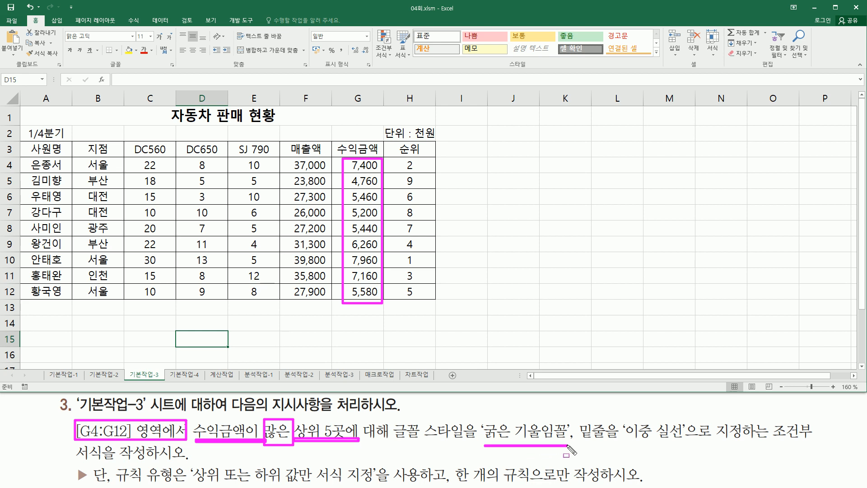
left_click_drag(622, 443, 685, 442)
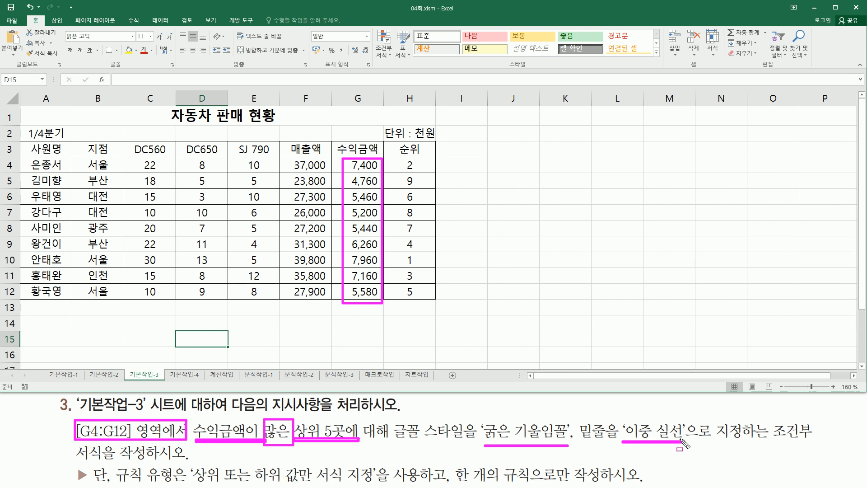
mouse_move(113, 464)
left_mouse_down()
mouse_move(186, 483)
mouse_move(370, 482)
left_mouse_up()
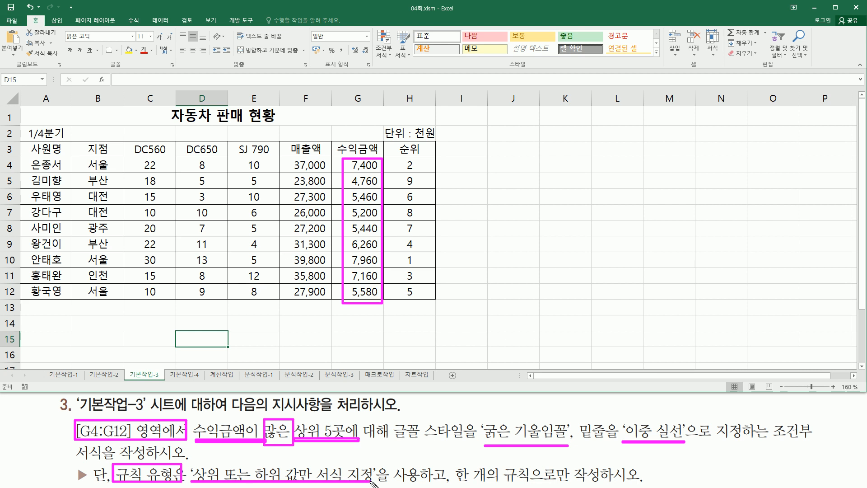
mouse_move(453, 464)
left_mouse_down()
mouse_move(488, 482)
mouse_move(607, 484)
left_mouse_up()
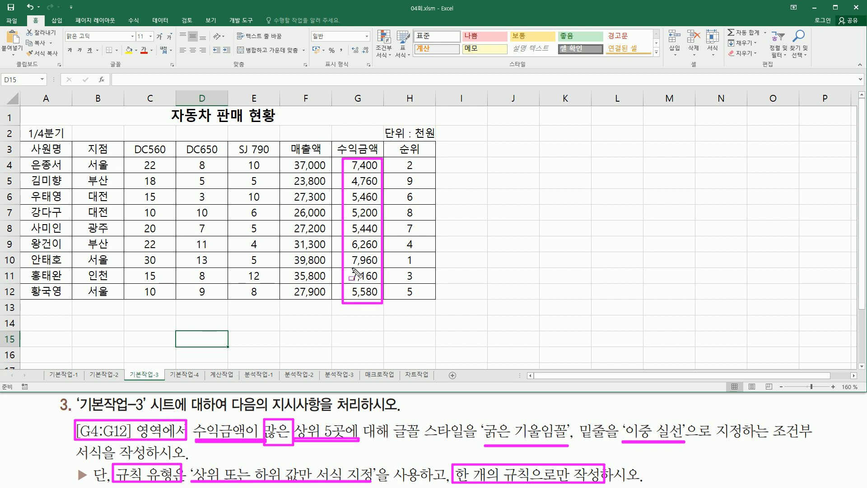
left_click_drag(70, 420, 191, 447)
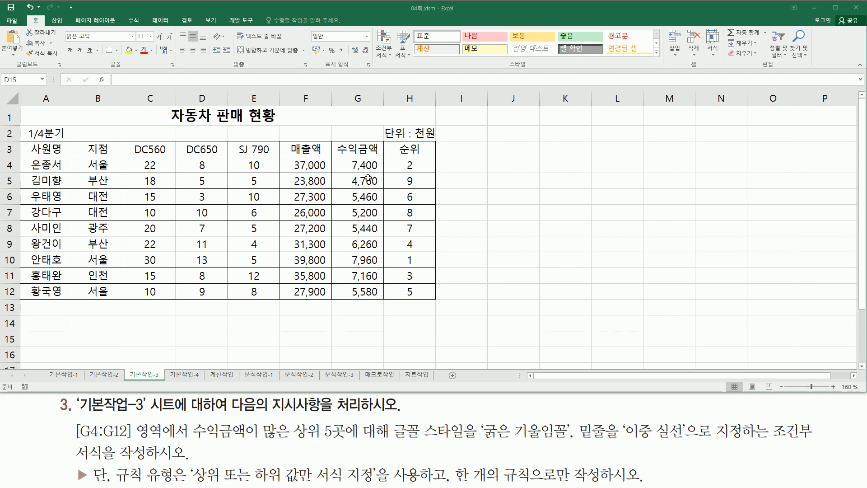
mouse_move(361, 169)
left_mouse_down()
mouse_move(358, 281)
mouse_move(368, 294)
left_mouse_up()
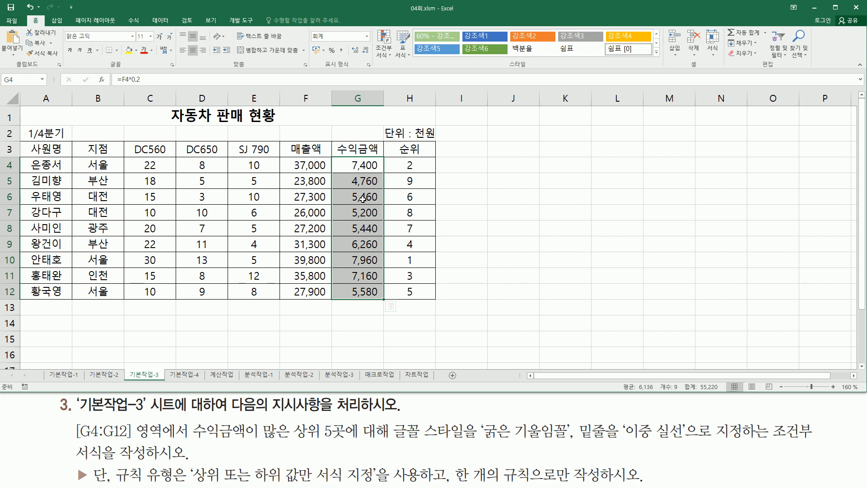
Step: Create a new conditional formatting rule of type 'Format only top or bottom ranked values'
left_click(387, 59)
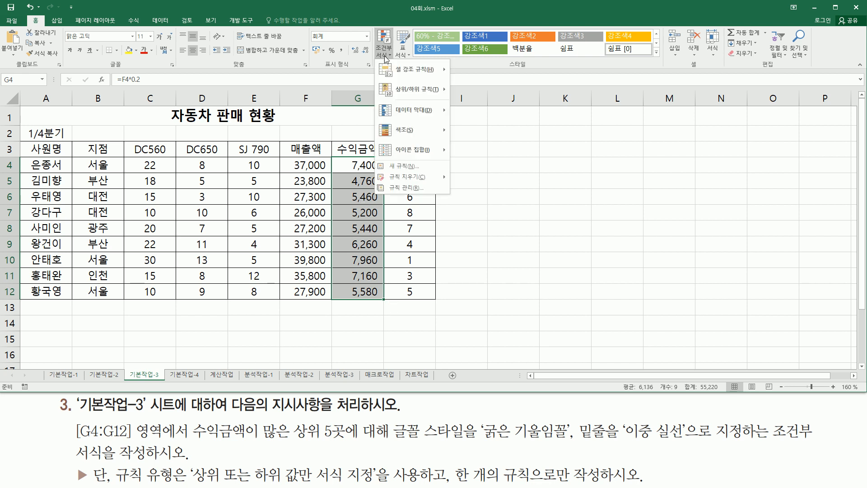
left_click(405, 167)
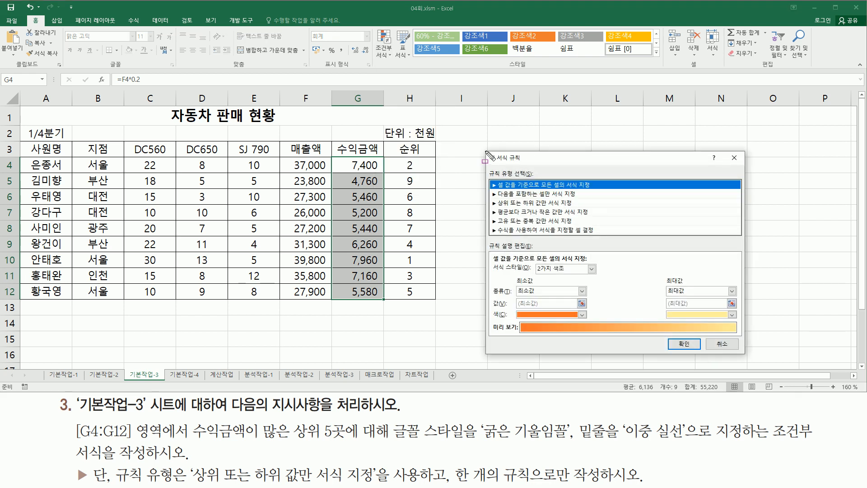
left_click_drag(486, 151, 749, 359)
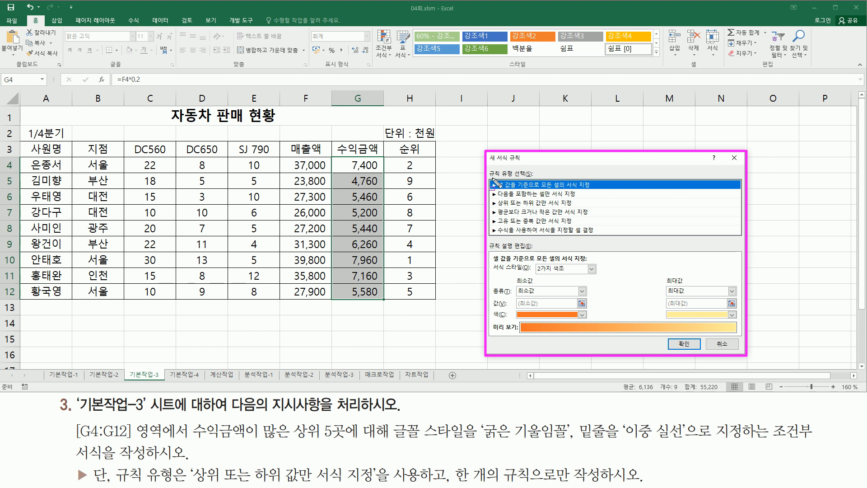
key("Escape")
left_click_drag(487, 166, 533, 179)
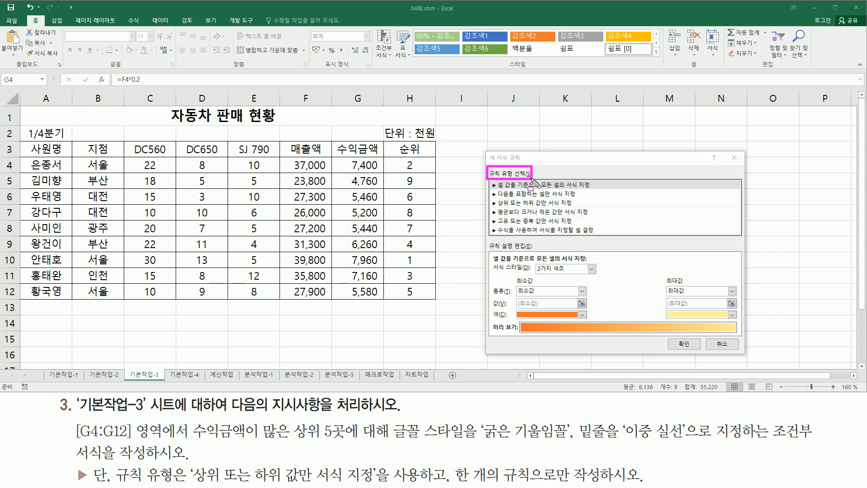
mouse_move(190, 461)
left_mouse_down()
mouse_move(204, 480)
mouse_move(384, 485)
left_mouse_up()
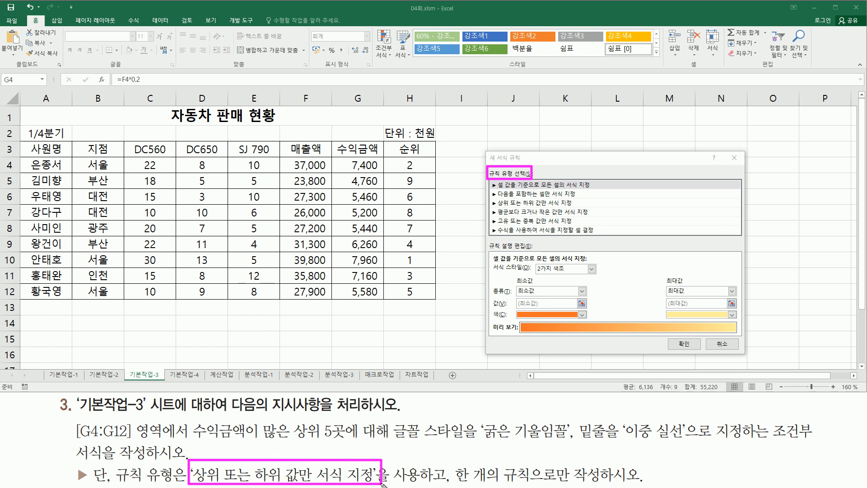
mouse_move(490, 196)
left_mouse_down()
mouse_move(494, 209)
mouse_move(590, 208)
left_mouse_up()
left_click(564, 205)
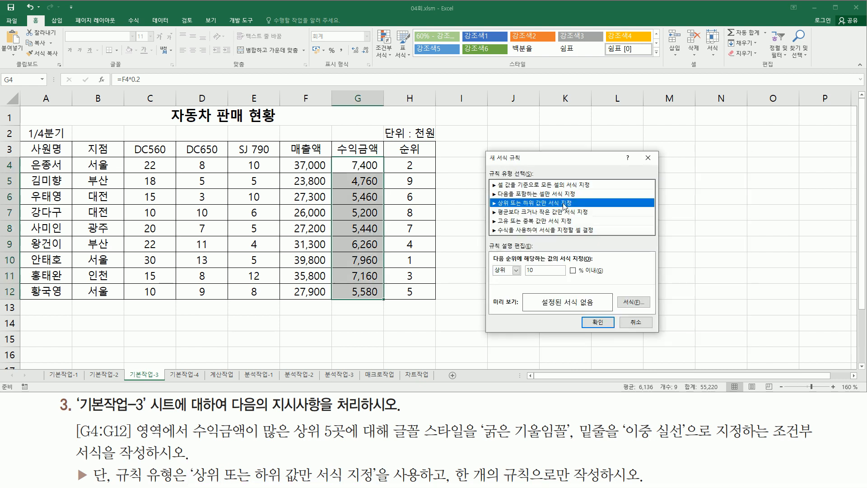
Step: Set the rule to 상위 5 with the % option left unchecked
key("ctrl+2")
left_click_drag(490, 278, 515, 278)
left_click_drag(326, 419, 353, 437)
left_click(553, 268)
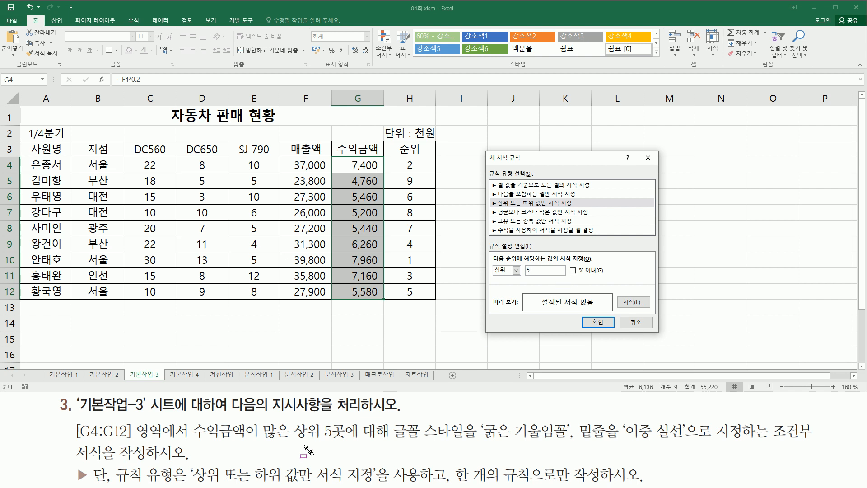
left_click_drag(298, 440, 342, 440)
left_click_drag(570, 266, 598, 275)
key("Escape")
left_click_drag(567, 274, 574, 273)
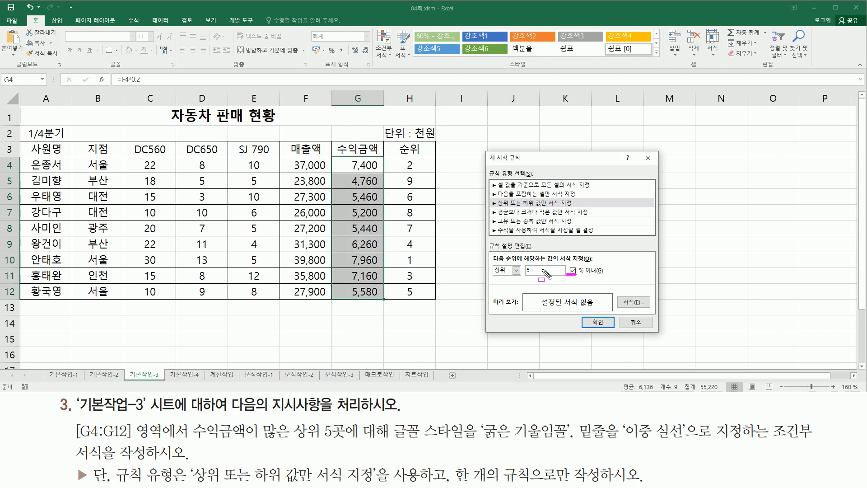
key("Escape")
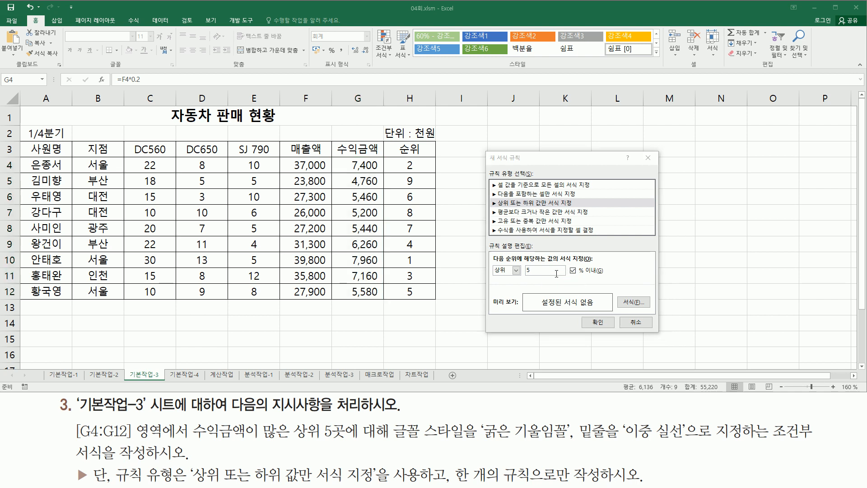
left_click(575, 273)
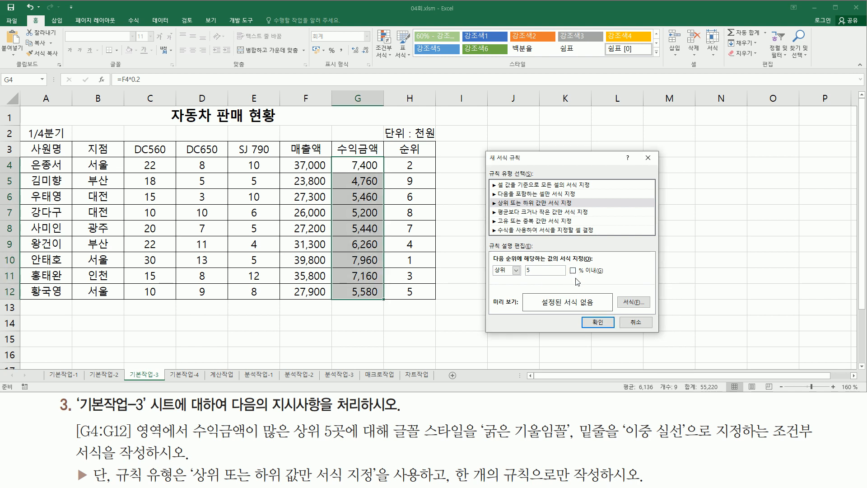
left_click_drag(493, 279, 535, 265)
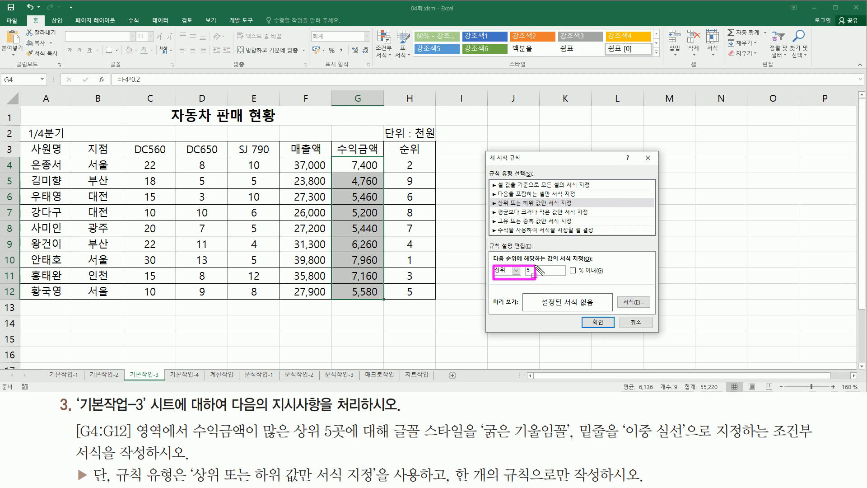
left_click_drag(618, 294, 648, 310)
key("Escape")
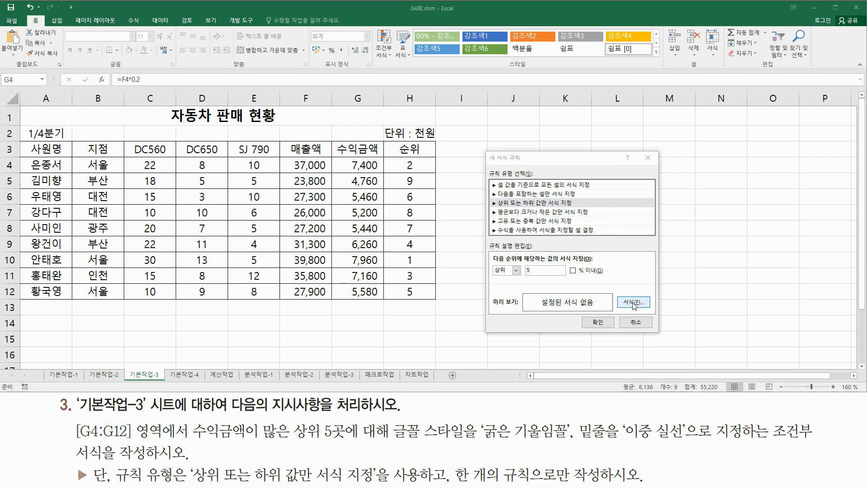
Step: Give the top 5 rule a bold italic font with 이중 실선 underline and confirm
left_click(634, 306)
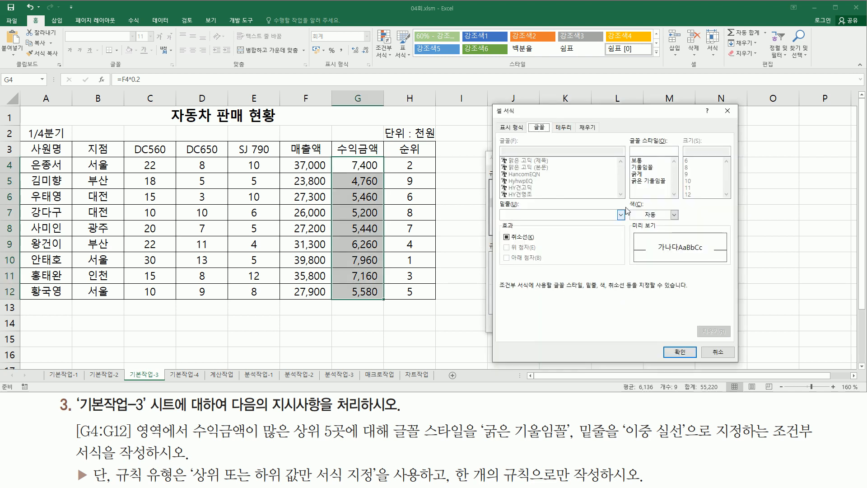
left_click(646, 181)
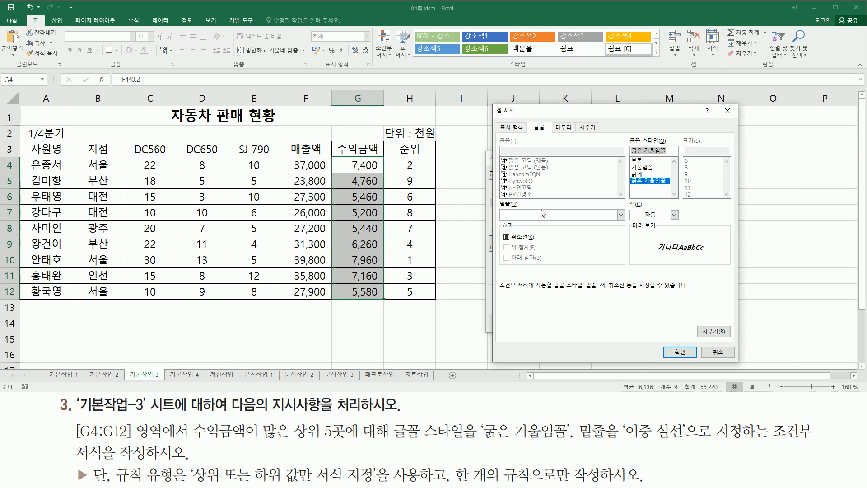
left_click(529, 217)
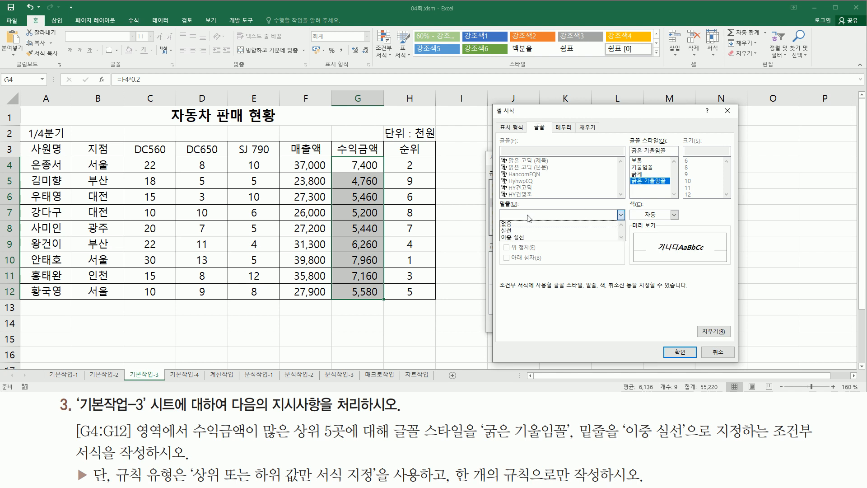
left_click(522, 238)
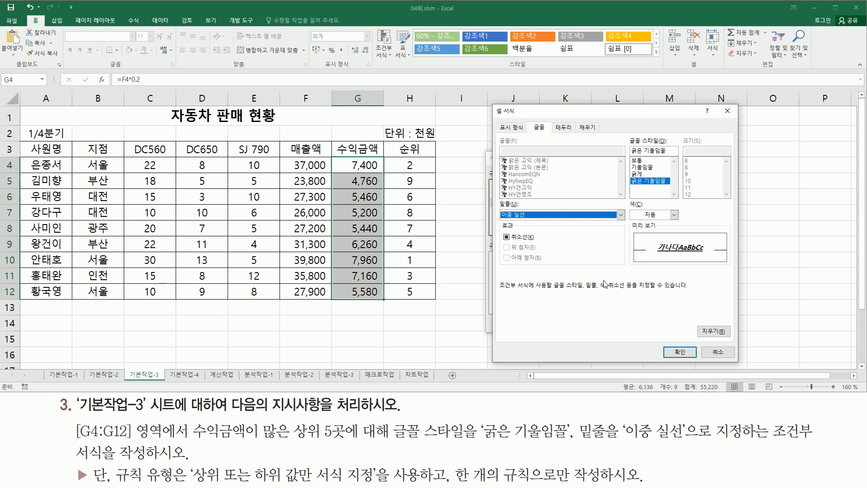
left_click(677, 355)
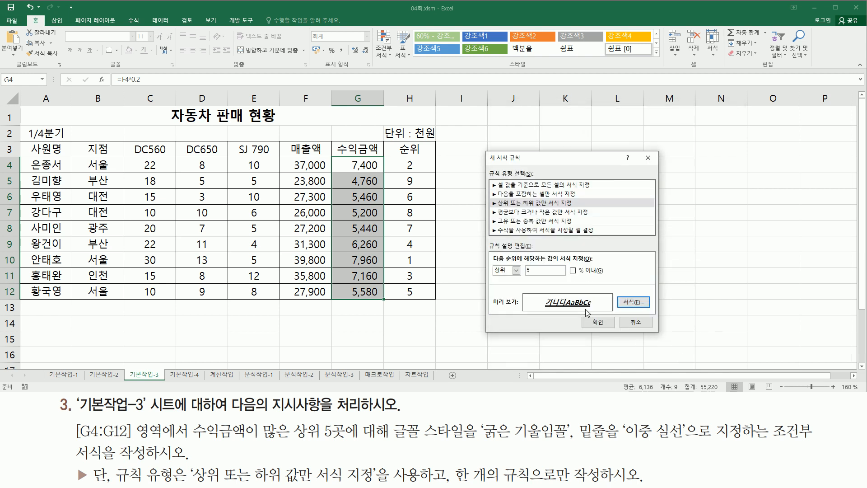
left_click(593, 321)
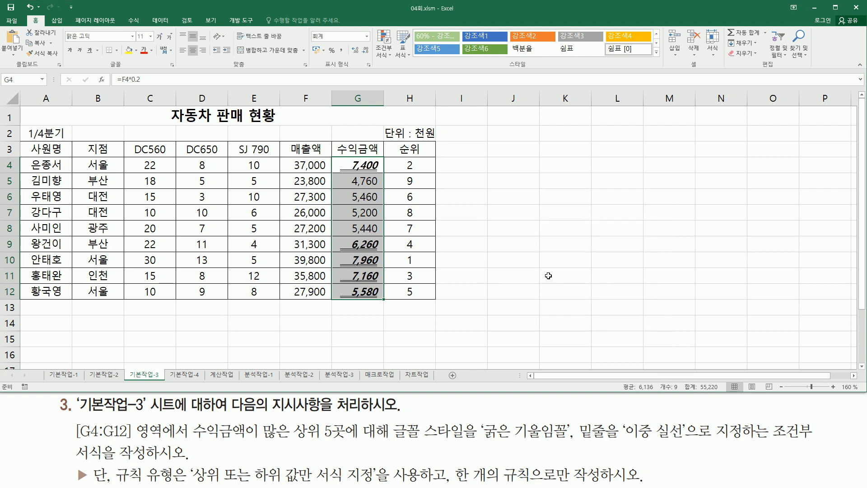
Step: Deselect G4:G12 to check the bold italic double-underlined top 5 values
left_click(524, 249)
key("ctrl+2")
left_click_drag(338, 238, 386, 300)
left_click_drag(340, 157, 386, 173)
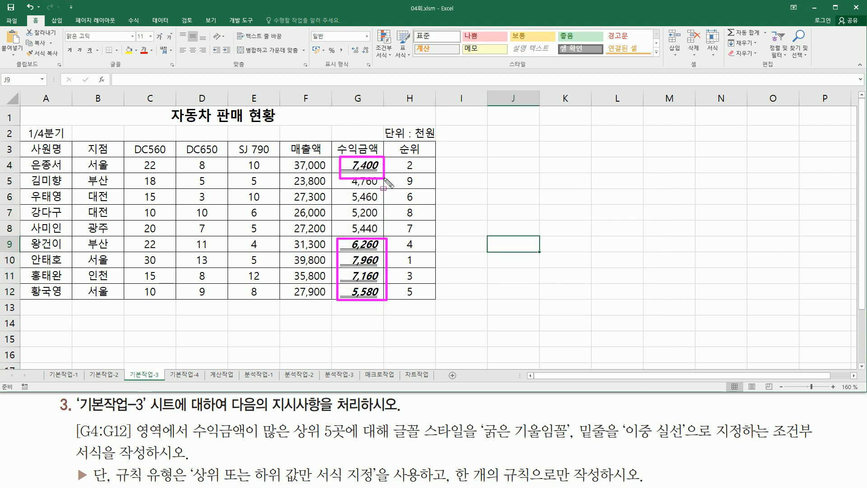
key("Escape")
left_click(541, 233)
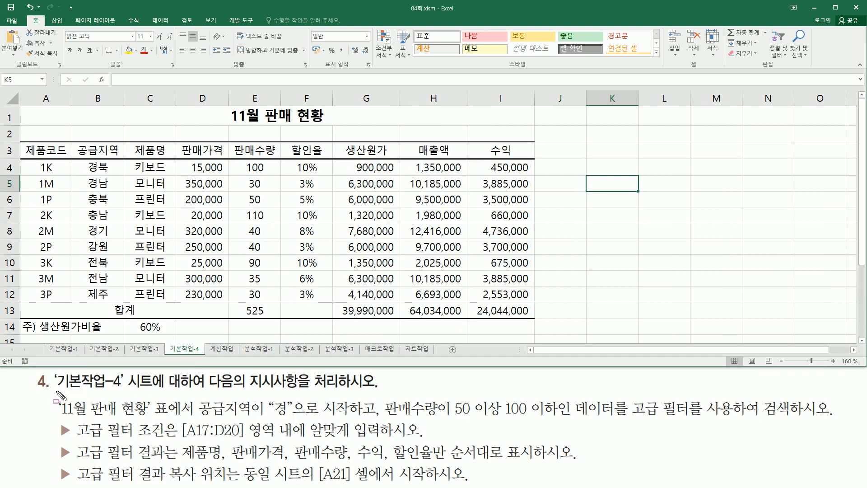
mouse_move(55, 401)
left_mouse_down()
mouse_move(120, 400)
mouse_move(126, 374)
left_mouse_up()
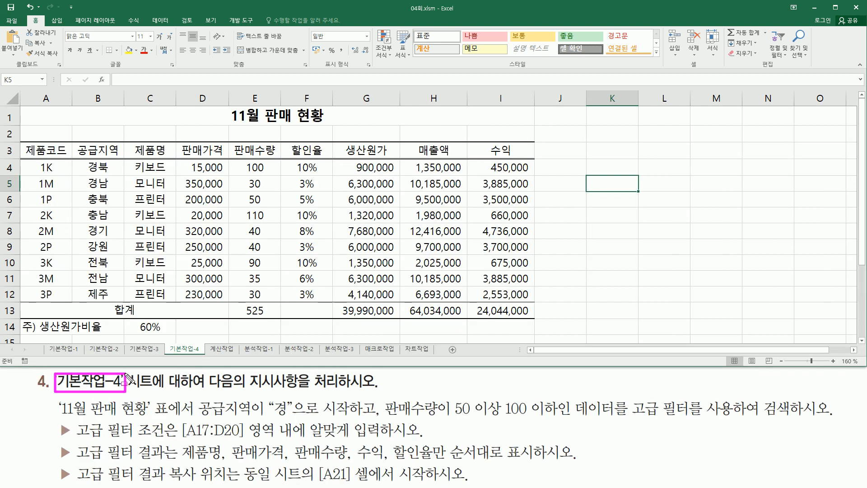
left_click_drag(206, 389, 373, 390)
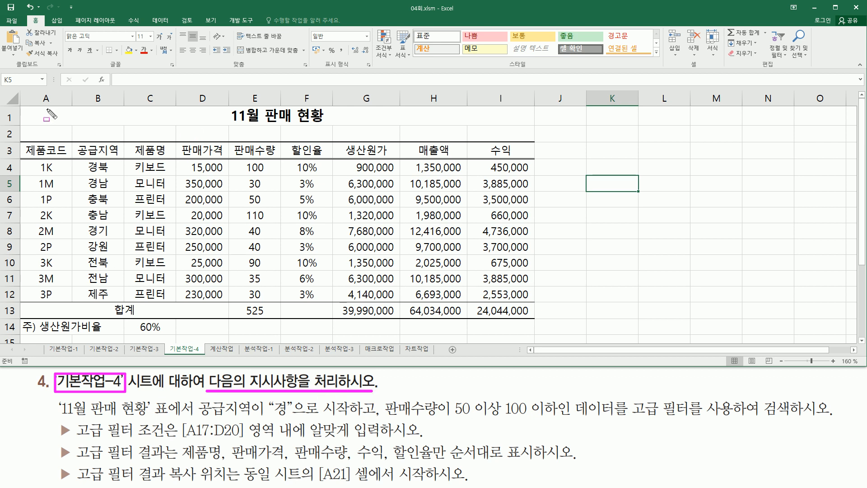
mouse_move(19, 108)
left_mouse_down()
mouse_move(221, 310)
mouse_move(529, 347)
mouse_move(528, 331)
left_mouse_up()
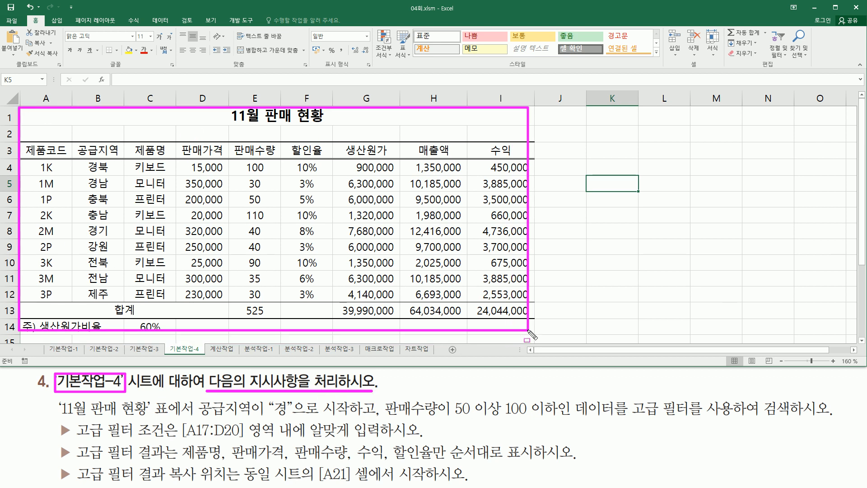
key("Escape")
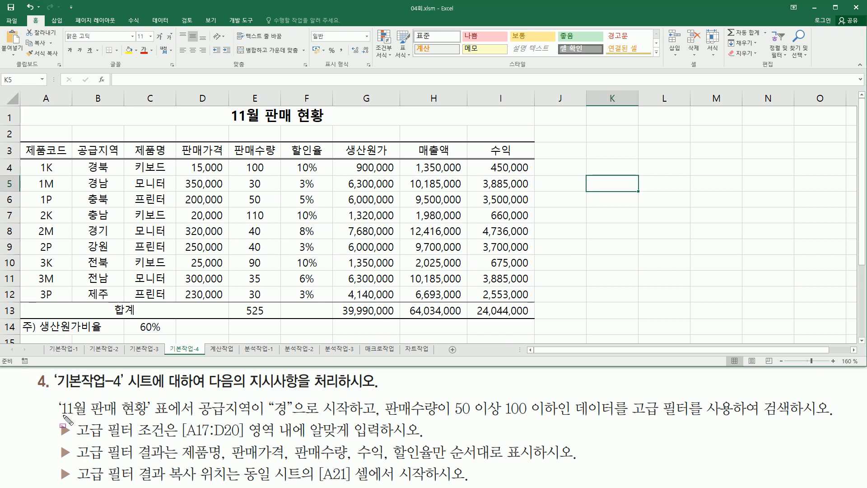
mouse_move(59, 419)
left_mouse_down()
mouse_move(352, 418)
mouse_move(447, 428)
mouse_move(437, 418)
mouse_move(558, 419)
left_mouse_up()
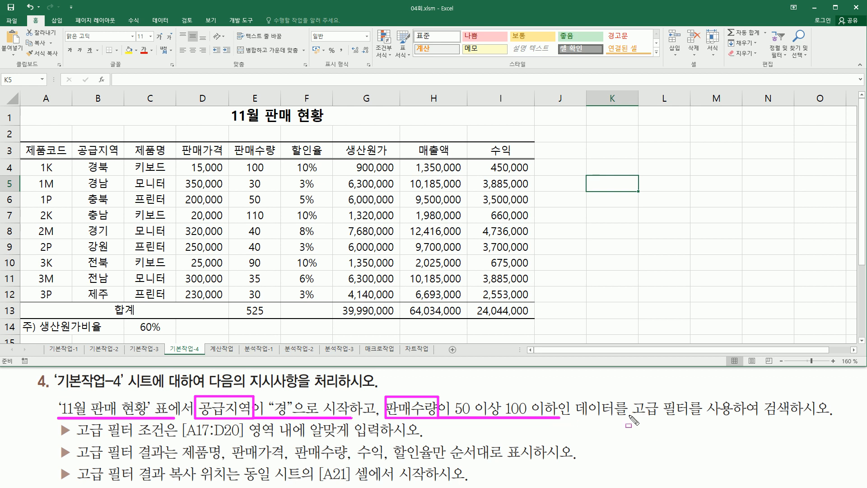
mouse_move(629, 393)
left_mouse_down()
mouse_move(651, 413)
mouse_move(692, 420)
left_mouse_up()
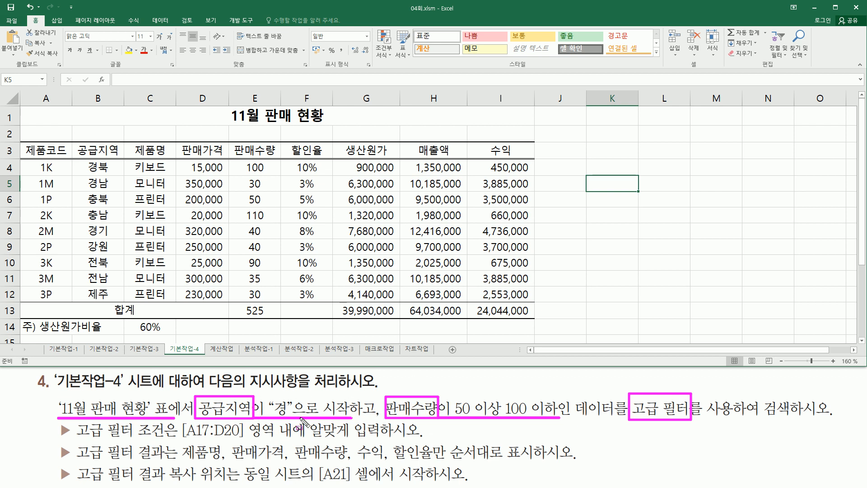
mouse_move(84, 159)
left_mouse_down()
mouse_move(113, 177)
mouse_move(113, 307)
mouse_move(100, 191)
left_mouse_up()
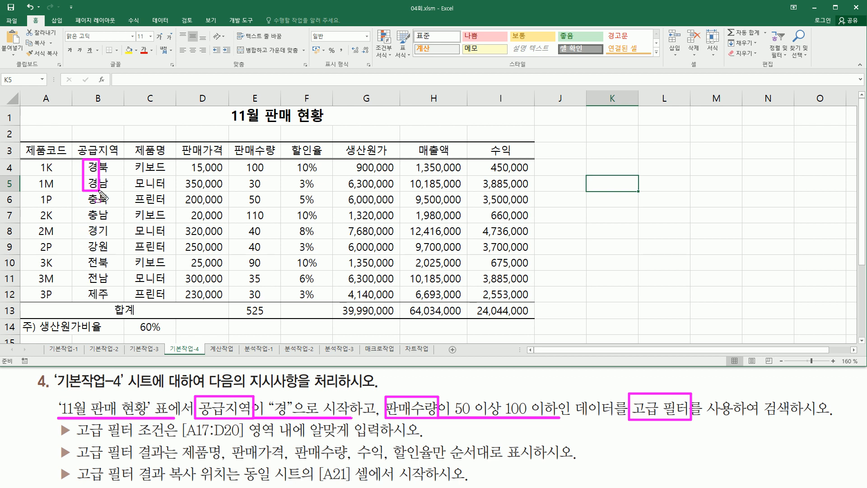
left_click_drag(82, 219, 101, 240)
mouse_move(453, 393)
left_mouse_down()
mouse_move(457, 404)
mouse_move(502, 428)
left_mouse_up()
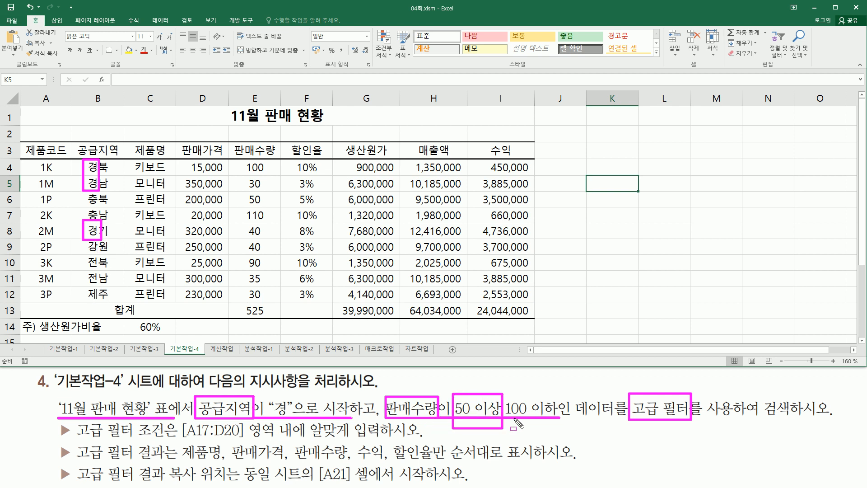
mouse_move(506, 394)
left_mouse_down()
mouse_move(545, 425)
mouse_move(562, 424)
left_mouse_up()
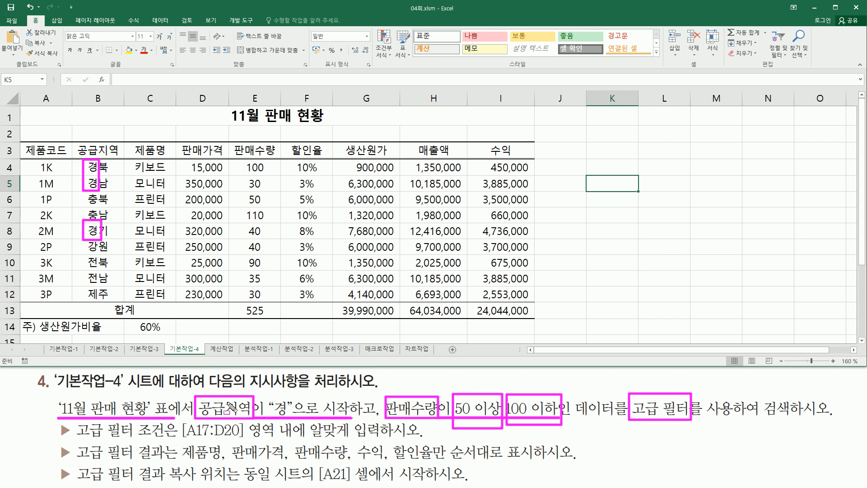
left_click_drag(185, 387, 351, 422)
mouse_move(383, 388)
left_mouse_down()
mouse_move(406, 422)
mouse_move(568, 429)
left_mouse_up()
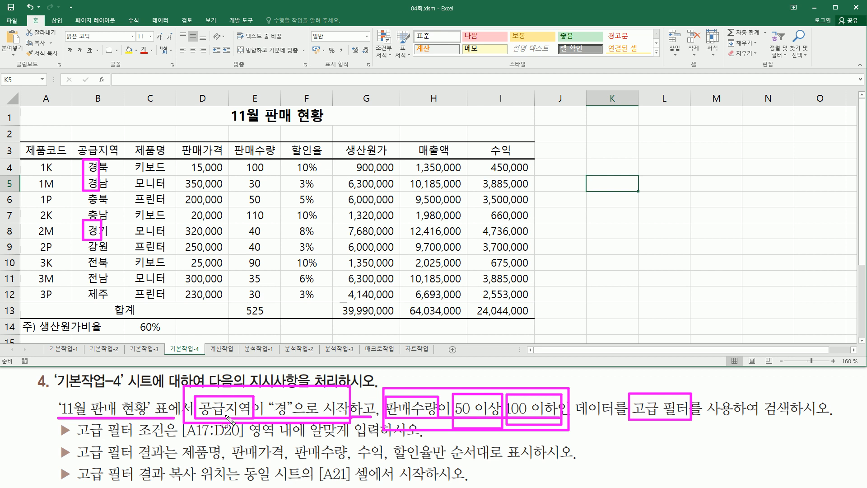
key("Escape")
mouse_move(181, 440)
left_mouse_down()
mouse_move(254, 438)
mouse_move(248, 417)
left_mouse_up()
key("Escape")
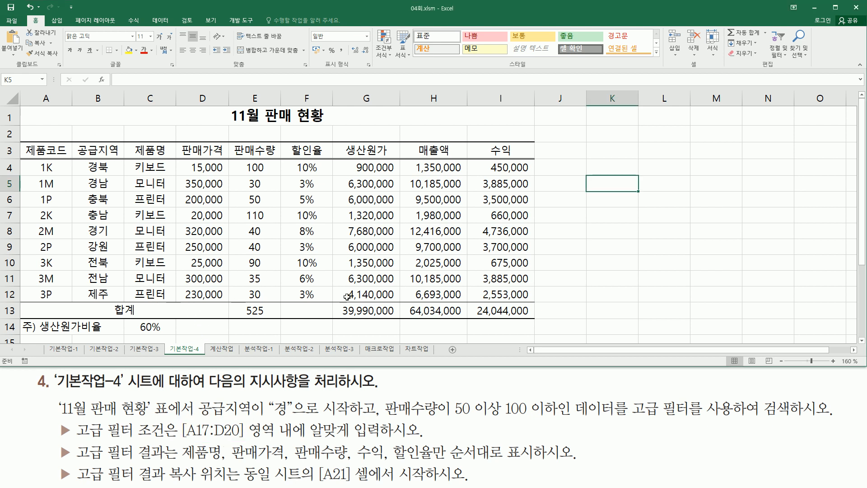
scroll(862, 343, "down", 3)
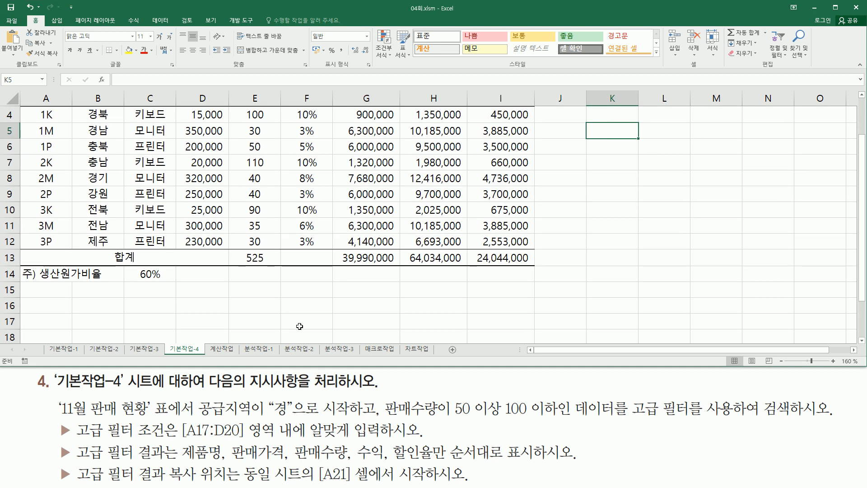
scroll(310, 292, "down", 3)
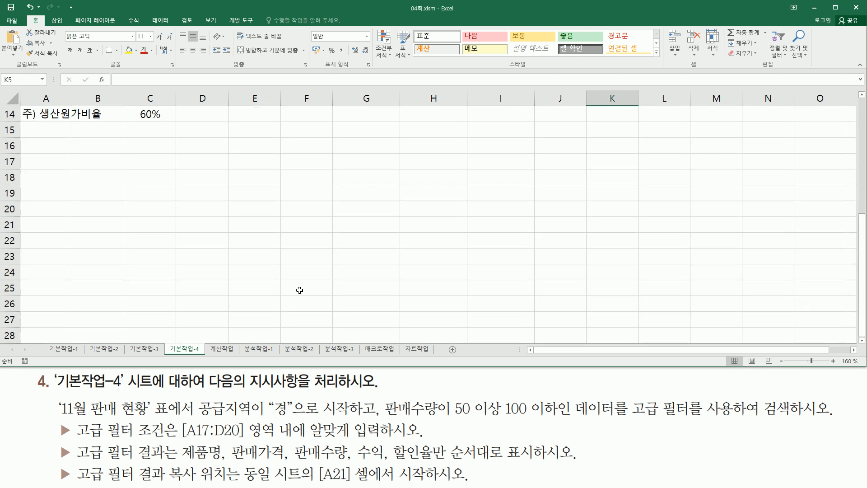
mouse_move(23, 153)
left_mouse_down()
mouse_move(60, 166)
mouse_move(63, 198)
mouse_move(226, 214)
left_mouse_up()
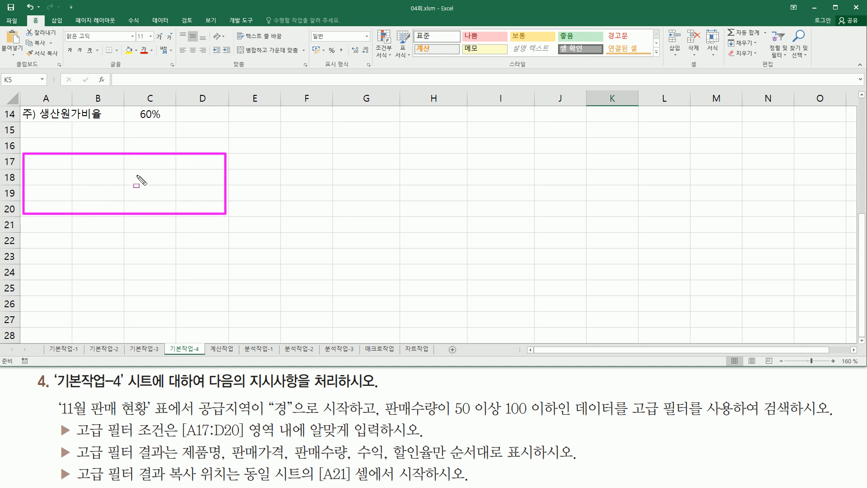
key("Escape")
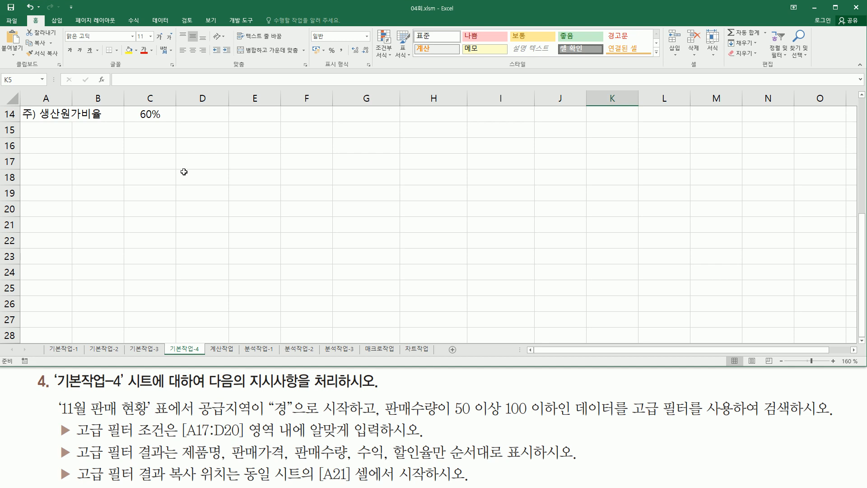
scroll(303, 265, "up", 3)
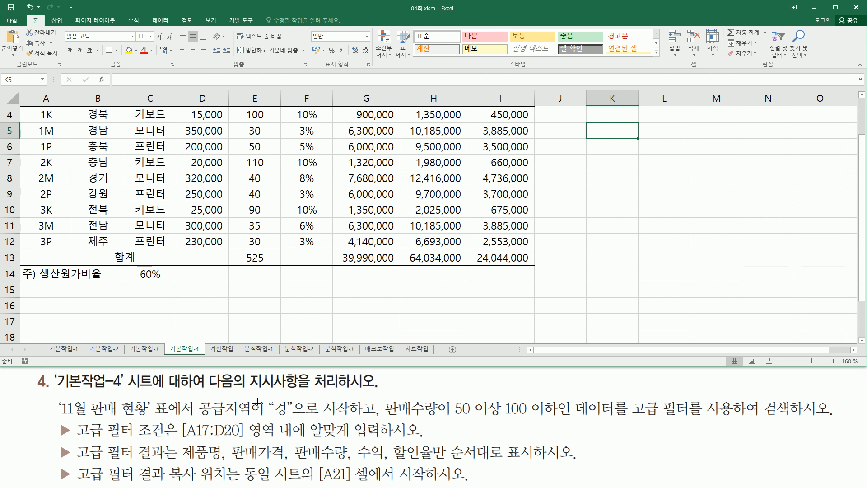
left_click(238, 279)
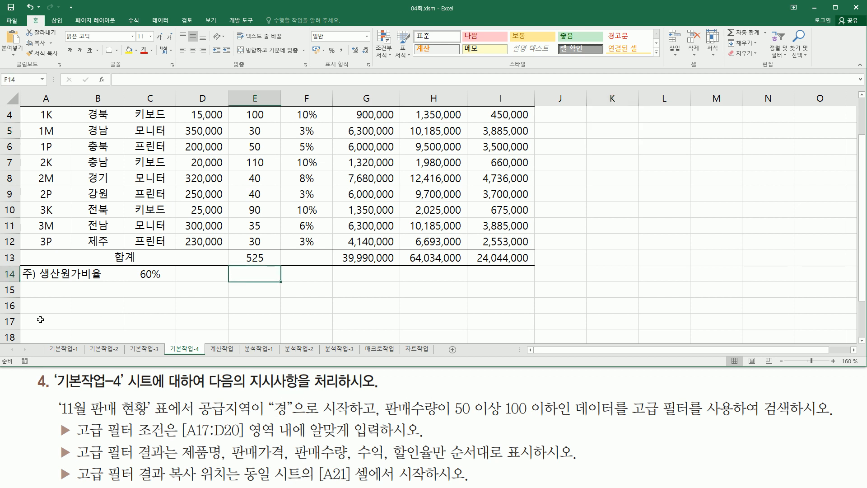
Step: Enter the criteria headers 공급지역 in A17 and 판매수량 in B17
left_click(40, 319)
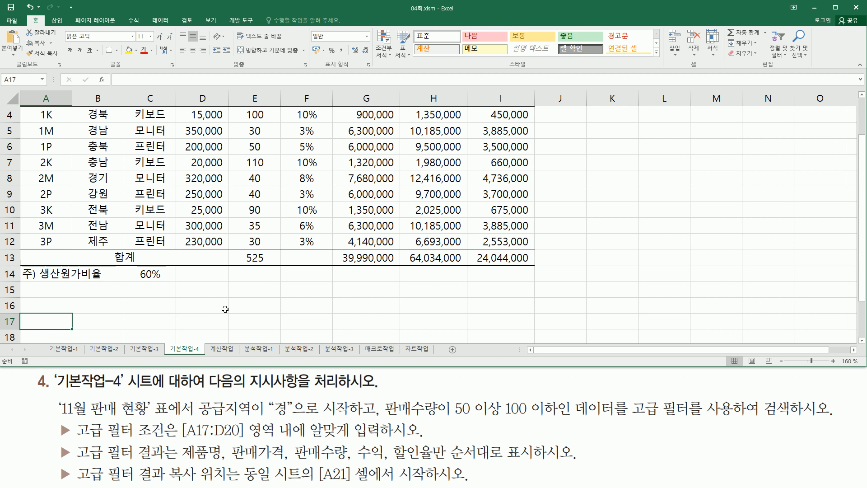
type("공급")
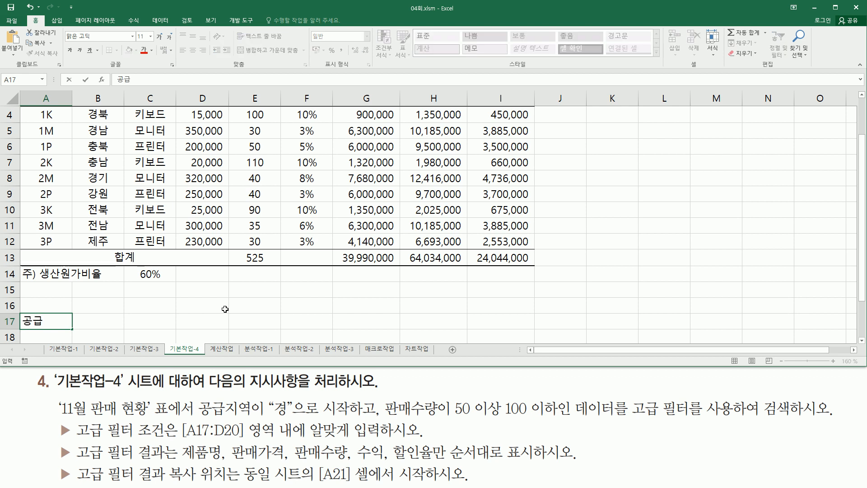
type("지역")
key("Tab")
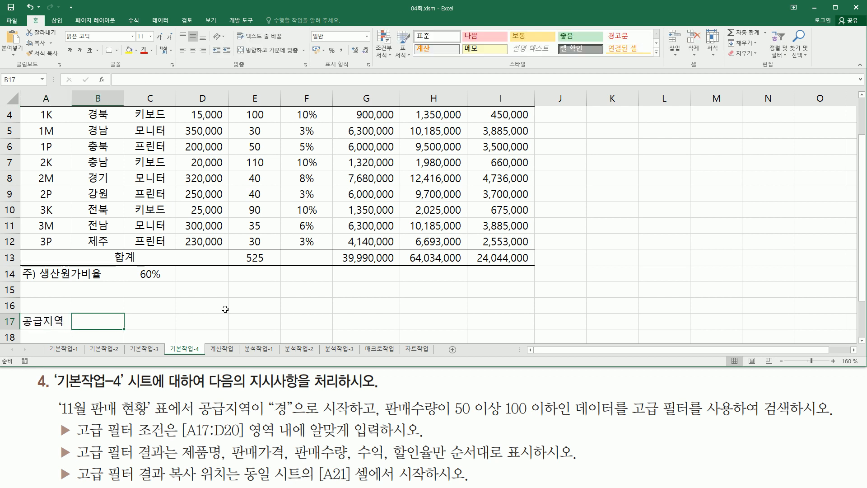
type("판매수")
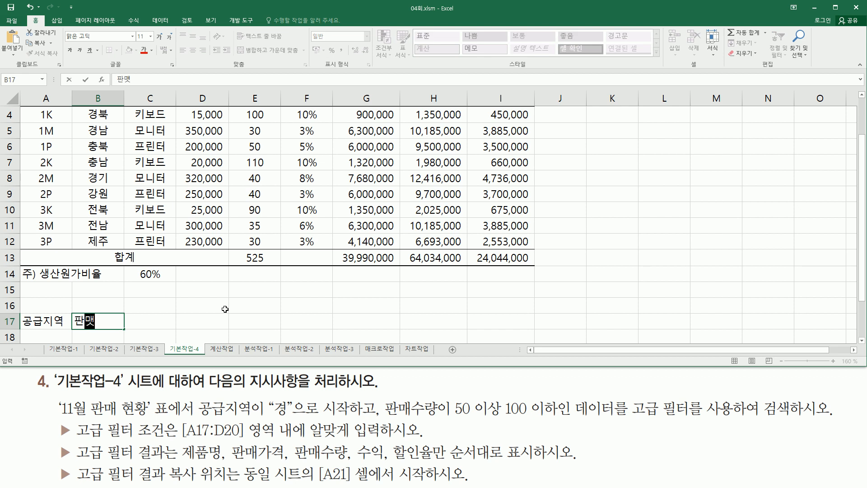
type("량")
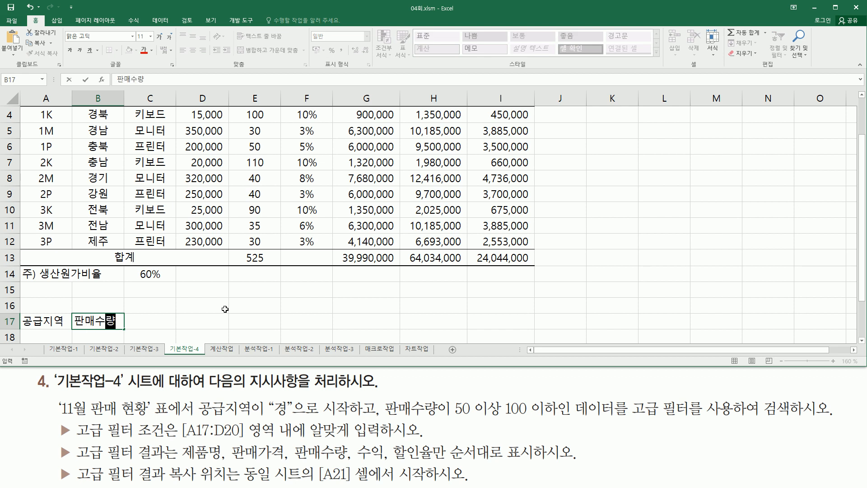
key("Return")
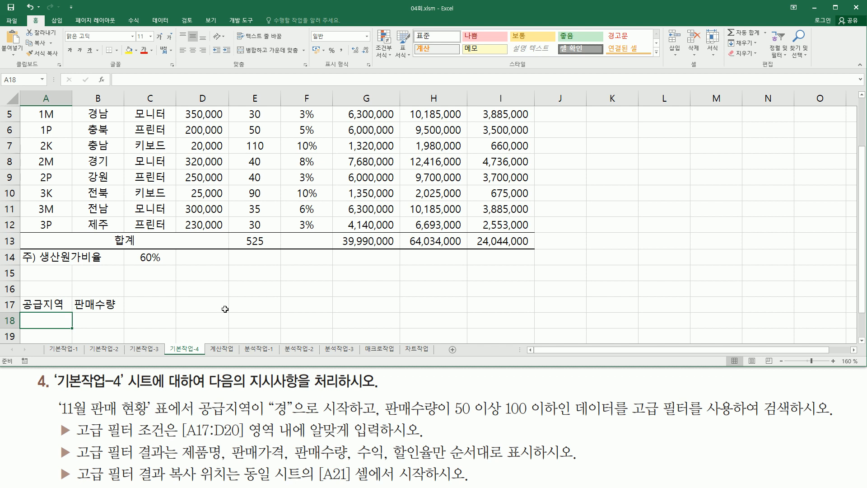
Step: Enter the criteria 경* in A18, >=50 in B18 and <=100 in C18
type("경")
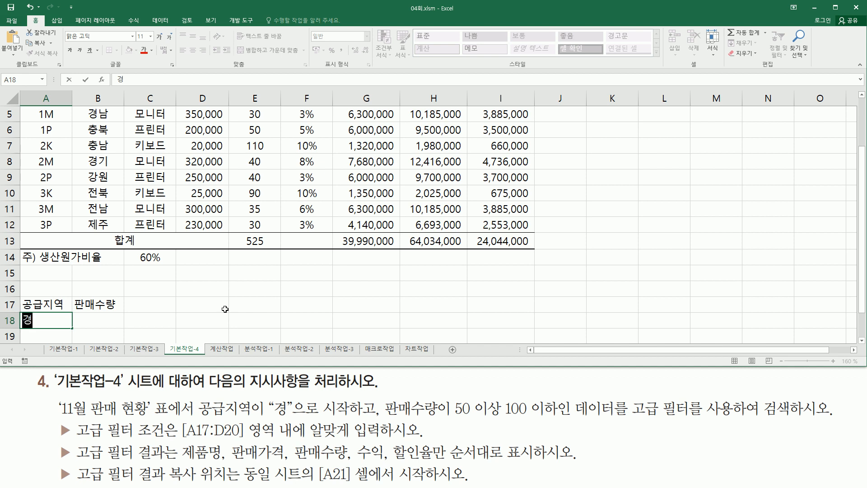
type("*")
key("Right")
key("Left")
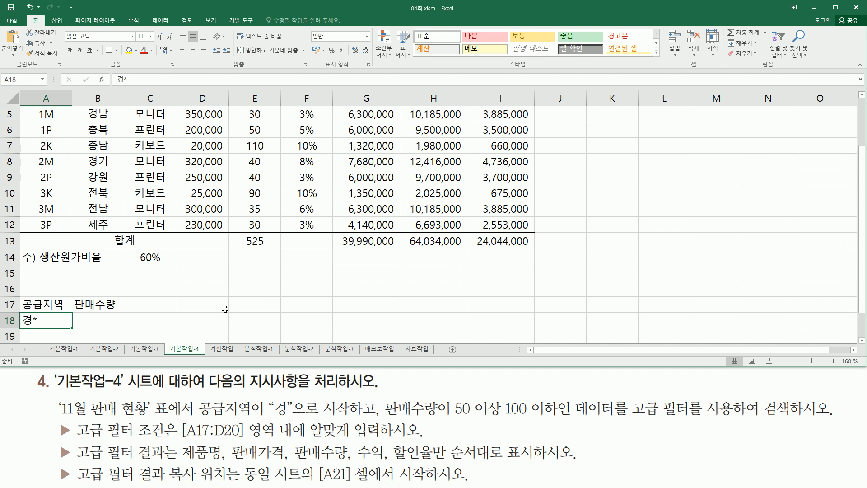
key("Right")
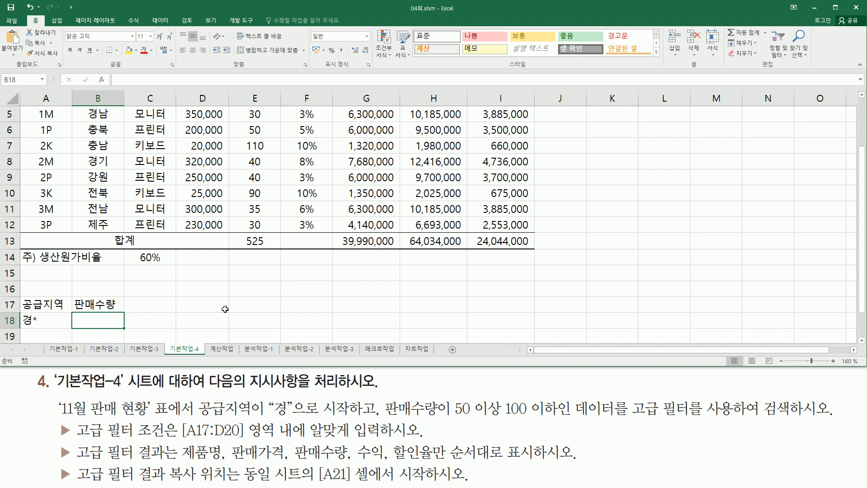
type(">=50")
key("Right")
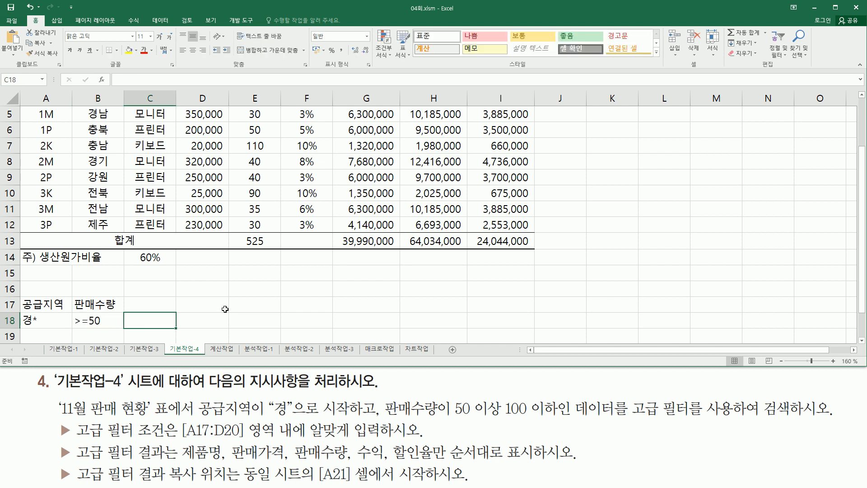
type("<")
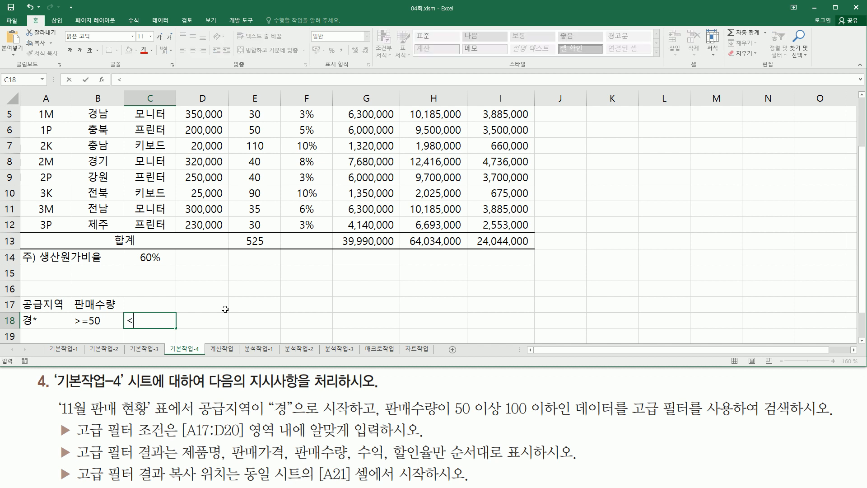
type("=100")
key("Return")
key("Up")
Step: Add a second 판매수량 header in C17 above the <=100 criterion
left_click(98, 291)
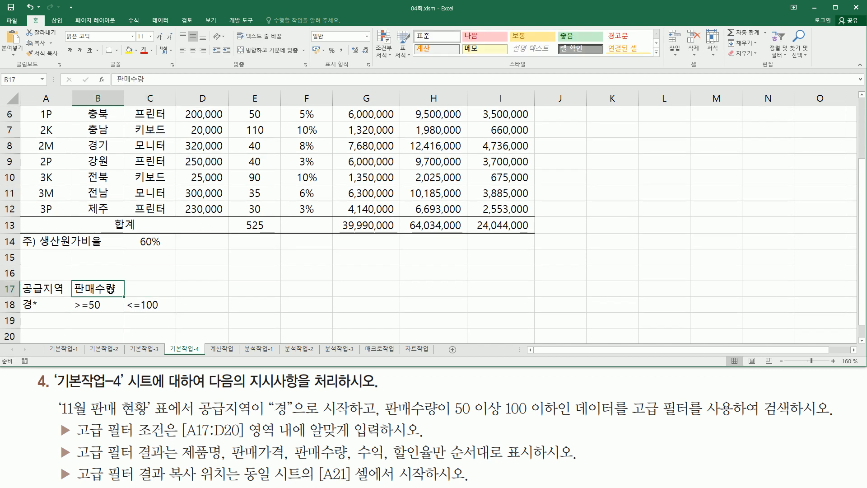
left_click(156, 289)
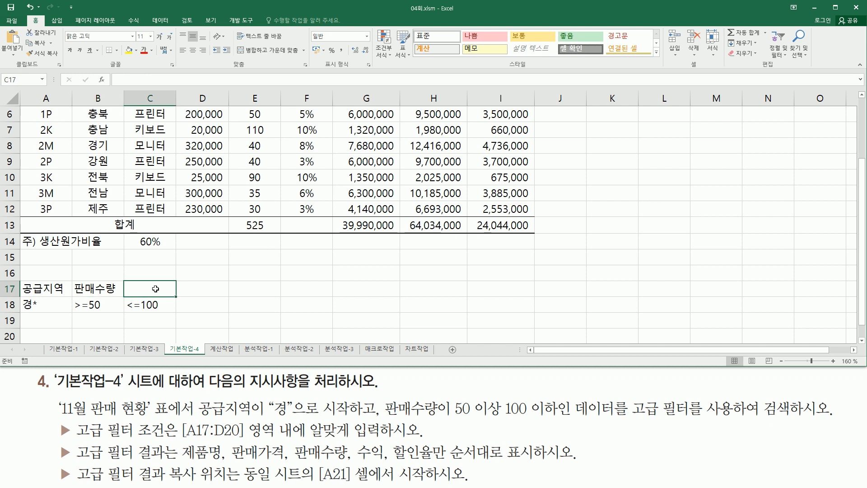
type("판매수량")
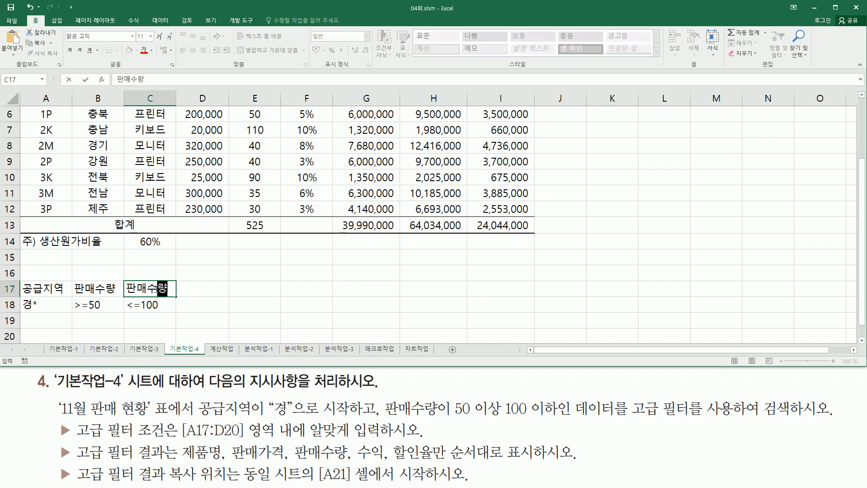
key("Return")
left_click(155, 289)
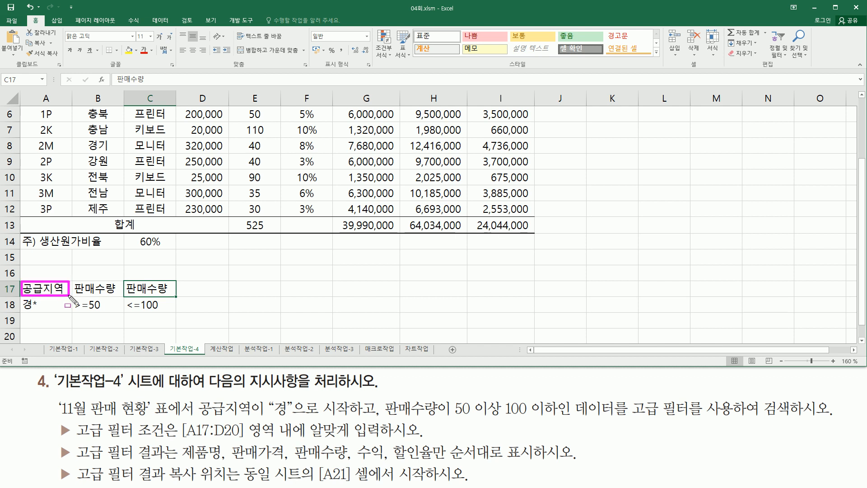
left_click_drag(75, 278, 171, 295)
key("Escape")
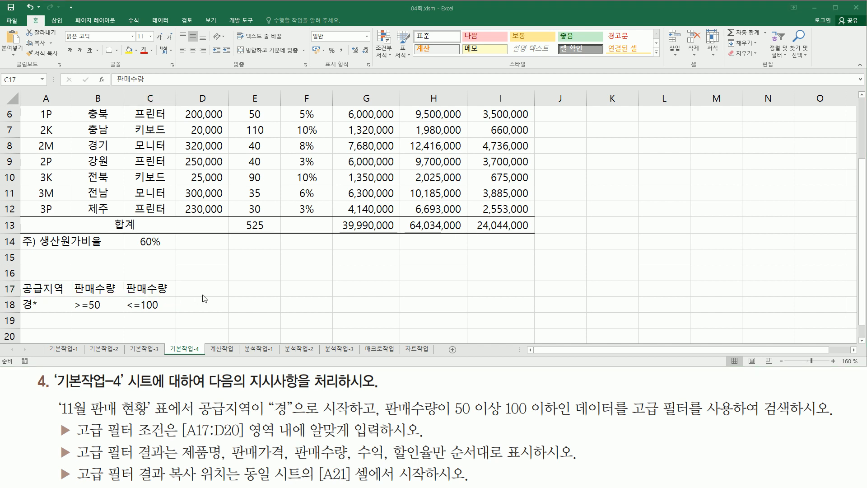
mouse_move(21, 298)
left_mouse_down()
mouse_move(27, 309)
mouse_move(173, 316)
left_mouse_up()
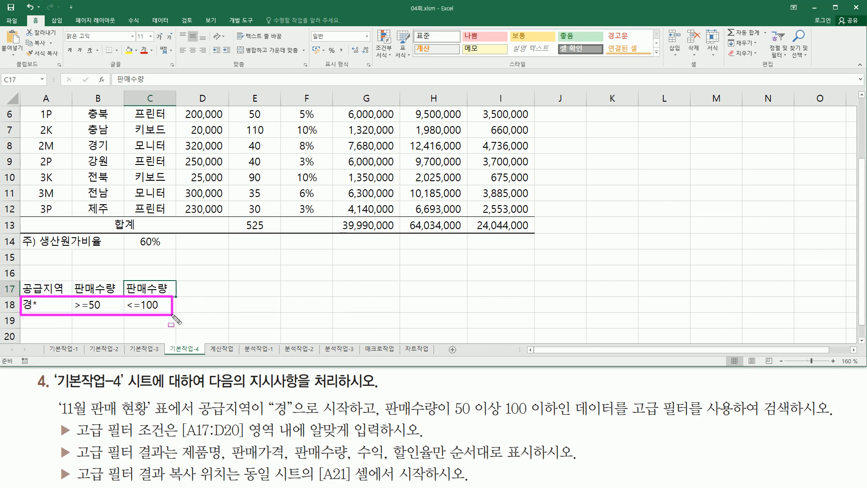
left_click_drag(10, 303, 211, 309)
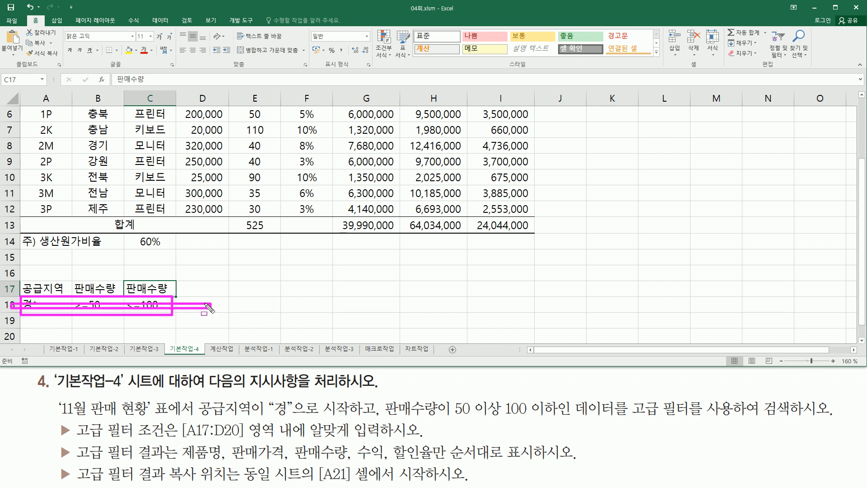
key("Escape")
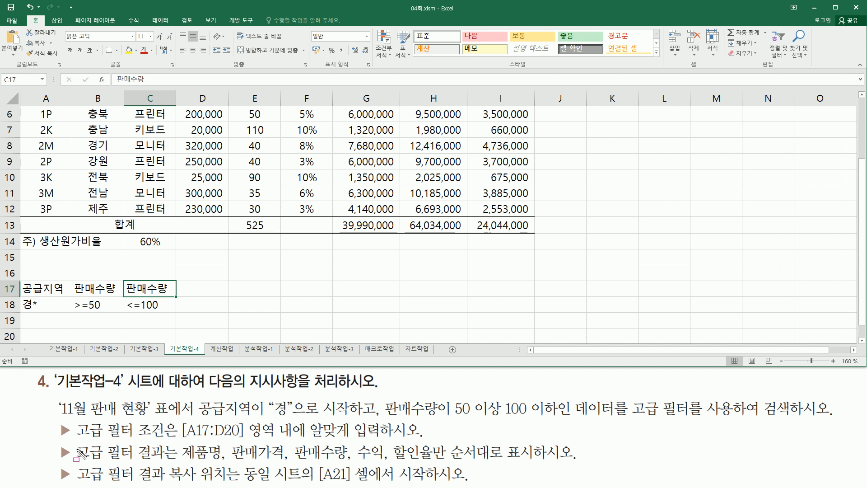
key("ctrl+shift+d")
mouse_move(78, 447)
left_mouse_down()
mouse_move(89, 457)
mouse_move(183, 469)
left_mouse_up()
key("Escape")
scroll(247, 176, "up", 2)
key("ctrl+shift+d")
left_click_drag(20, 141, 523, 174)
key("Escape")
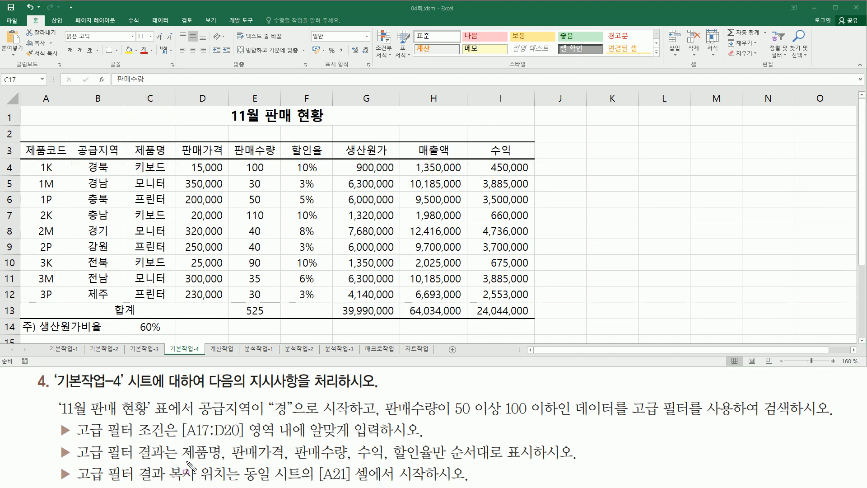
mouse_move(179, 462)
left_mouse_down()
mouse_move(435, 463)
mouse_move(436, 439)
mouse_move(518, 462)
mouse_move(563, 462)
left_mouse_up()
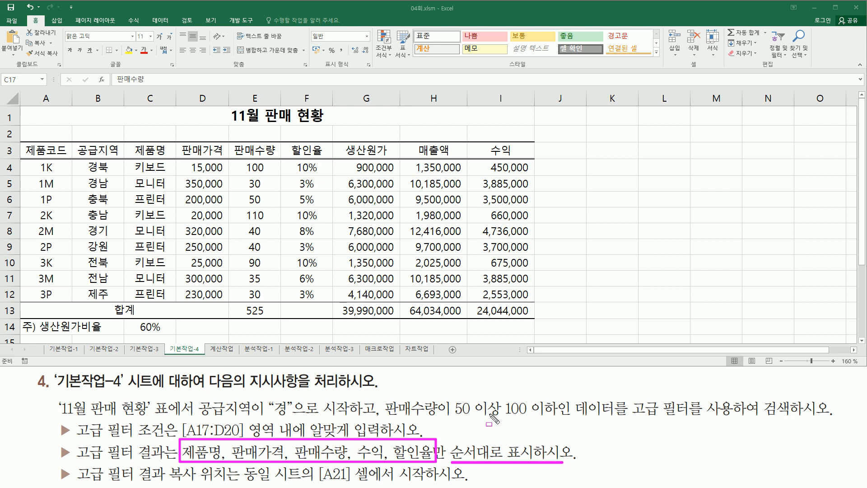
key("Escape")
left_click(160, 152)
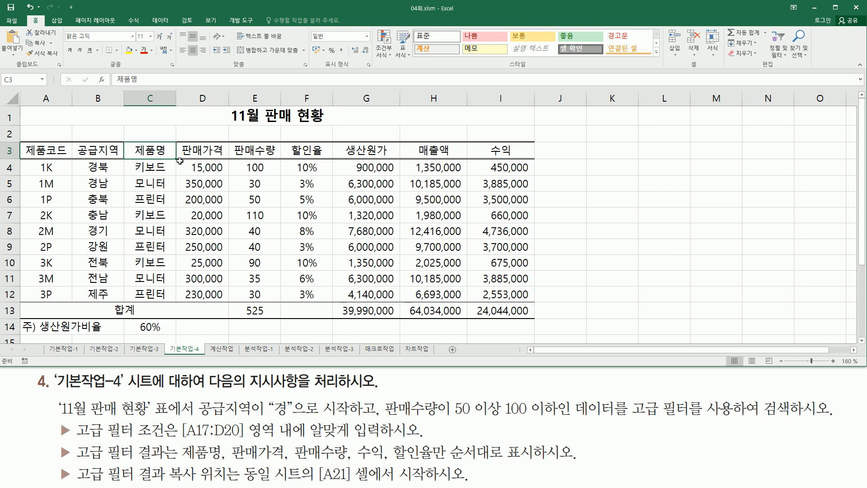
Step: Select and copy the 제품명, 판매가격, 판매수량 and 수익 headers from row 3
left_click(205, 150, "ctrl")
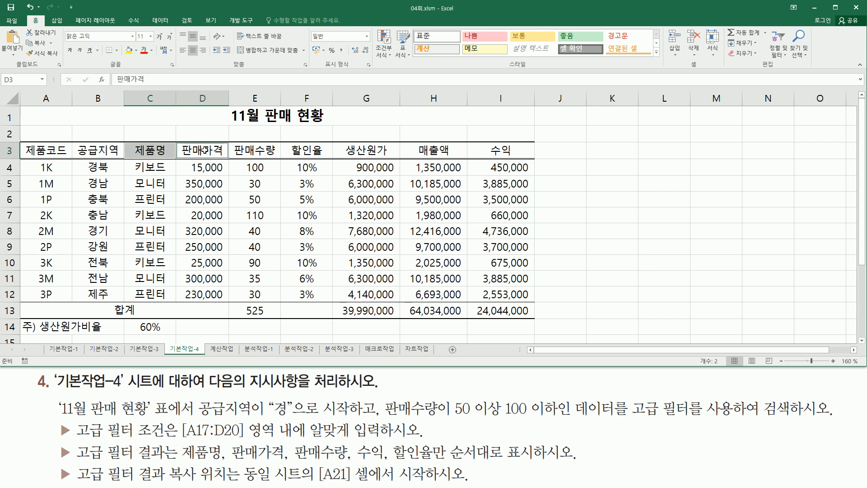
left_click(263, 150, "ctrl")
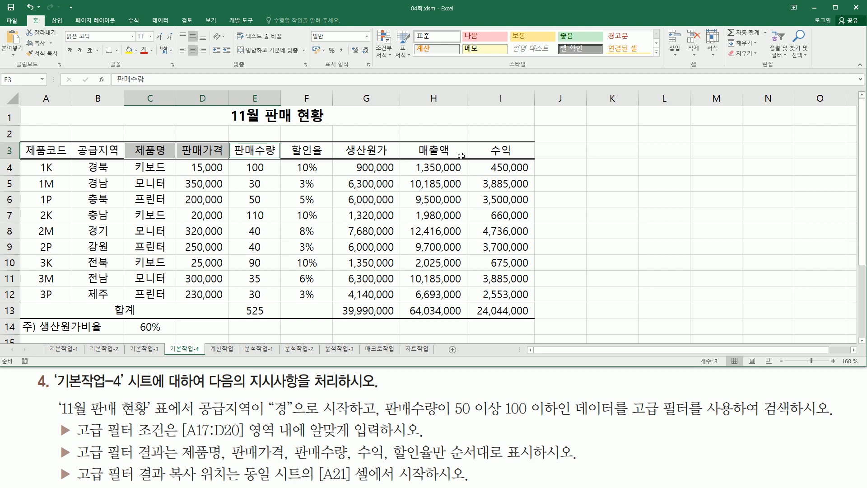
left_click(488, 150, "ctrl")
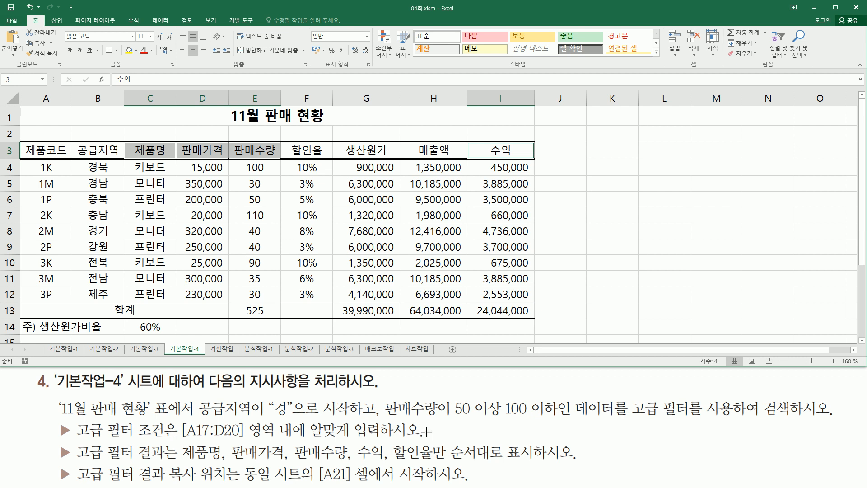
left_click_drag(292, 141, 323, 162)
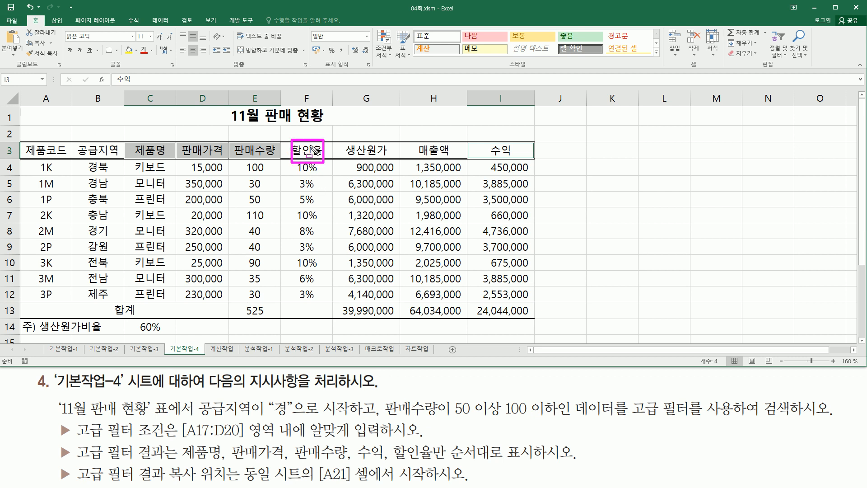
key("Escape")
key("ctrl+2")
left_click_drag(121, 143, 288, 166)
left_click_drag(472, 140, 520, 164)
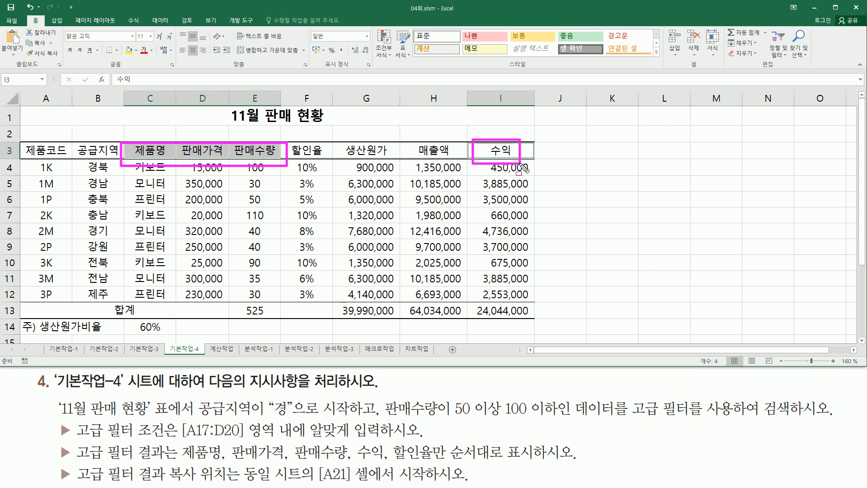
key("Escape")
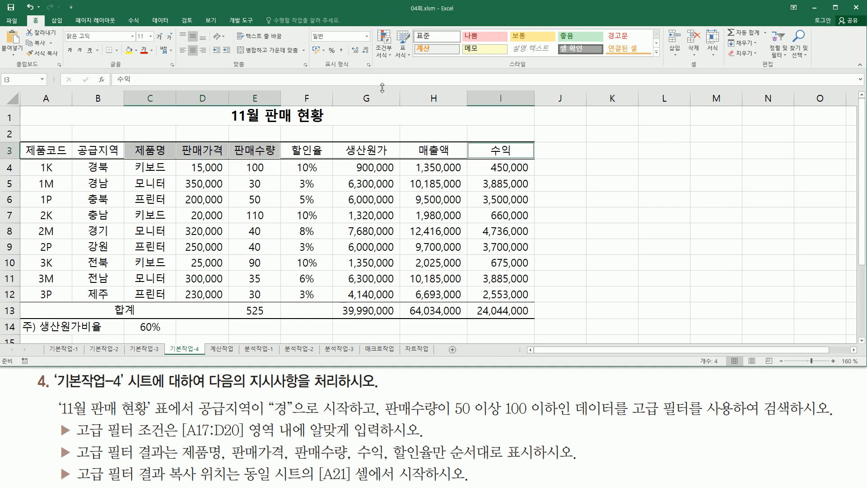
key("ctrl+c")
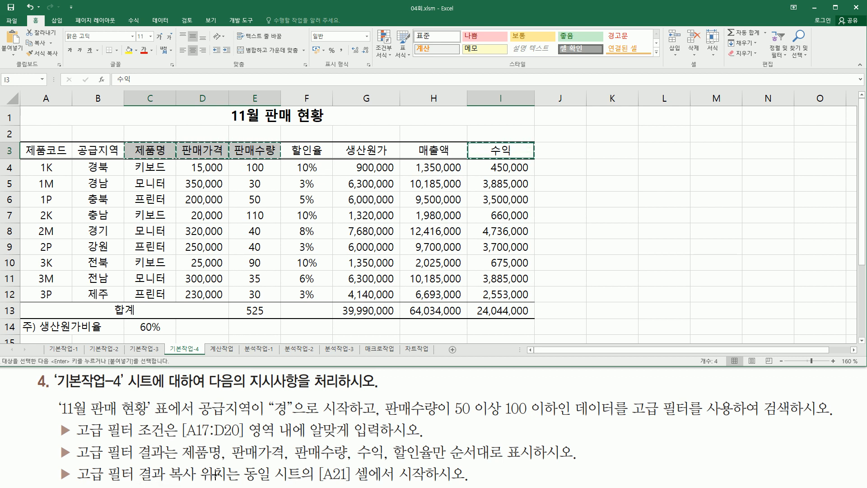
Step: Paste the four copied headers into row 21 starting at A21
left_click(157, 294)
scroll(157, 294, "down", 7)
left_click(42, 120)
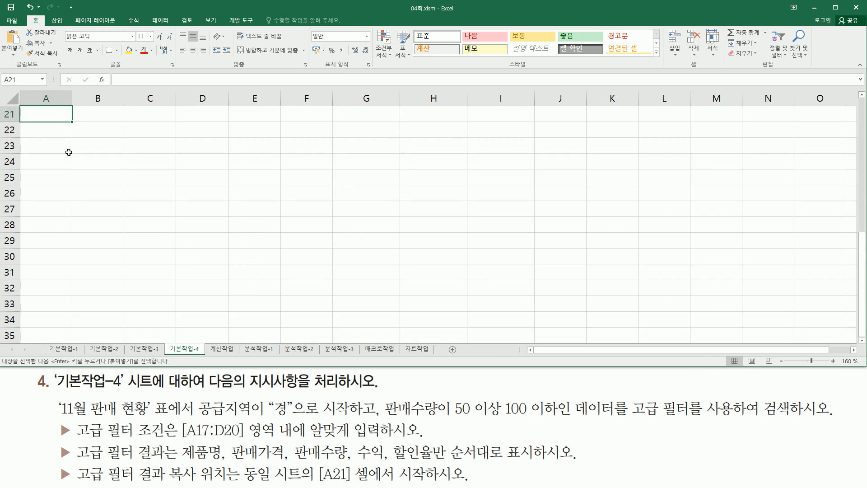
scroll(104, 242, "up", 3)
key("ctrl+v")
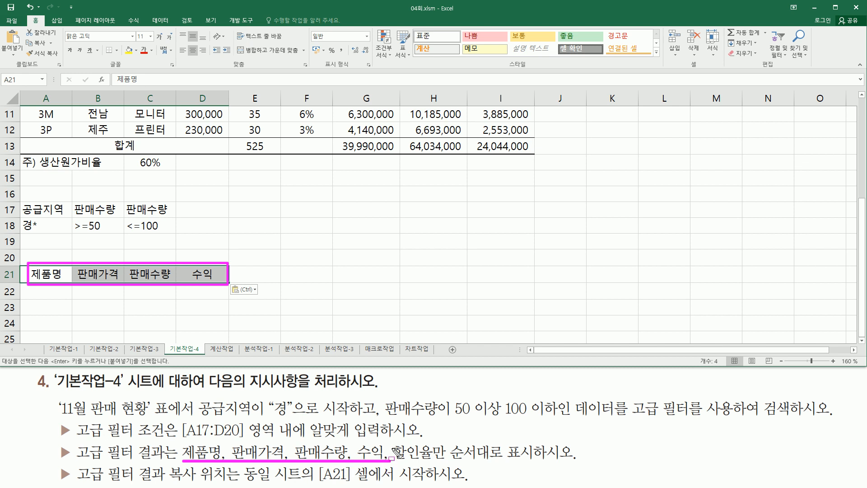
Step: Copy the 할인율 header from F3 into E21
scroll(340, 206, "up", 4)
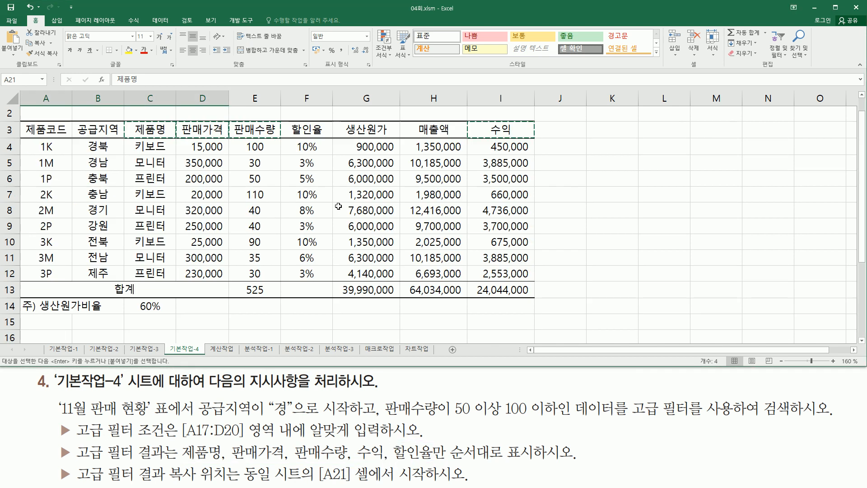
left_click(306, 151)
key("ctrl+c")
scroll(307, 230, "down", 3)
left_click(244, 276)
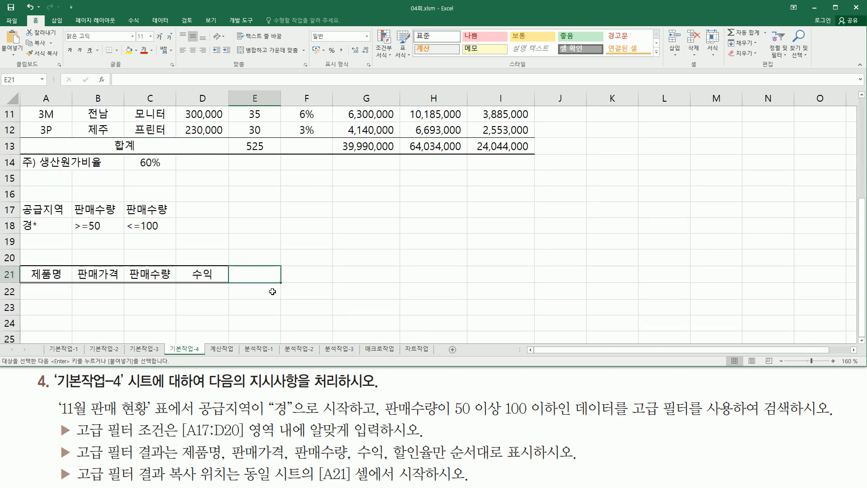
key("ctrl+v")
left_click(233, 310)
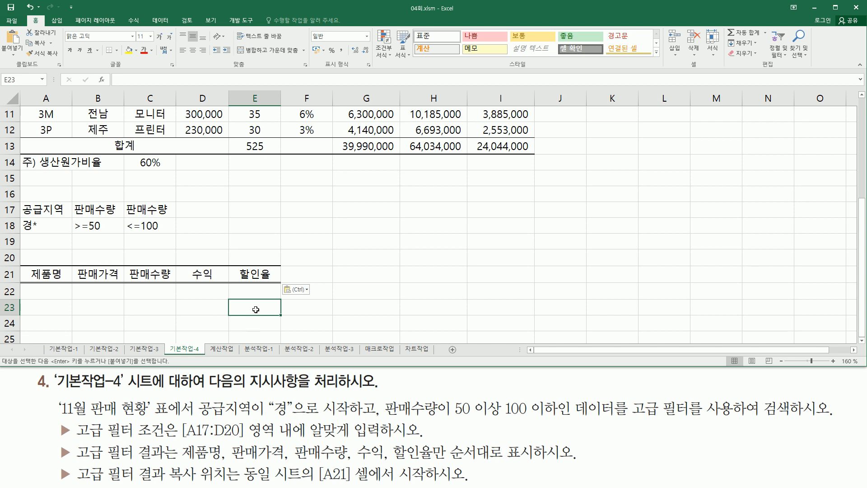
scroll(256, 311, "up", 4)
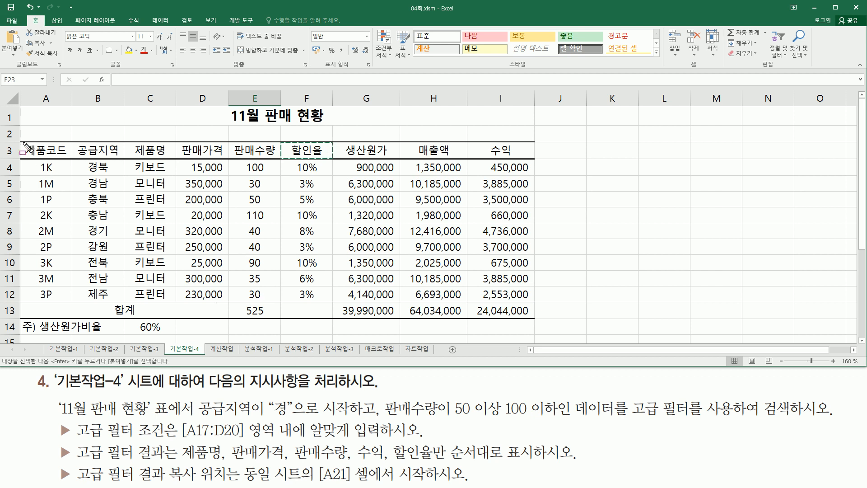
Step: Select the sales table A3:I12, excluding the 합계 row, and show the 데이터 ribbon
mouse_move(22, 142)
left_mouse_down()
mouse_move(332, 285)
mouse_move(532, 322)
left_mouse_up()
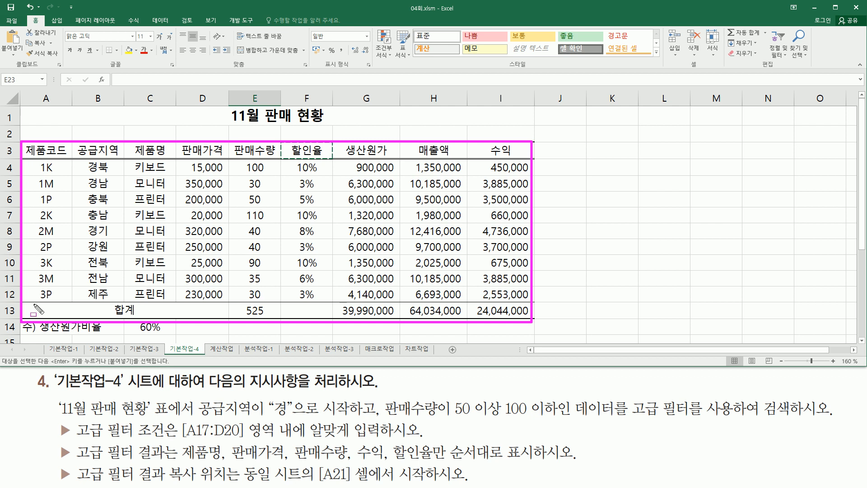
left_click_drag(33, 303, 221, 315)
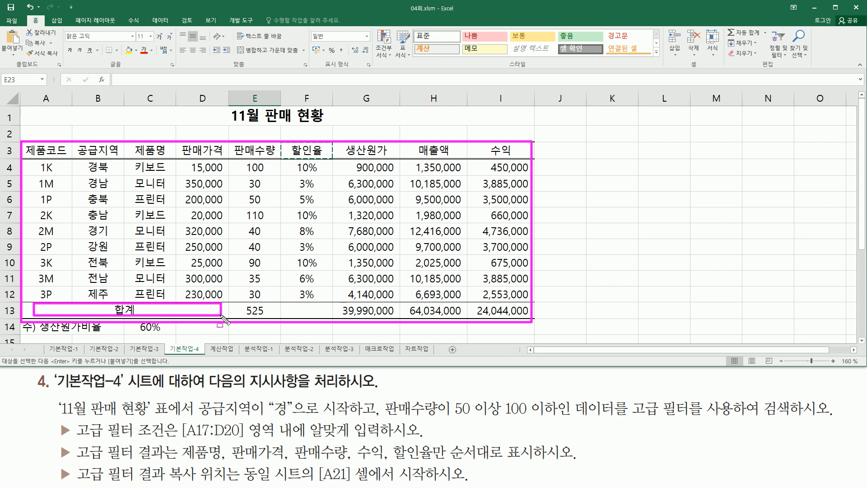
key("Escape")
mouse_move(21, 143)
left_mouse_down()
mouse_move(33, 185)
mouse_move(336, 296)
mouse_move(527, 298)
left_mouse_up()
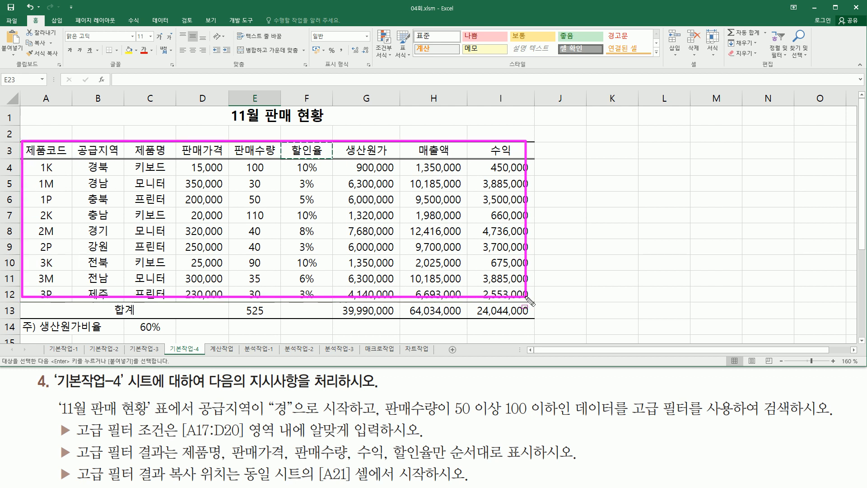
key("Escape")
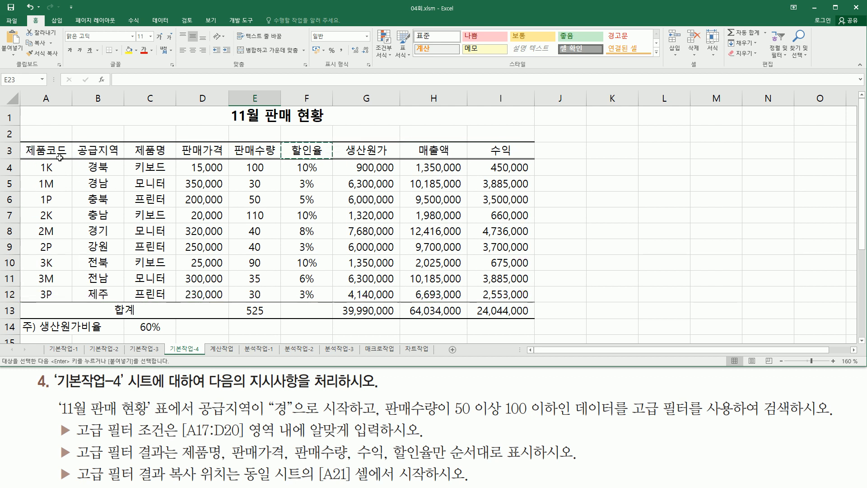
left_click_drag(47, 146, 492, 294)
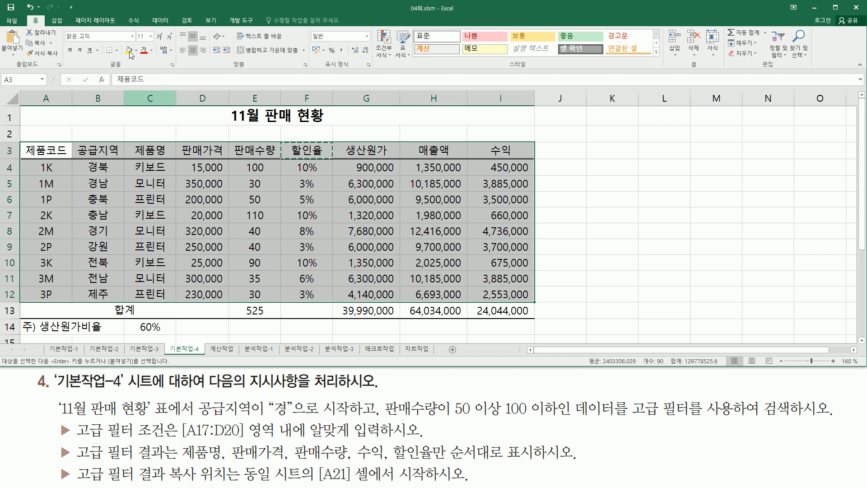
left_click(159, 20)
mouse_move(289, 70)
left_mouse_down()
mouse_move(325, 69)
mouse_move(319, 57)
mouse_move(339, 63)
left_mouse_up()
Step: Open Advanced Filter with Copy to another location and list range A3:I12
key("Escape")
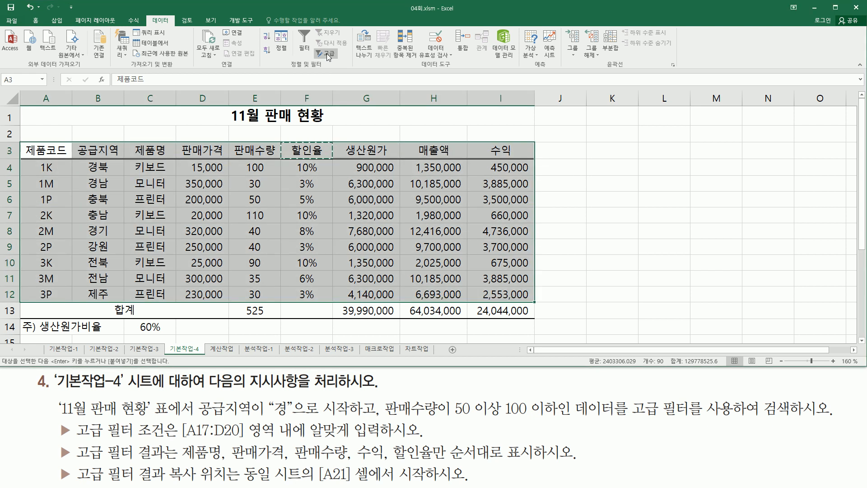
left_click(326, 54)
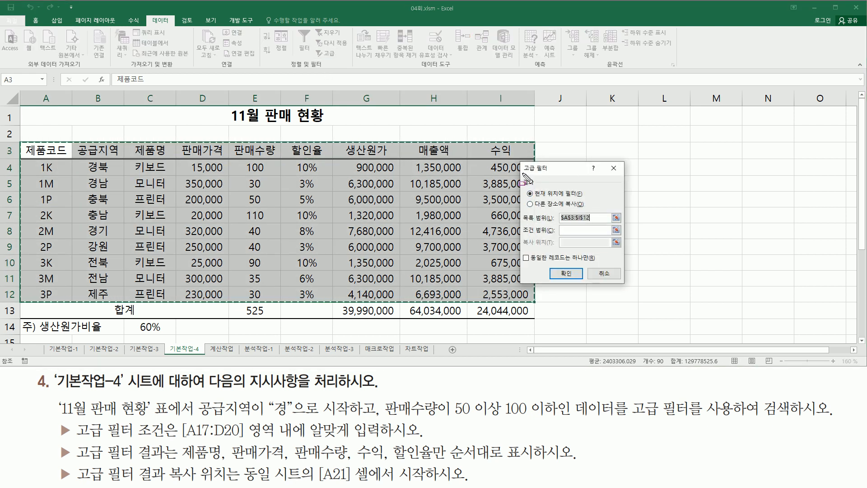
mouse_move(521, 177)
left_mouse_down()
mouse_move(575, 213)
mouse_move(594, 218)
mouse_move(591, 211)
left_mouse_up()
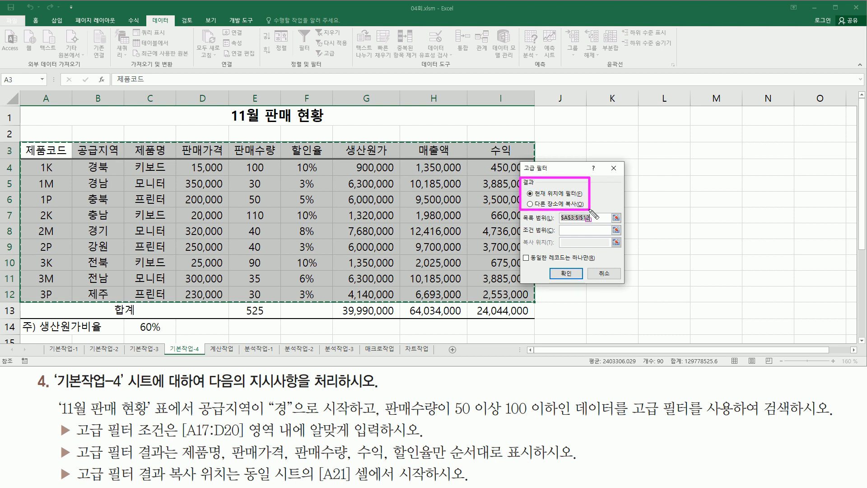
left_click(535, 205)
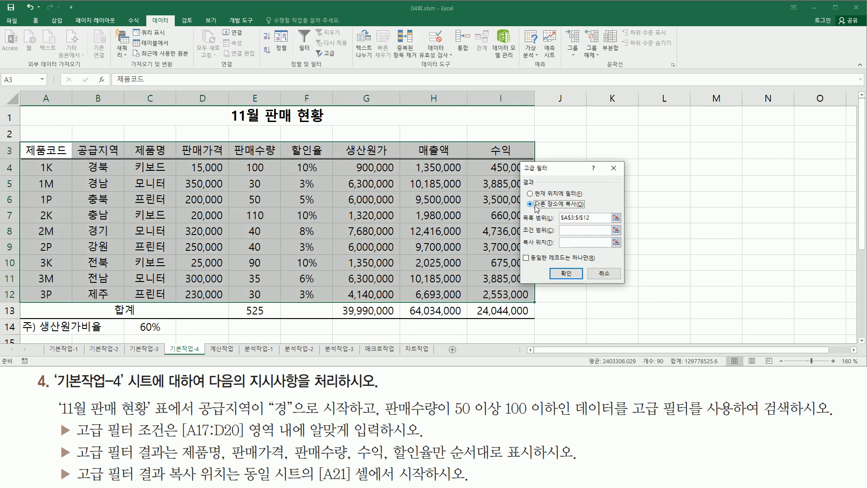
left_click(576, 217)
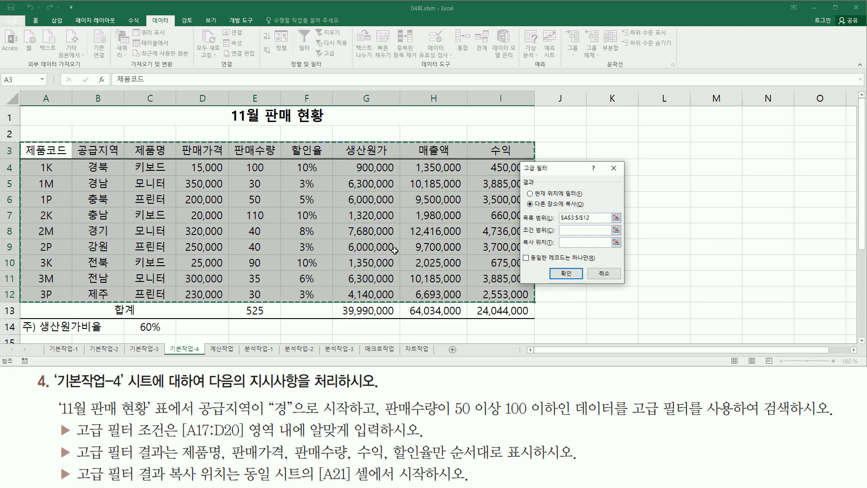
scroll(372, 248, "down", 3)
Step: Set criteria range A17:C18 and copy destination A21:E21, then run the filter
left_click(581, 230)
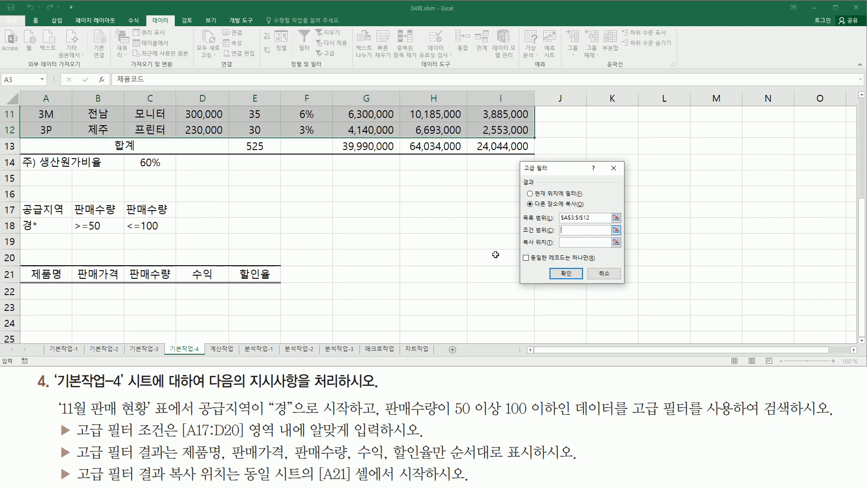
left_click_drag(55, 210, 167, 226)
left_click(565, 243)
left_click_drag(24, 266, 285, 285)
key("Escape")
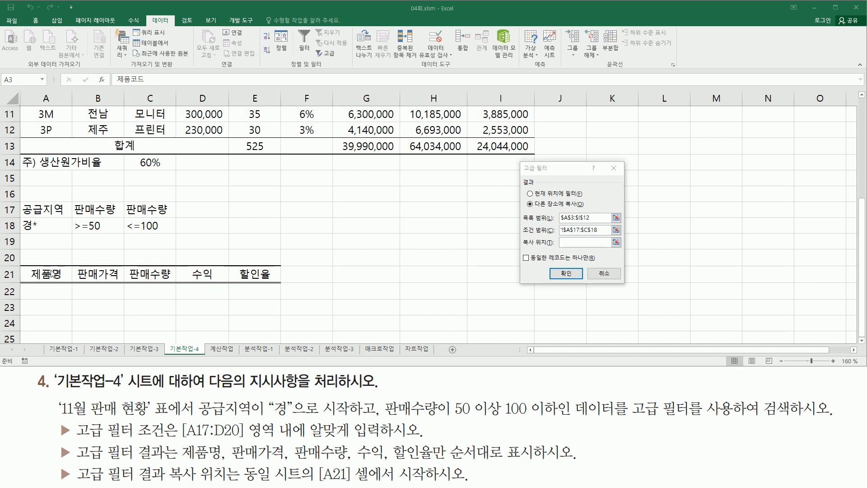
left_click(568, 244)
left_click_drag(43, 274, 267, 276)
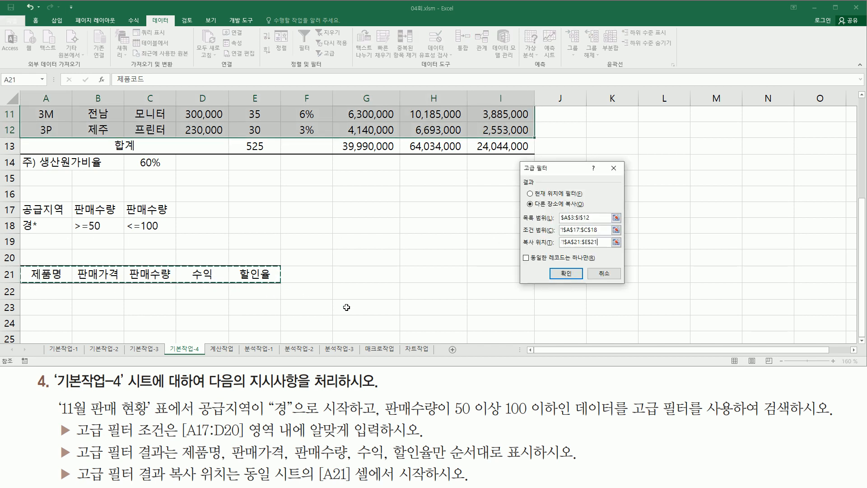
left_click(565, 274)
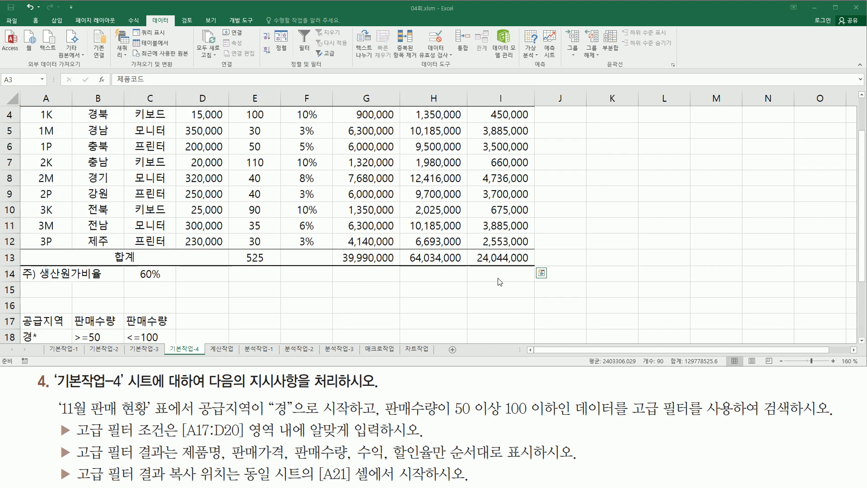
scroll(233, 298, "down", 3)
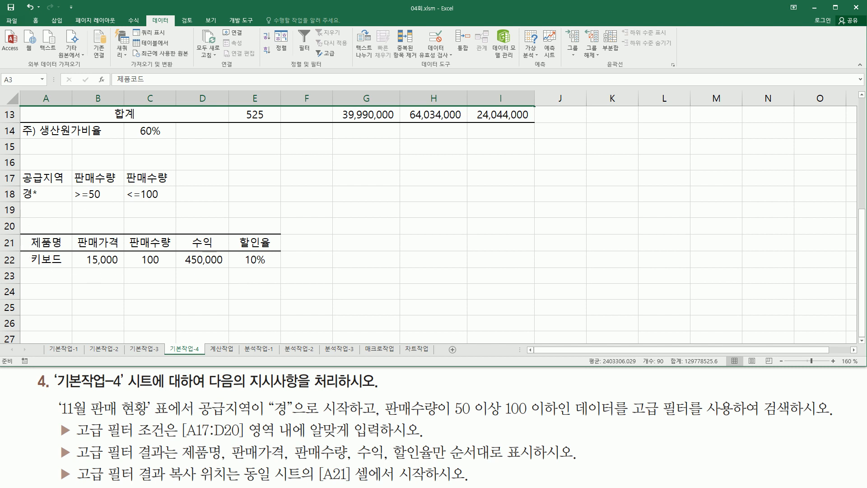
left_click(339, 182)
left_click(312, 161)
left_click(318, 191)
key("ctrl+shift+d")
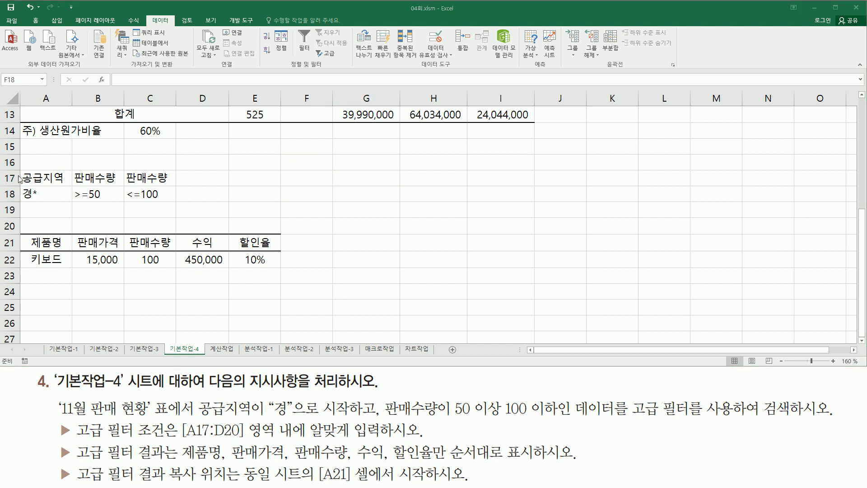
mouse_move(19, 169)
left_mouse_down()
mouse_move(35, 200)
mouse_move(180, 204)
left_mouse_up()
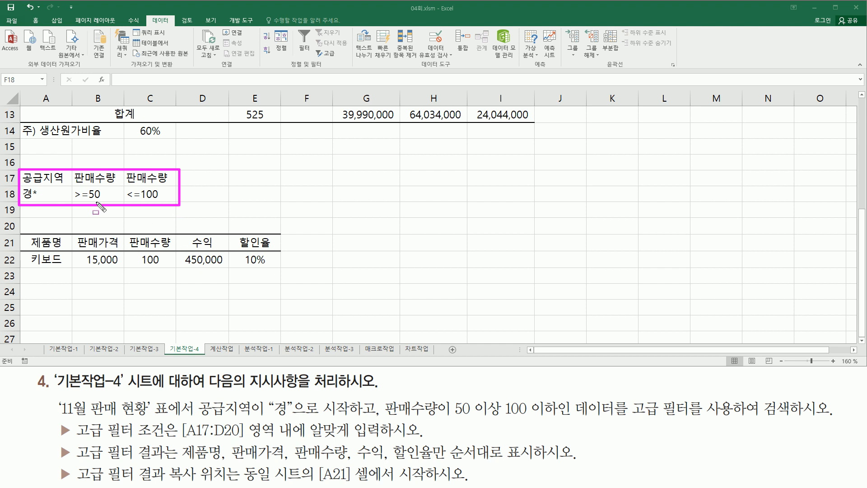
key("Escape")
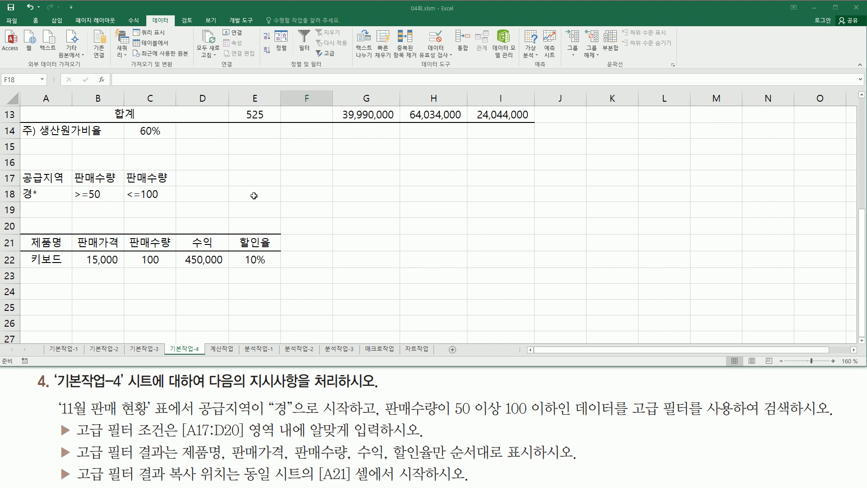
scroll(298, 197, "up", 4)
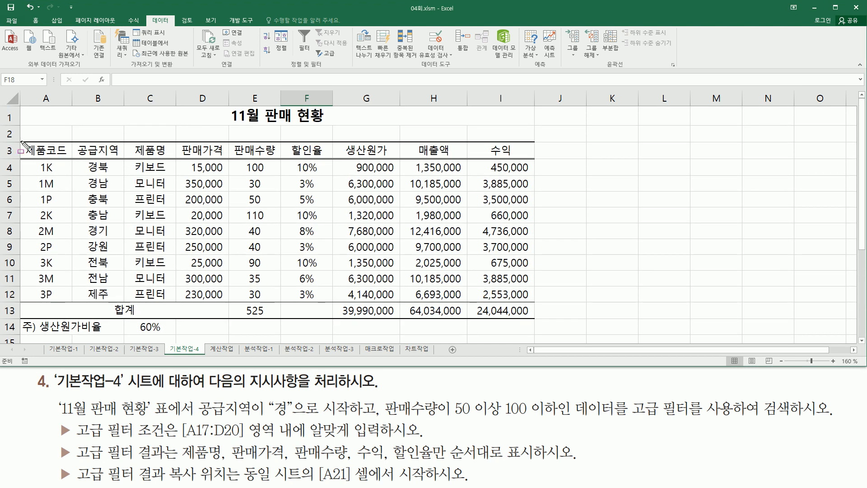
mouse_move(21, 141)
left_mouse_down()
mouse_move(490, 168)
mouse_move(538, 161)
left_mouse_up()
key("Escape")
left_click(241, 216)
scroll(235, 217, "down", 3)
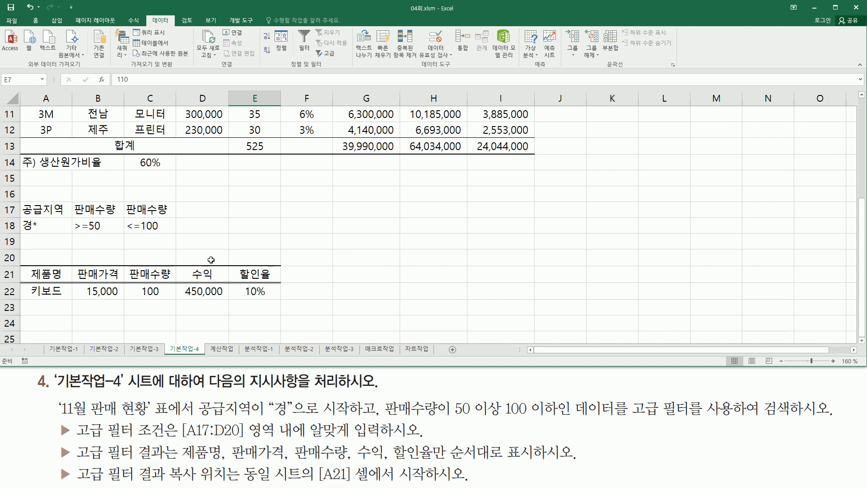
mouse_move(25, 265)
left_mouse_down()
mouse_move(188, 294)
mouse_move(265, 280)
left_mouse_up()
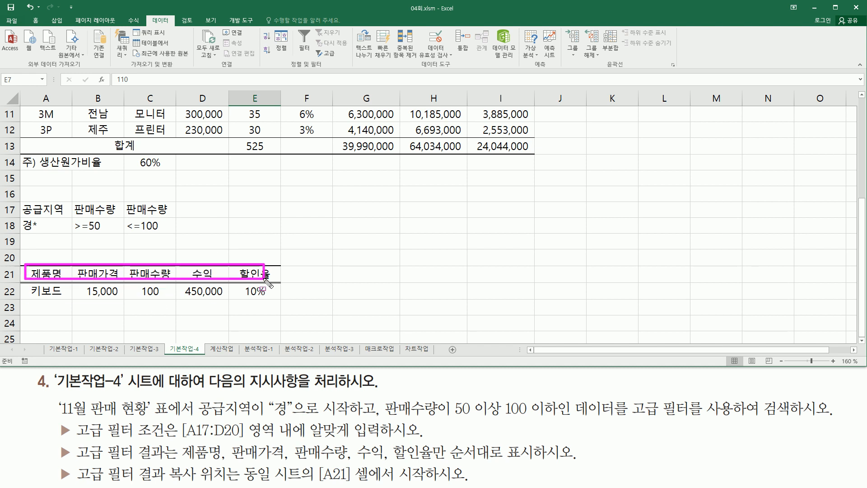
key("Escape")
scroll(33, 148, "up", 4)
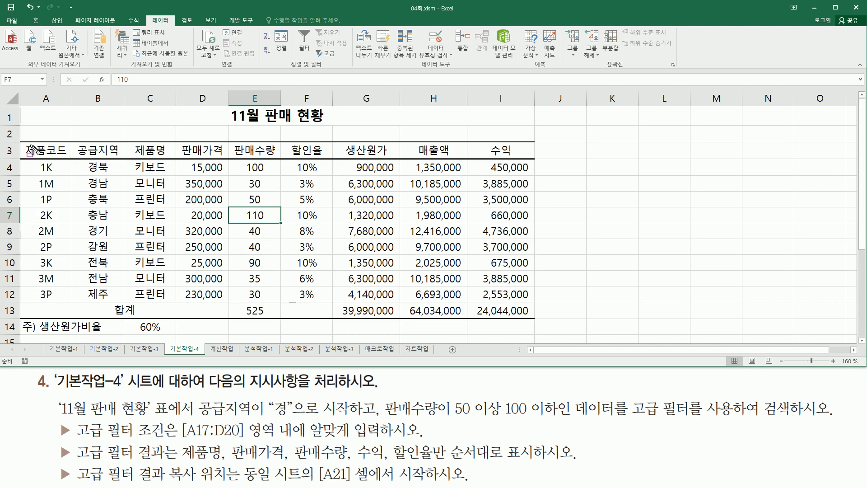
left_click_drag(25, 140, 532, 163)
key("Escape")
scroll(291, 241, "down", 3)
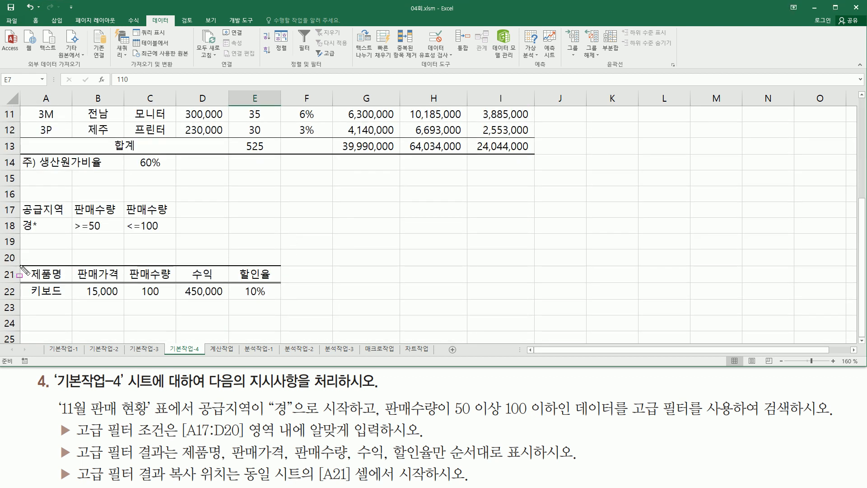
left_click_drag(20, 265, 285, 286)
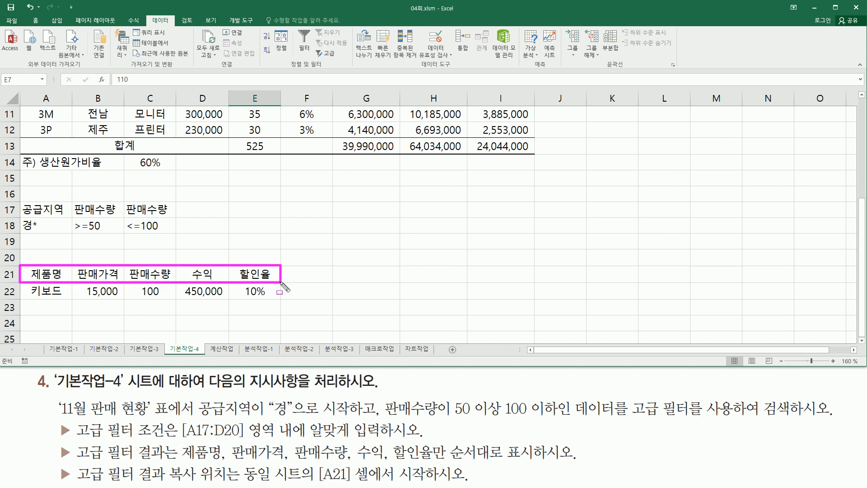
key("Escape")
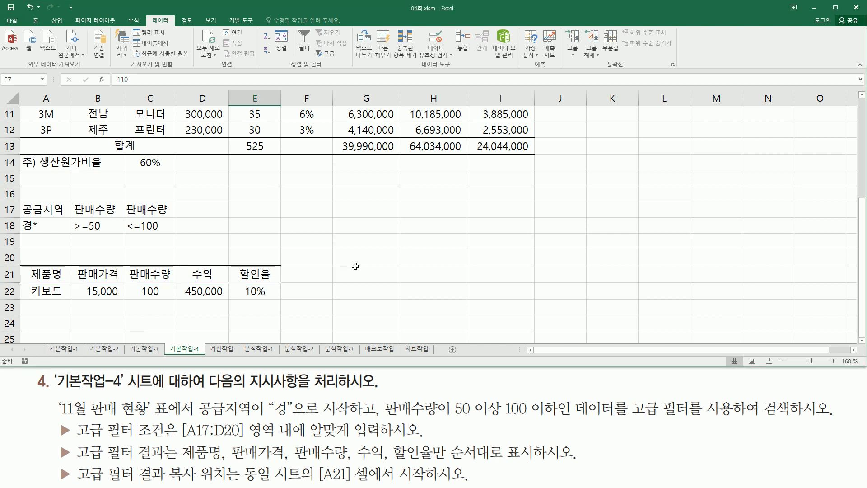
left_click_drag(179, 461, 433, 462)
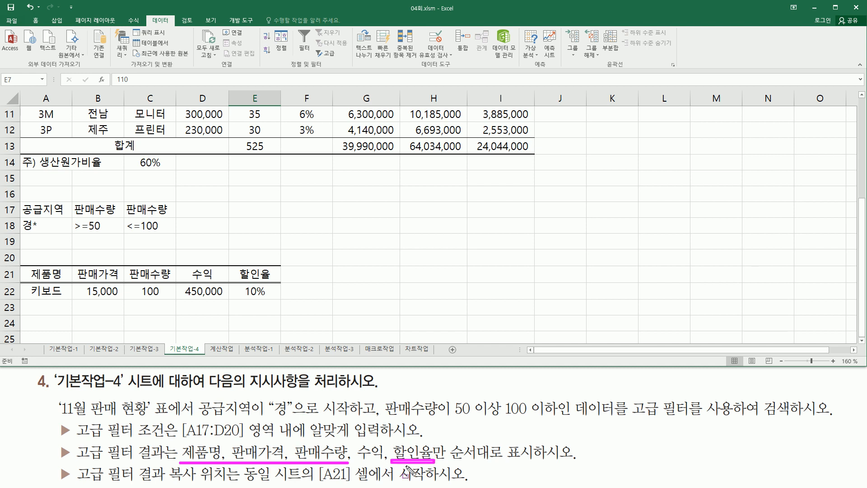
left_click_drag(356, 462, 381, 462)
key("Escape")
scroll(388, 201, "up", 3)
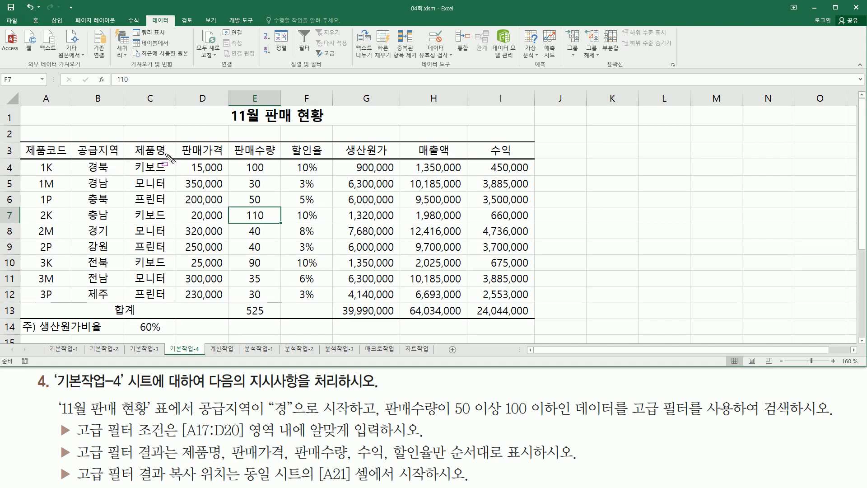
mouse_move(130, 141)
left_mouse_down()
mouse_move(207, 166)
mouse_move(277, 159)
left_mouse_up()
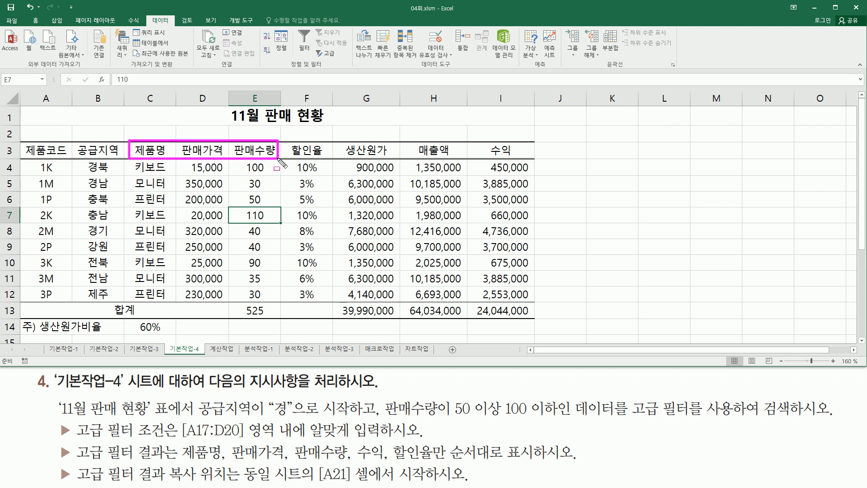
left_click_drag(181, 461, 338, 461)
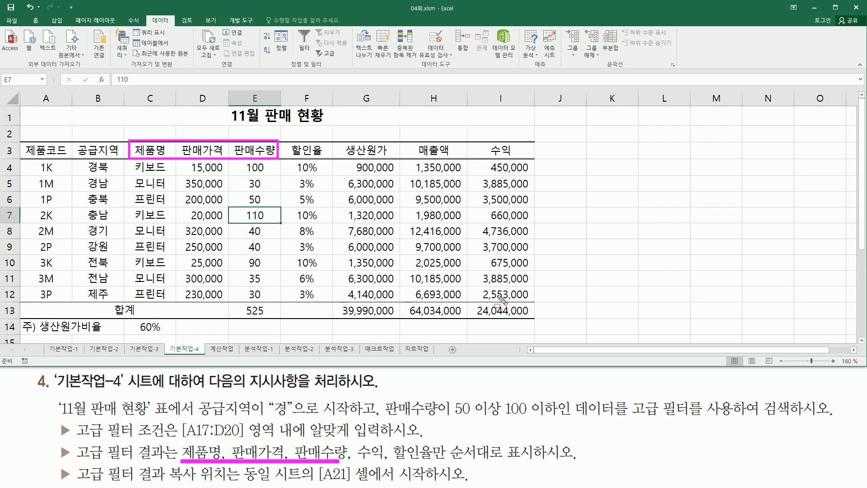
left_click_drag(486, 138, 522, 156)
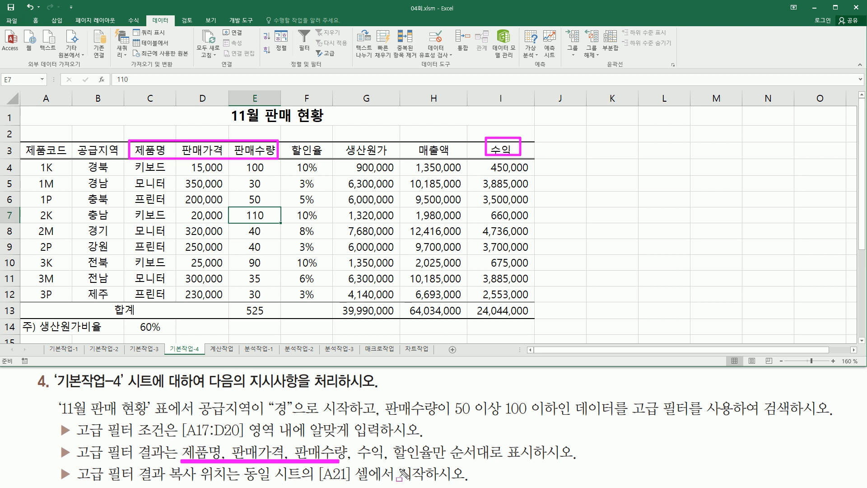
left_click_drag(391, 459, 433, 459)
left_click_drag(290, 137, 321, 171)
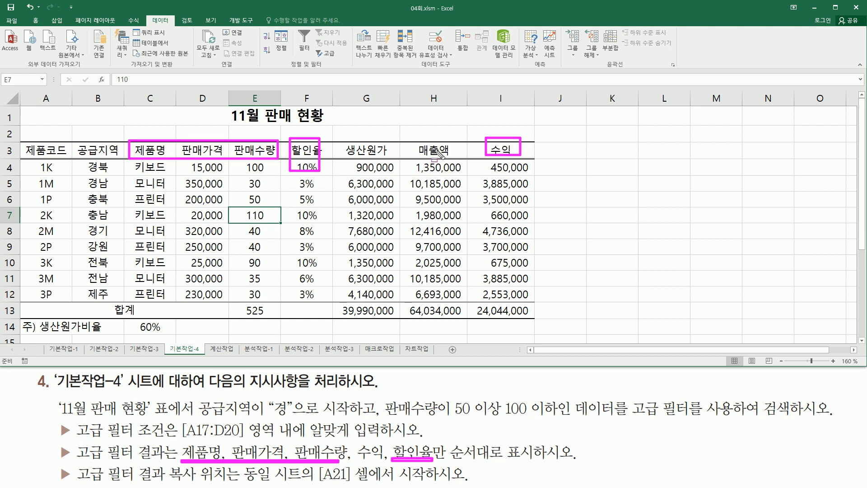
key("Escape")
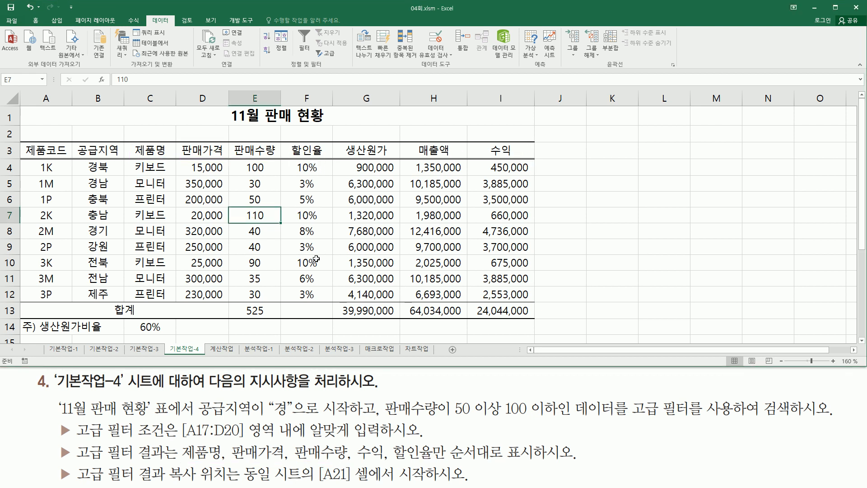
scroll(317, 257, "down", 3)
left_click_drag(24, 262, 287, 285)
mouse_move(188, 459)
left_mouse_down()
mouse_move(443, 459)
mouse_move(442, 441)
left_mouse_up()
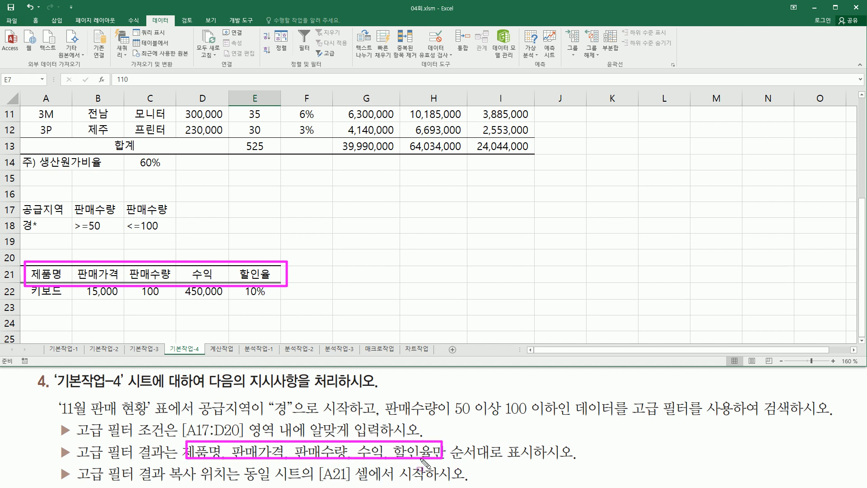
left_click_drag(446, 462, 536, 462)
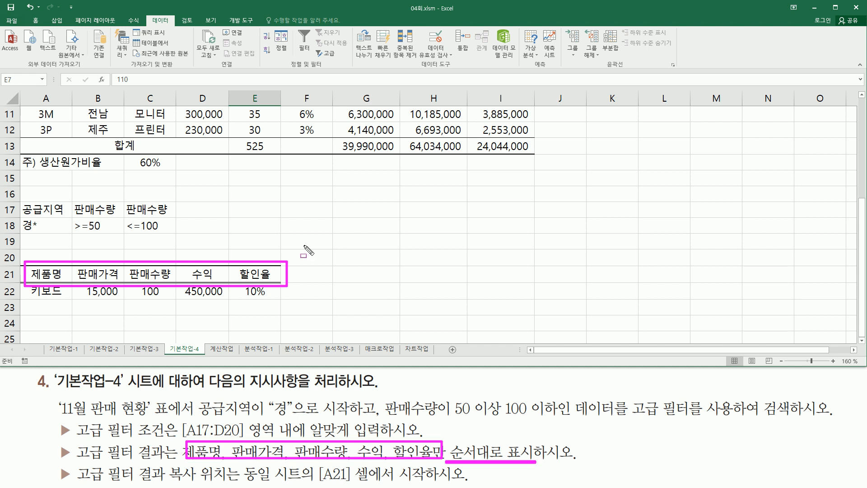
key("Escape")
left_click(352, 234)
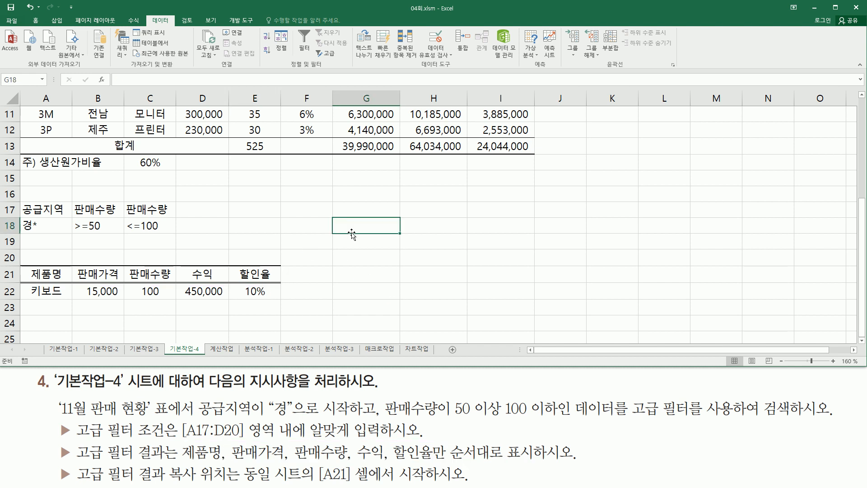